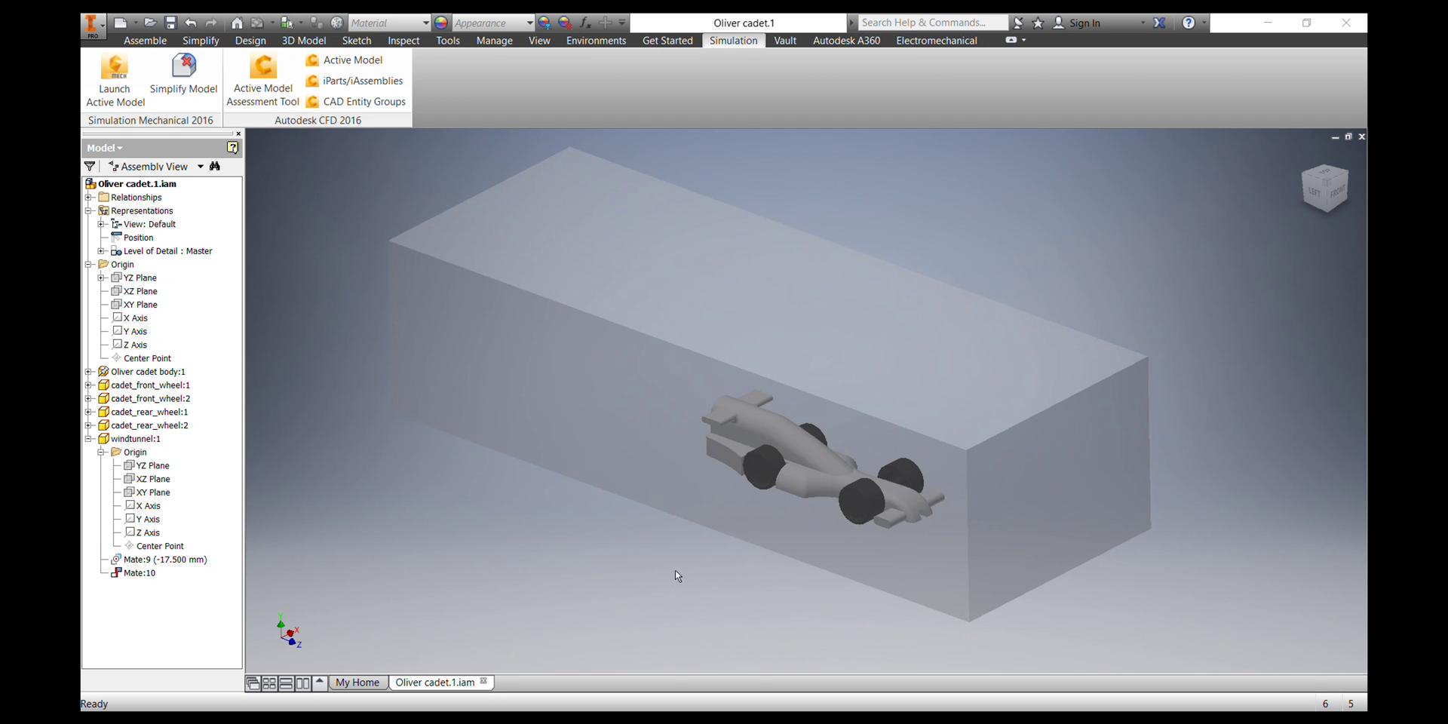
# Send the active car assembly to CFD 2016, save it, and launch a new design study
pyautogui.moveTo(671, 578)
pyautogui.keyDown('shift'); pyautogui.mouseDown(button='middle')
pyautogui.moveTo(737, 563)
pyautogui.moveTo(819, 592)
pyautogui.moveTo(915, 599)
pyautogui.moveTo(848, 611)
pyautogui.moveTo(754, 572)
pyautogui.moveTo(737, 541)
pyautogui.moveTo(706, 527)
pyautogui.moveTo(575, 531)
pyautogui.moveTo(540, 508)
pyautogui.moveTo(728, 566)
pyautogui.moveTo(746, 595)
pyautogui.moveTo(608, 570)
pyautogui.moveTo(627, 585)
pyautogui.moveTo(683, 583)
pyautogui.mouseUp(button='middle'); pyautogui.keyUp('shift')
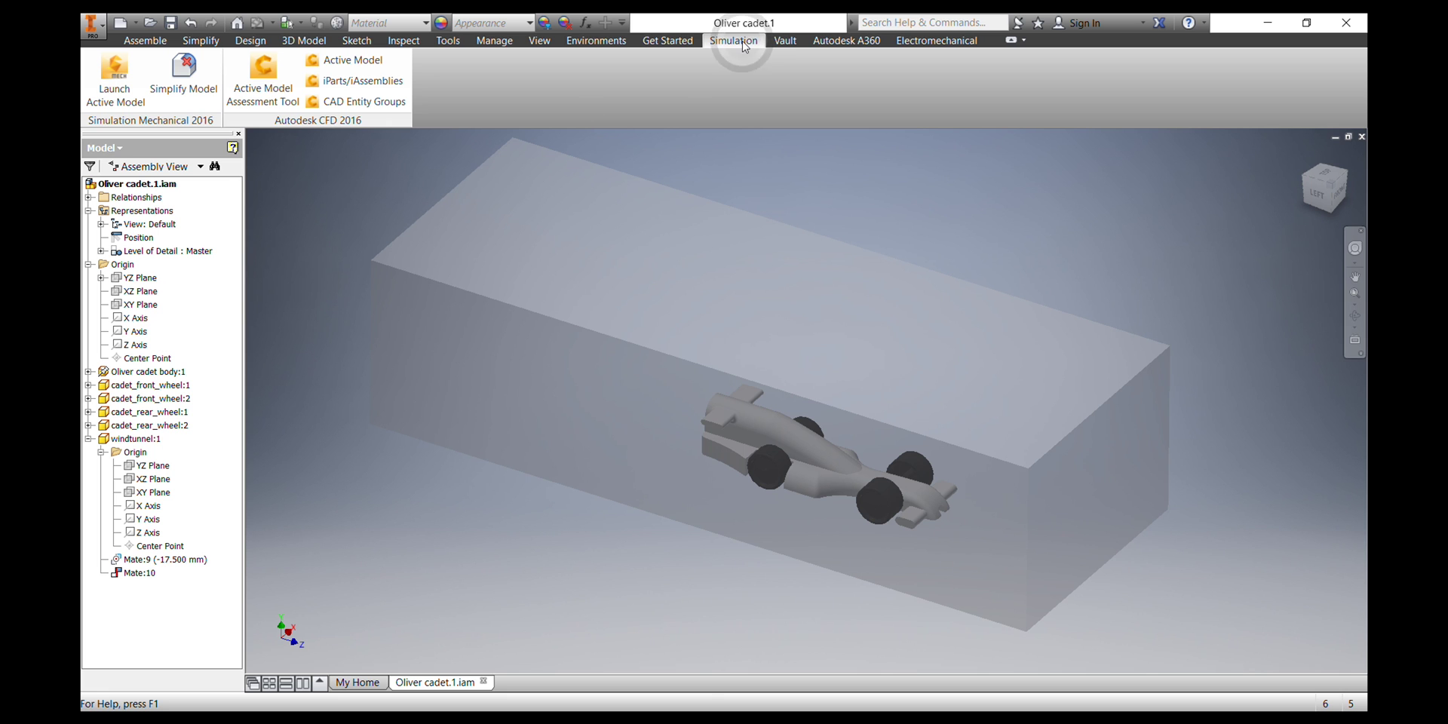
pyautogui.click(374, 64)
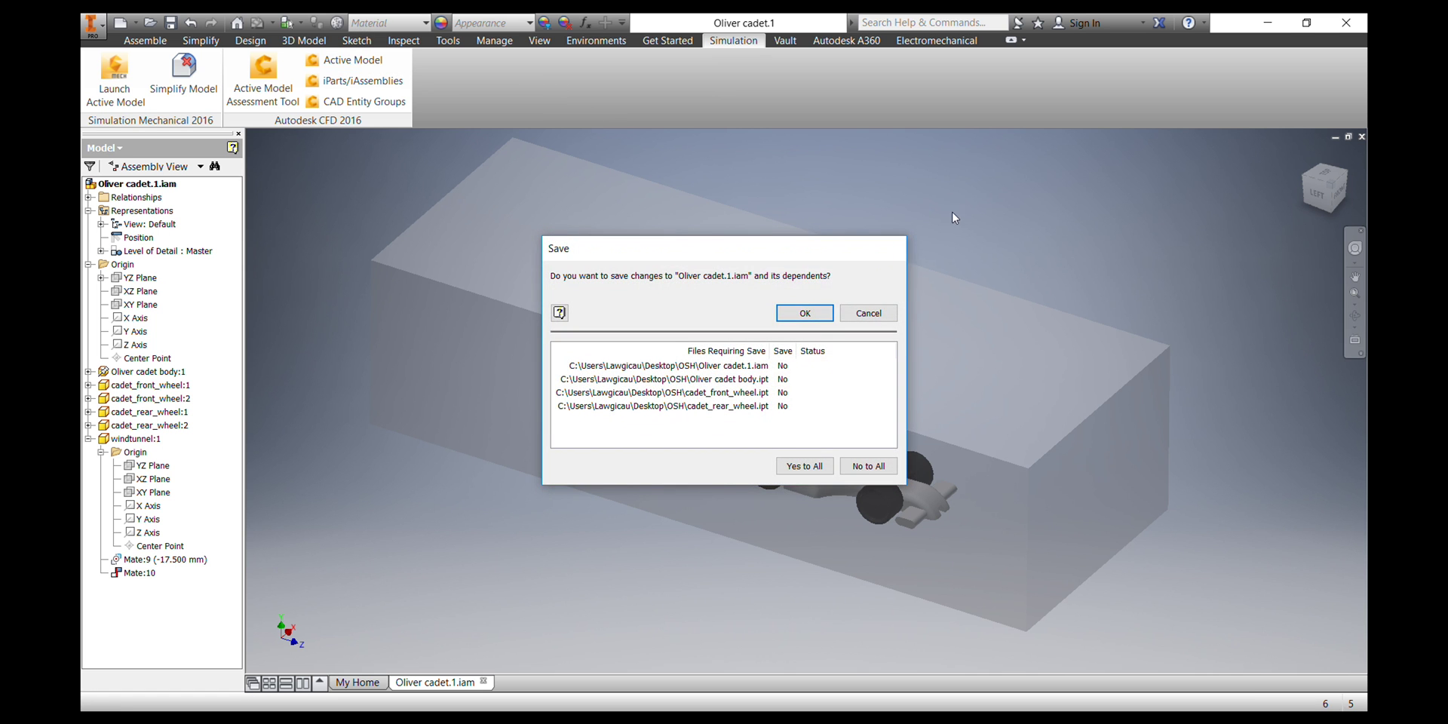
pyautogui.click(815, 315)
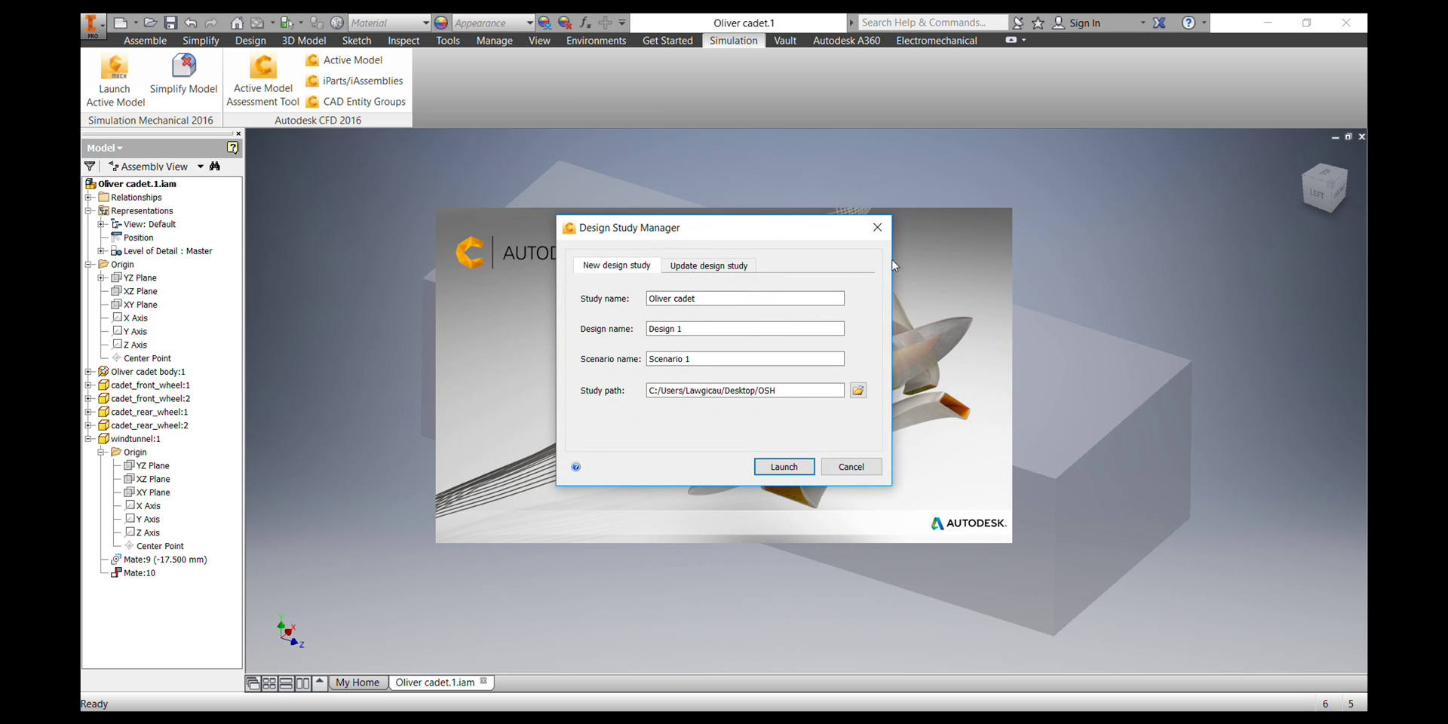
pyautogui.click(785, 467)
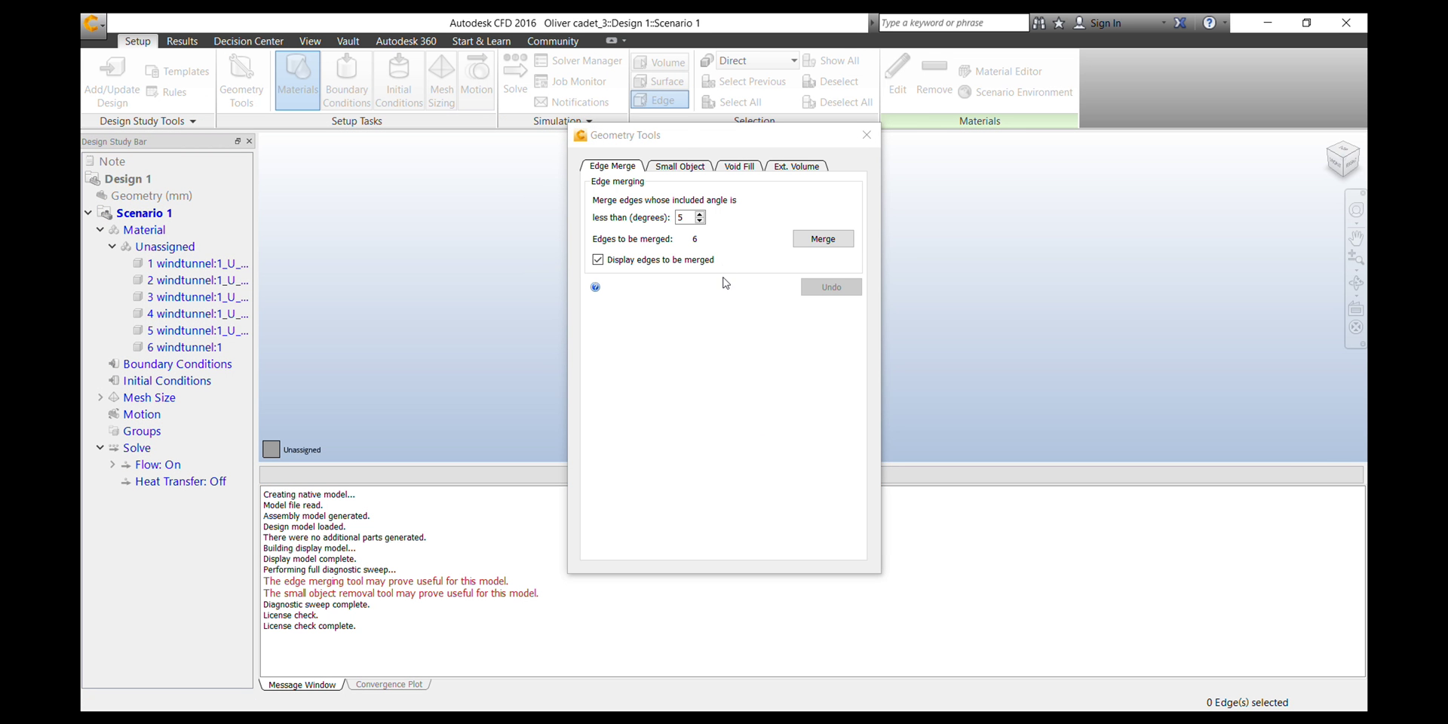
# Merge the six flagged edges (271 down to 267) and remove the four tiny edges
pyautogui.moveTo(660, 145); pyautogui.dragTo(785, 165)
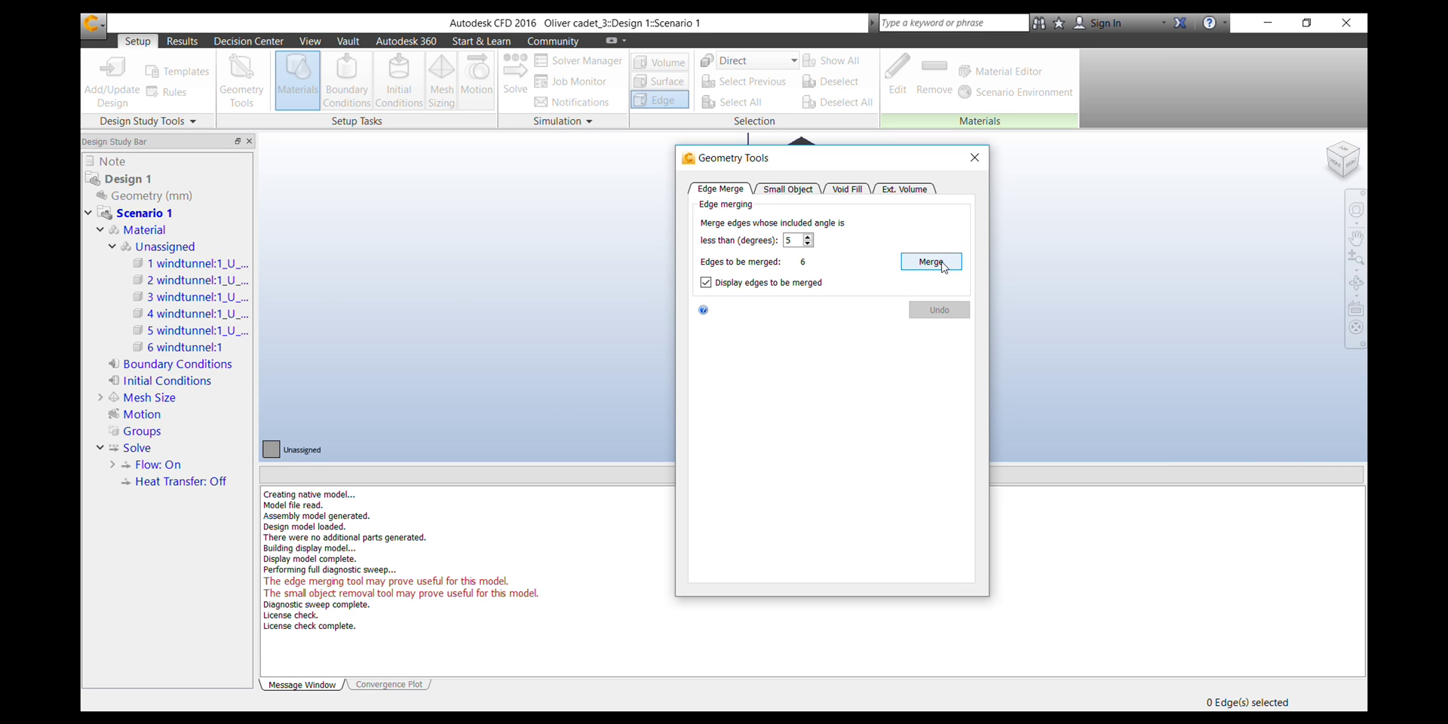
pyautogui.click(942, 264)
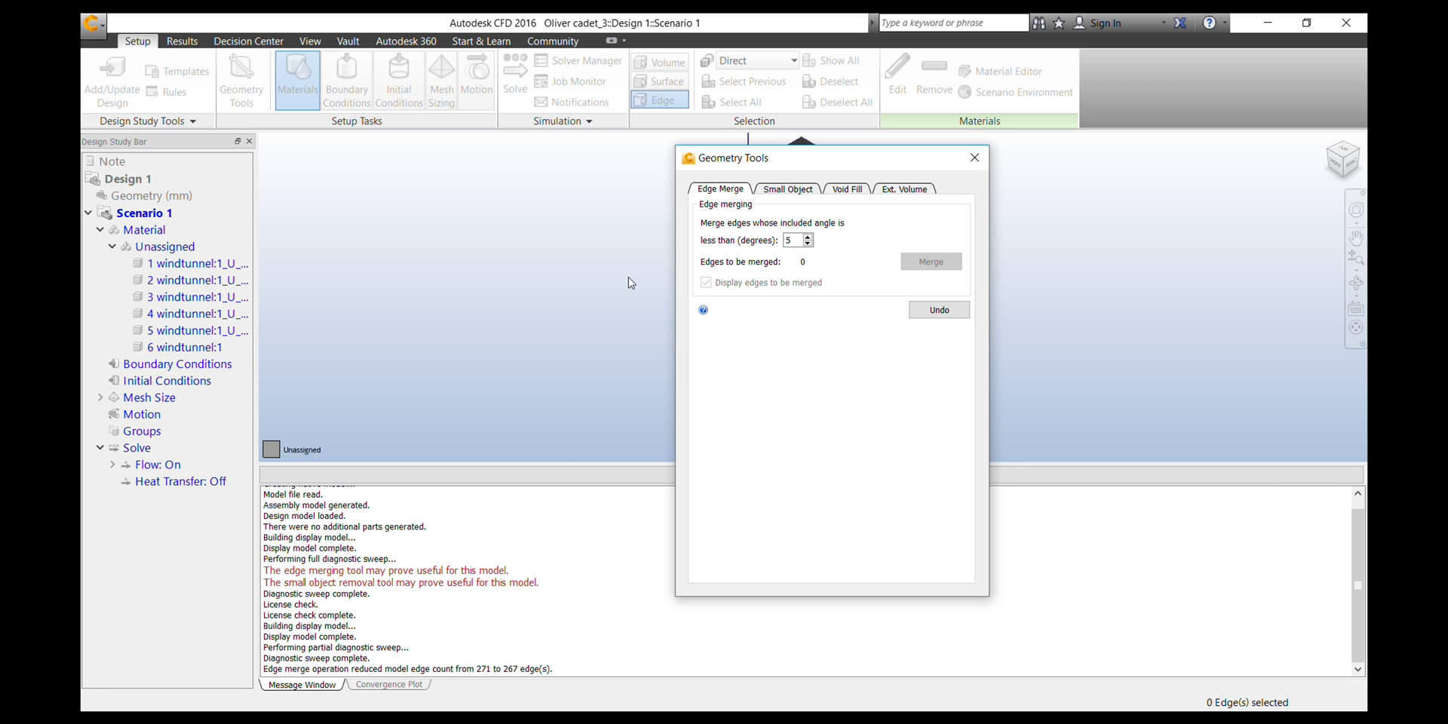
pyautogui.click(787, 189)
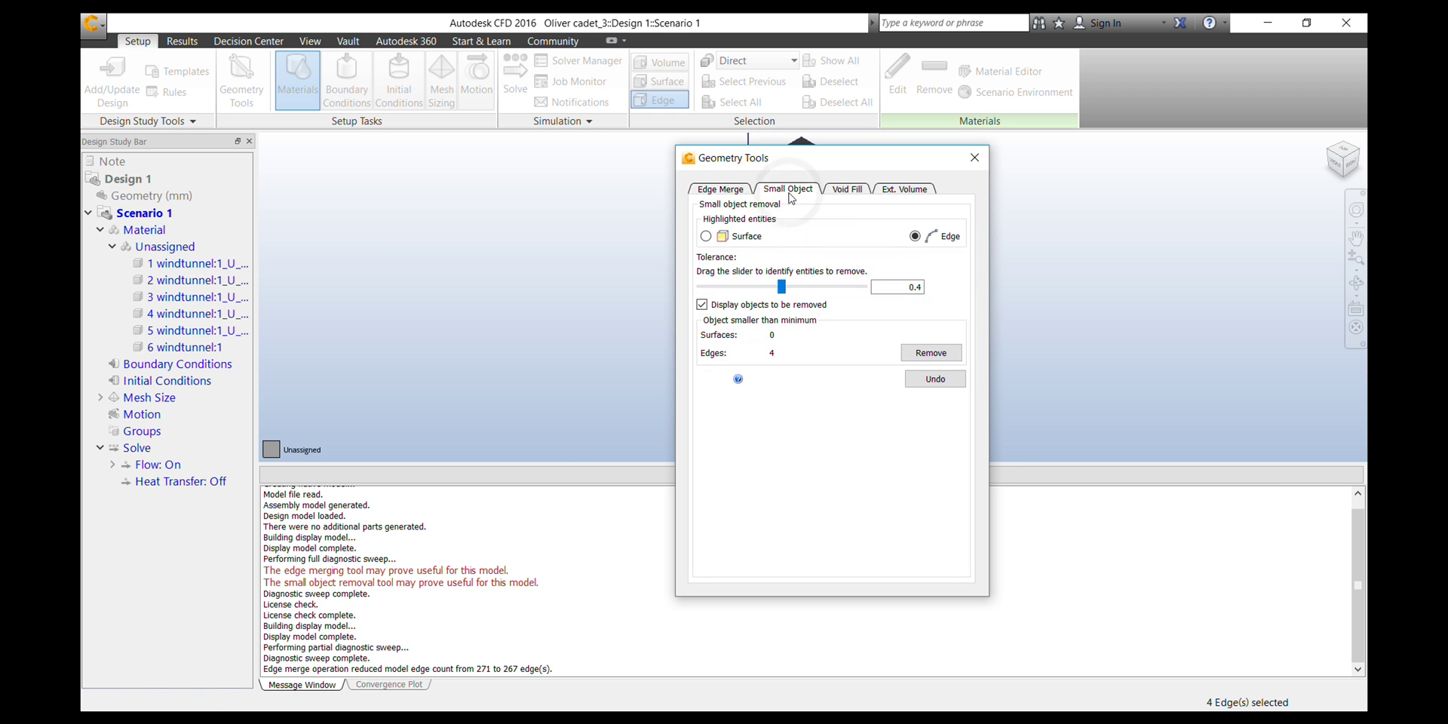
pyautogui.click(922, 353)
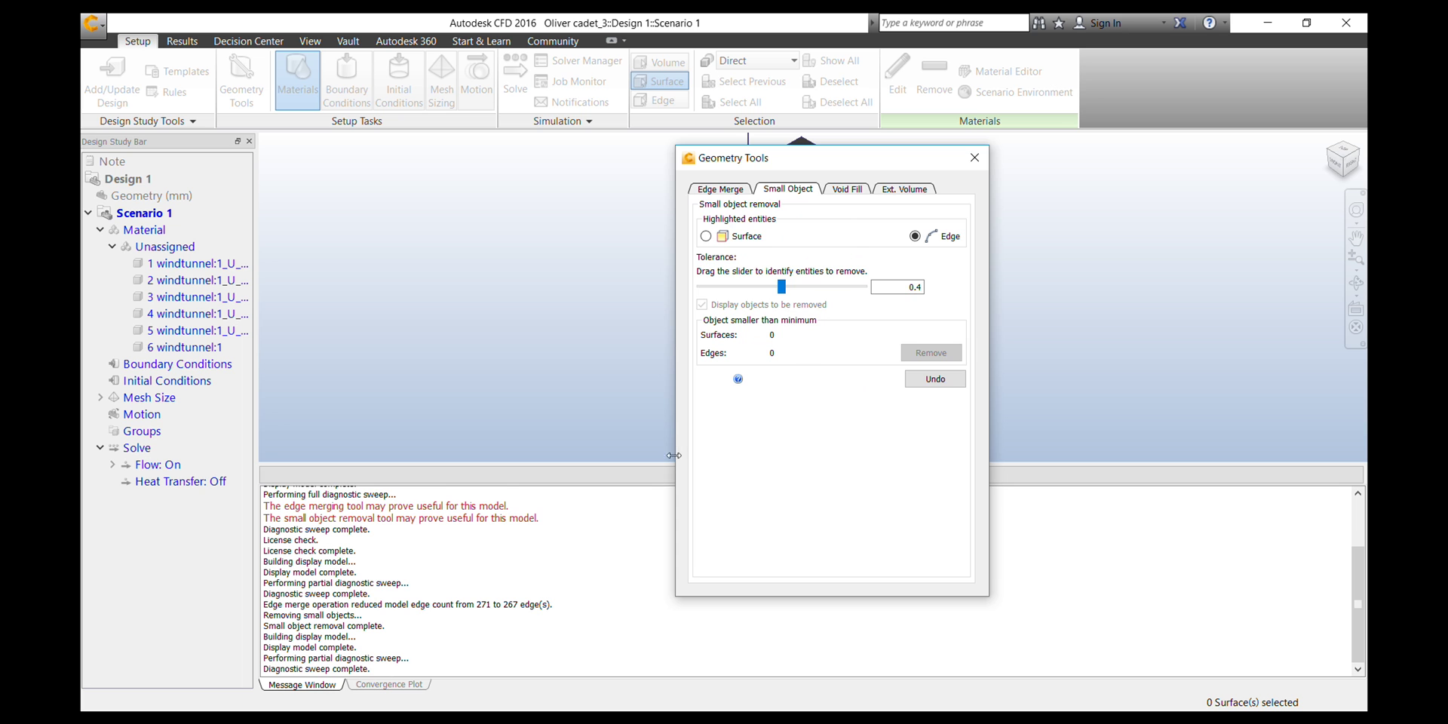
pyautogui.click(974, 158)
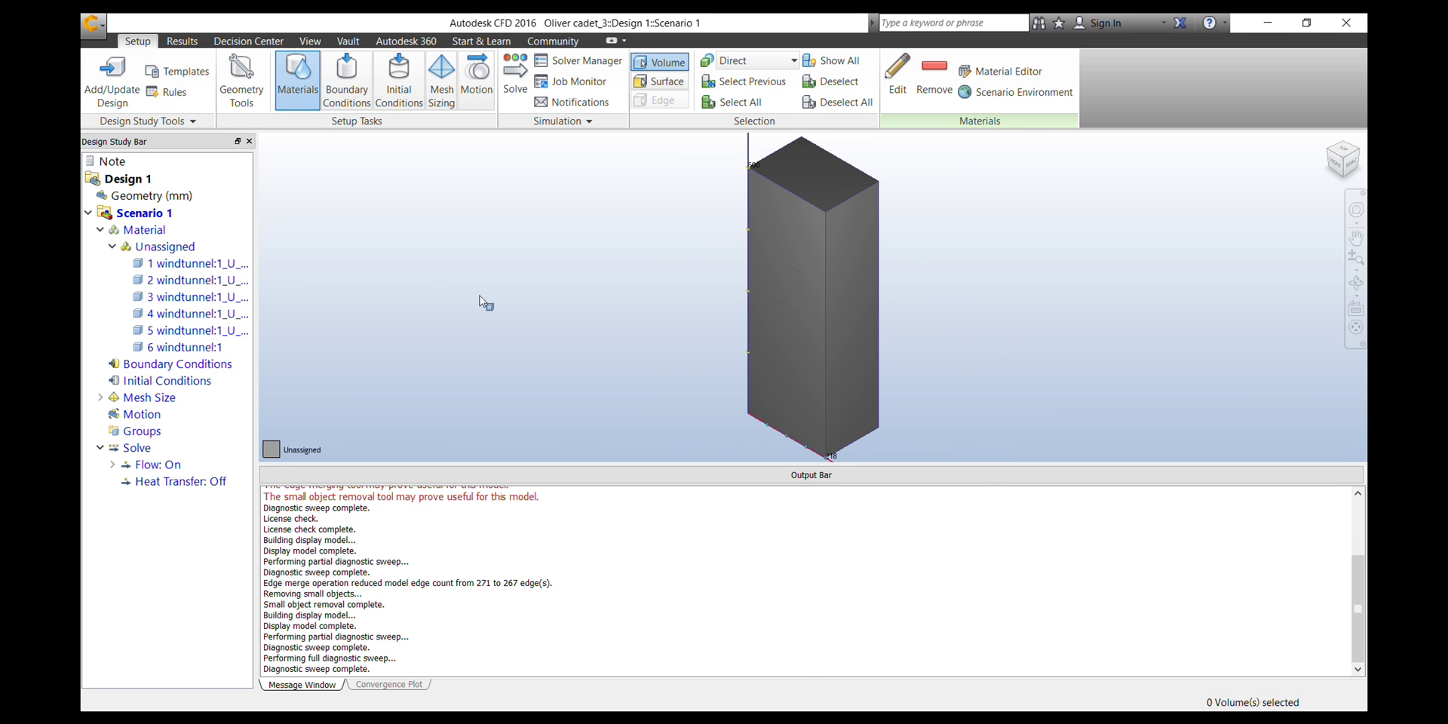
# Display the 6 windtunnel:1 volume as an outline so the car inside shows
pyautogui.click(204, 349)
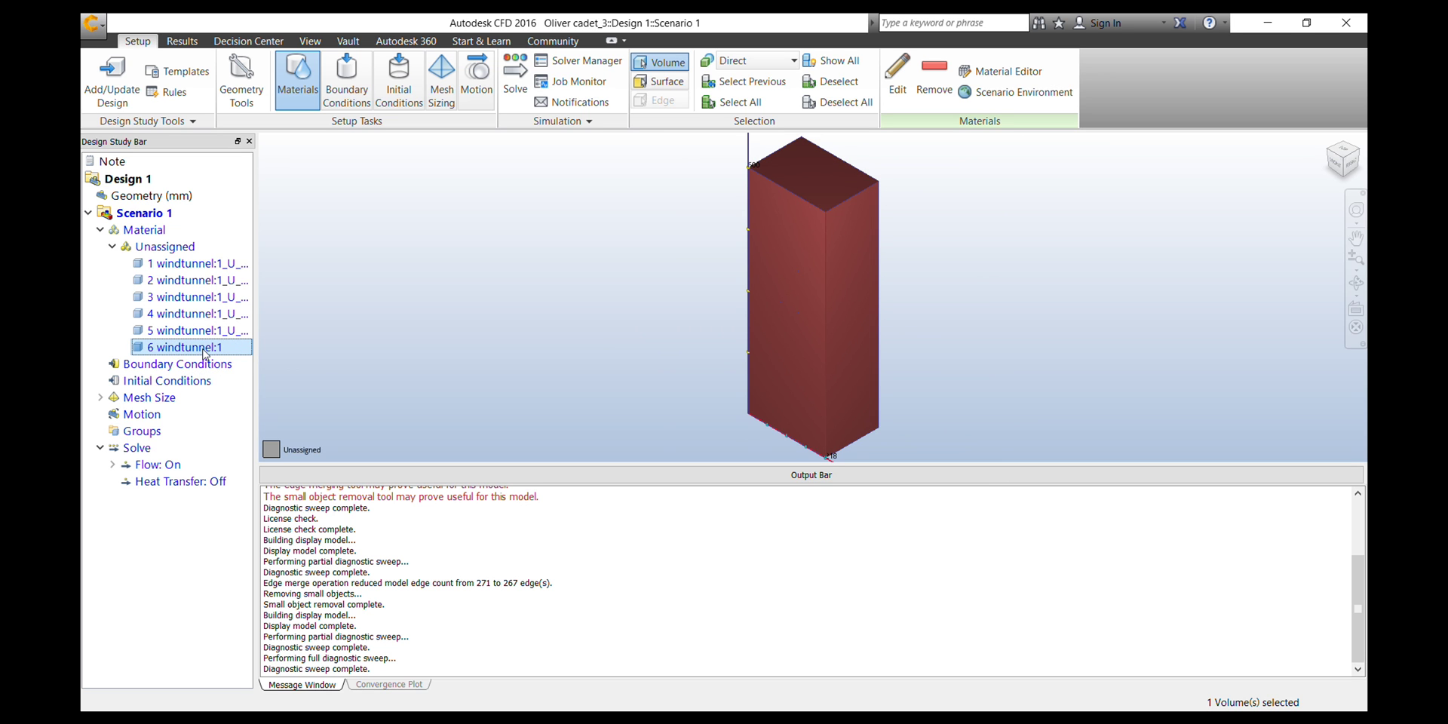
pyautogui.rightClick(205, 351)
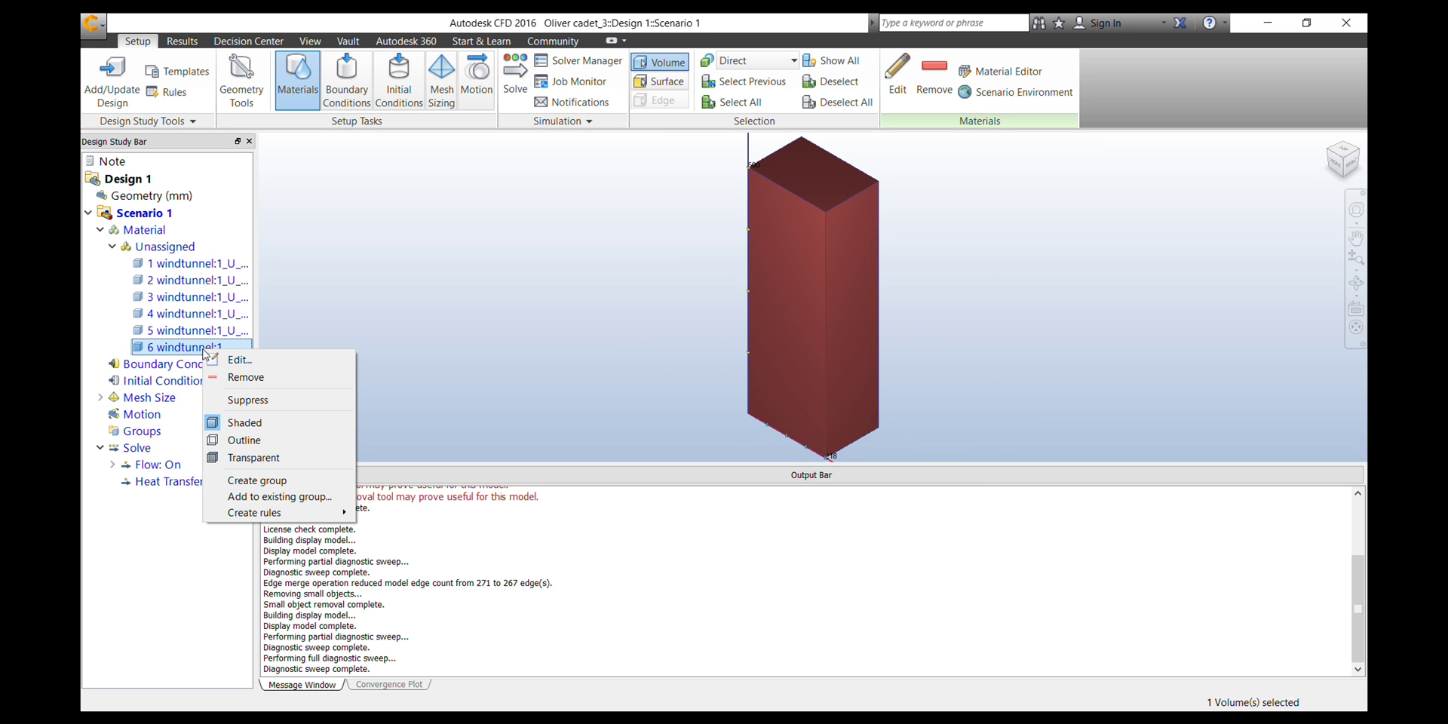
pyautogui.click(245, 442)
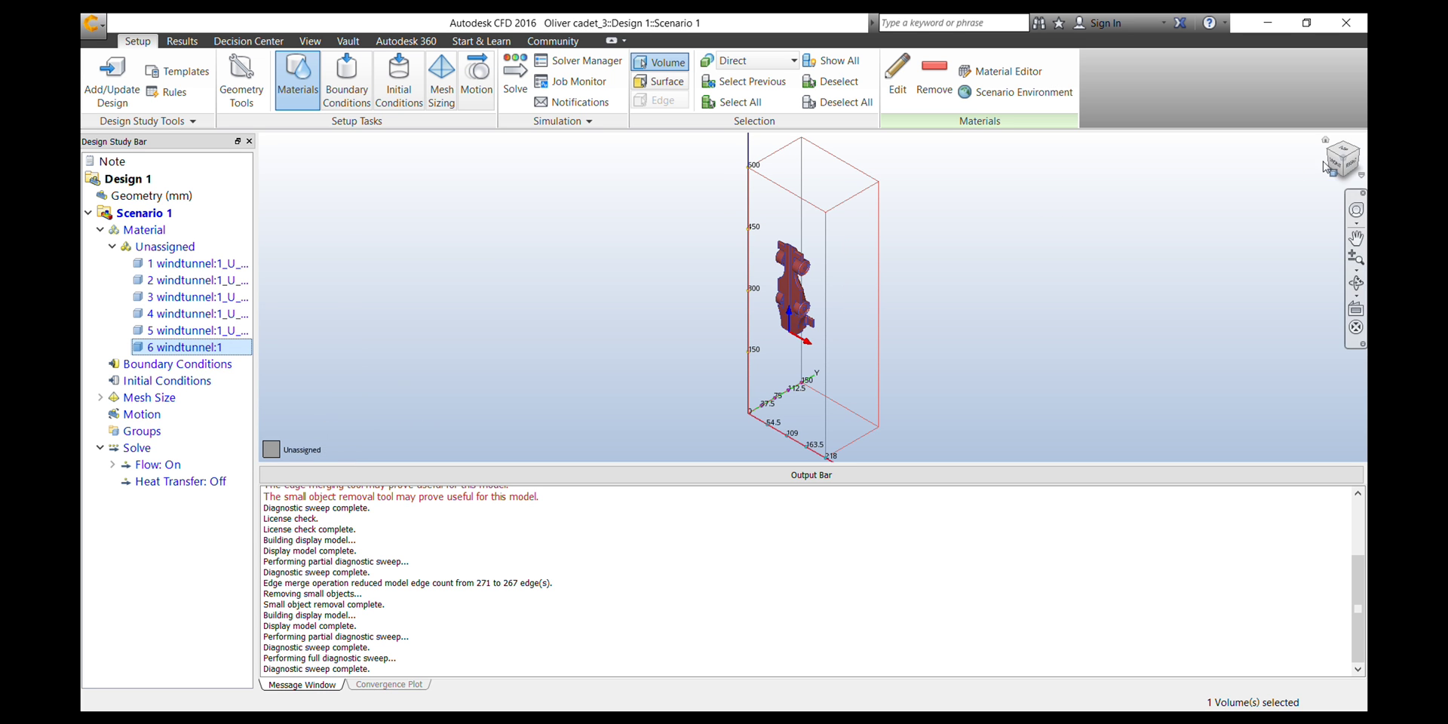
pyautogui.keyDown('shift'); pyautogui.moveTo(1174, 201); pyautogui.dragTo(939, 249, button='middle'); pyautogui.keyUp('shift')
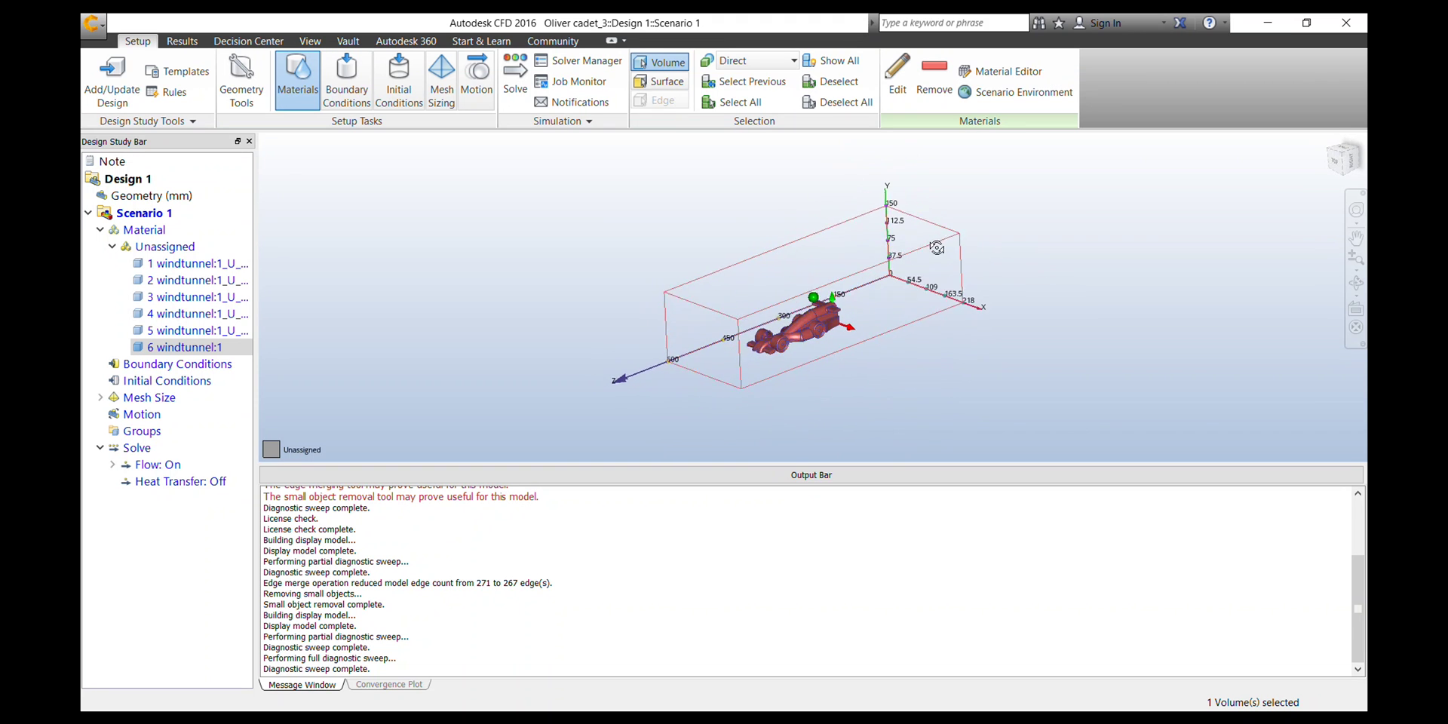
# Save the corner isometric view as the Home view
pyautogui.click(1342, 155)
pyautogui.rightClick(1362, 178)
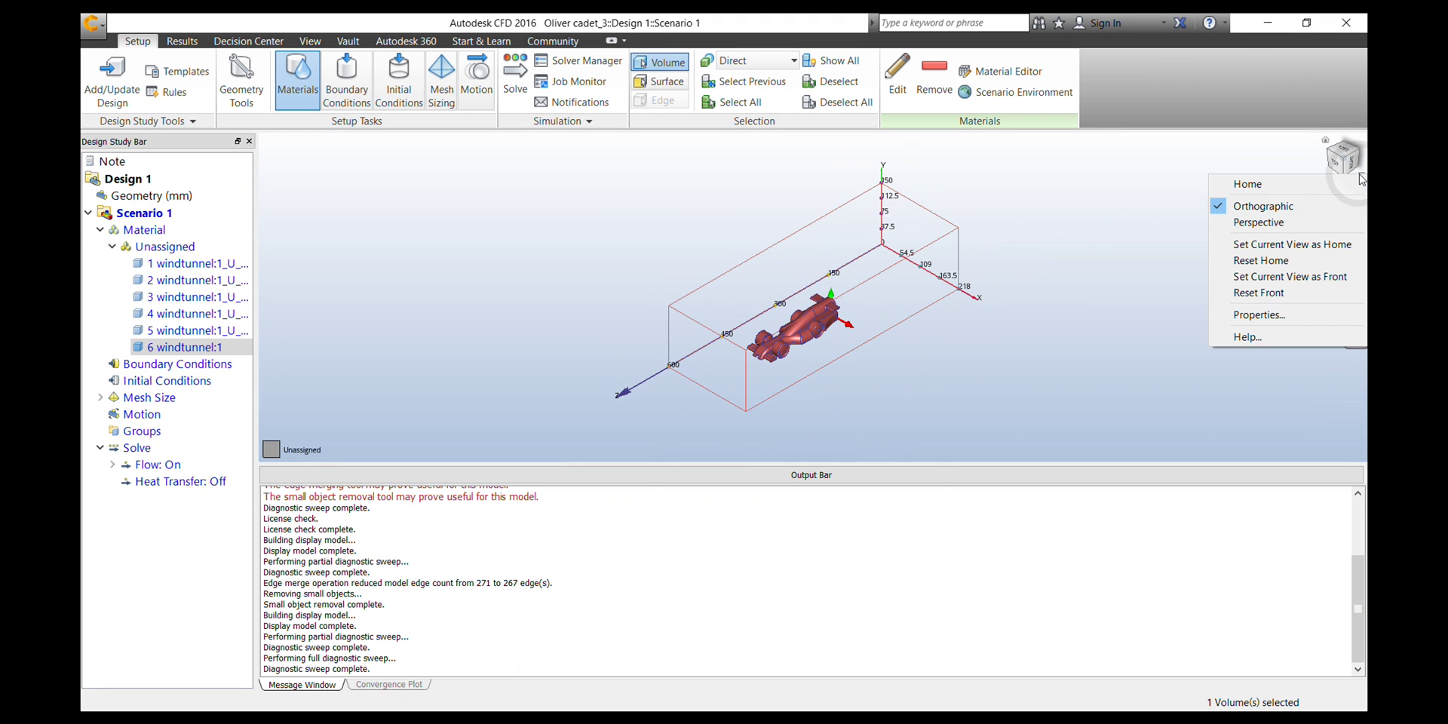
pyautogui.click(1284, 244)
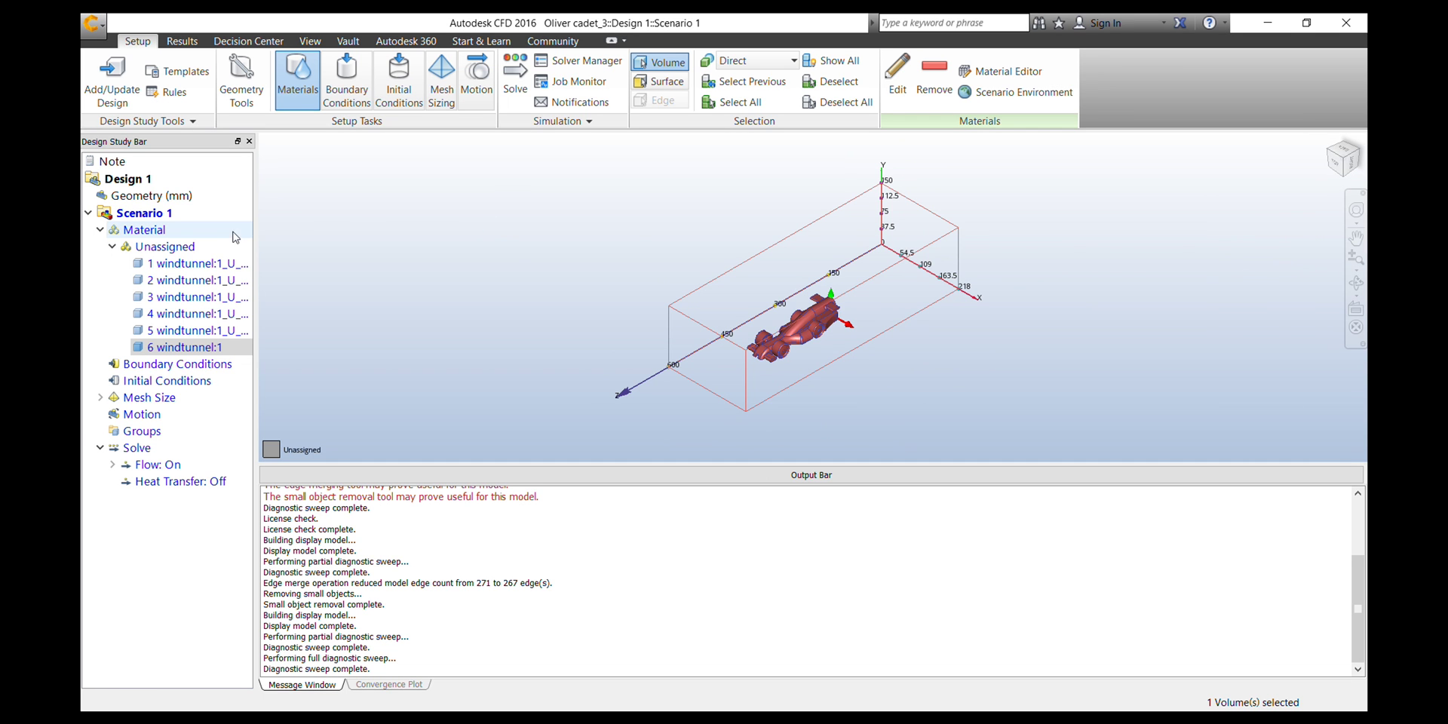
pyautogui.rightClick(175, 349)
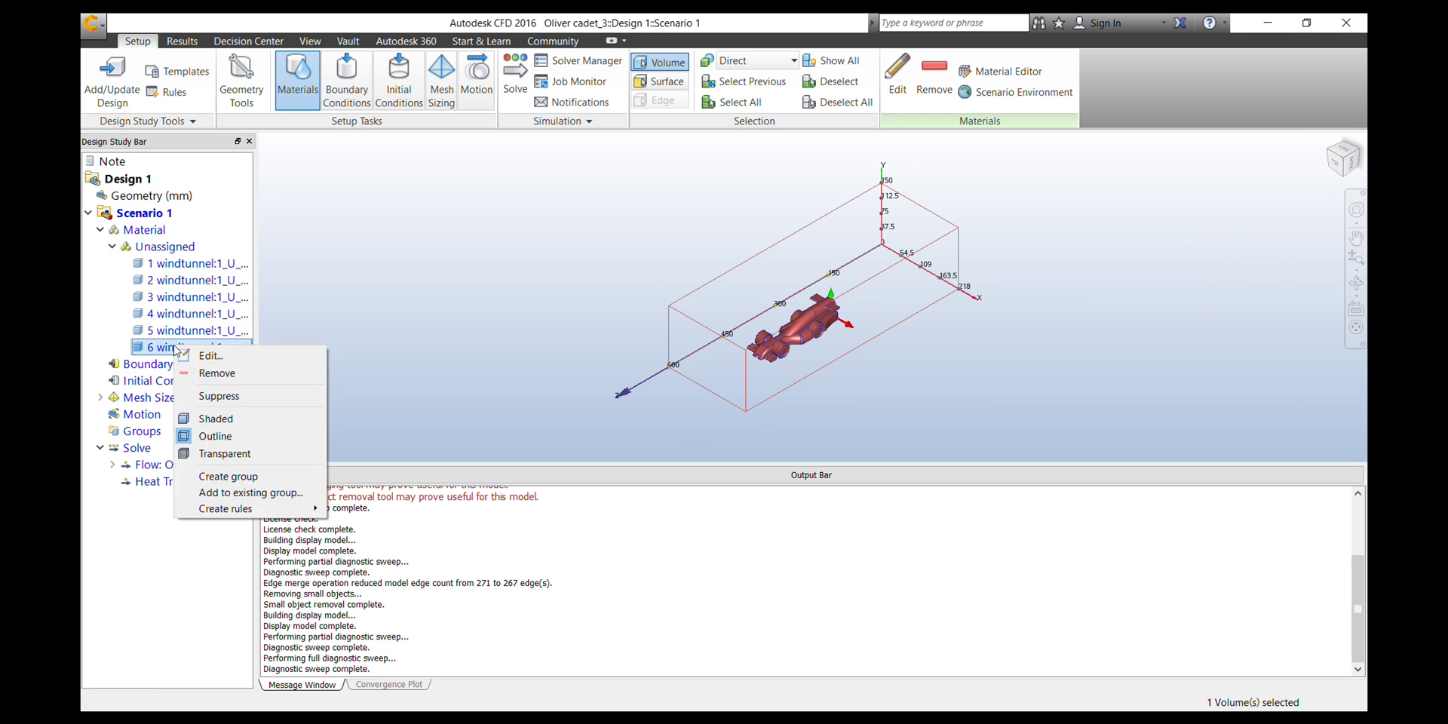
# Apply Air to 6 windtunnel:1 and Solid ABS (Molded) to the five unassigned car volumes
pyautogui.click(217, 358)
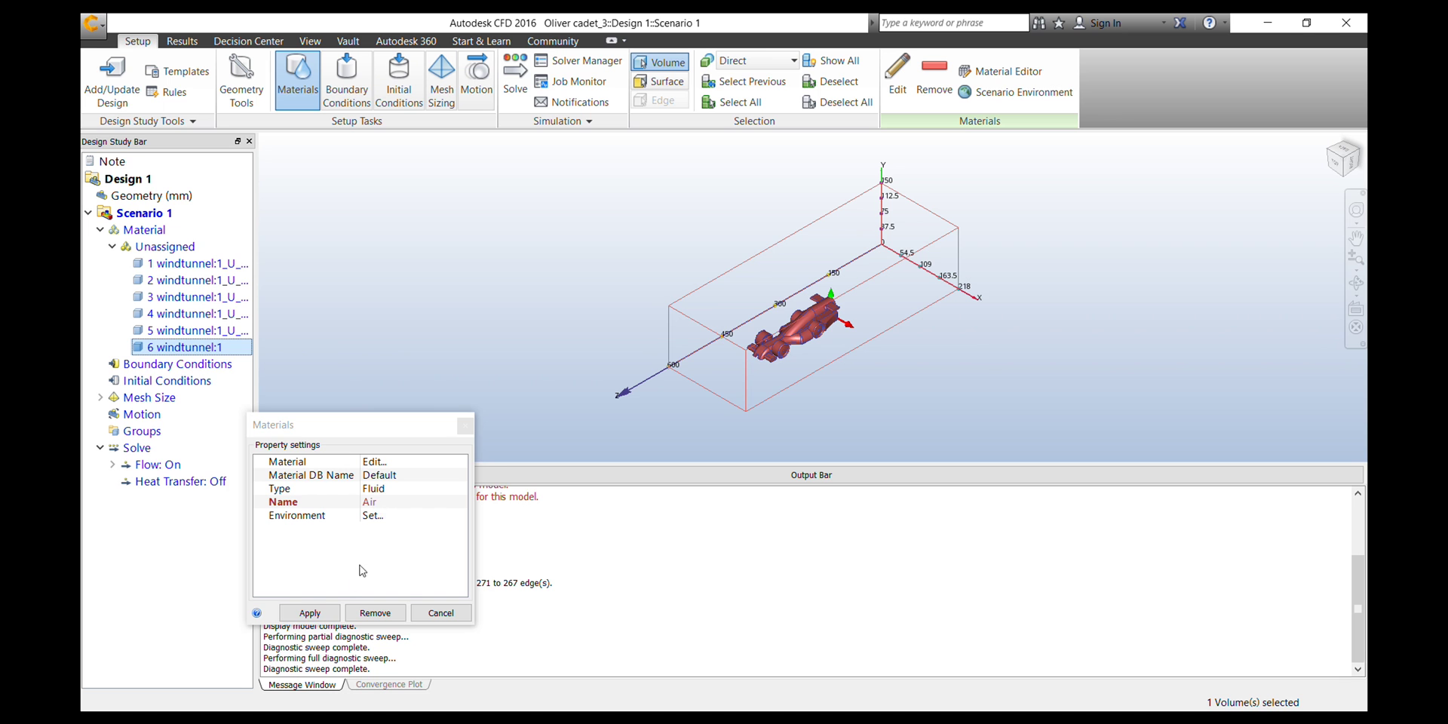
pyautogui.click(332, 608)
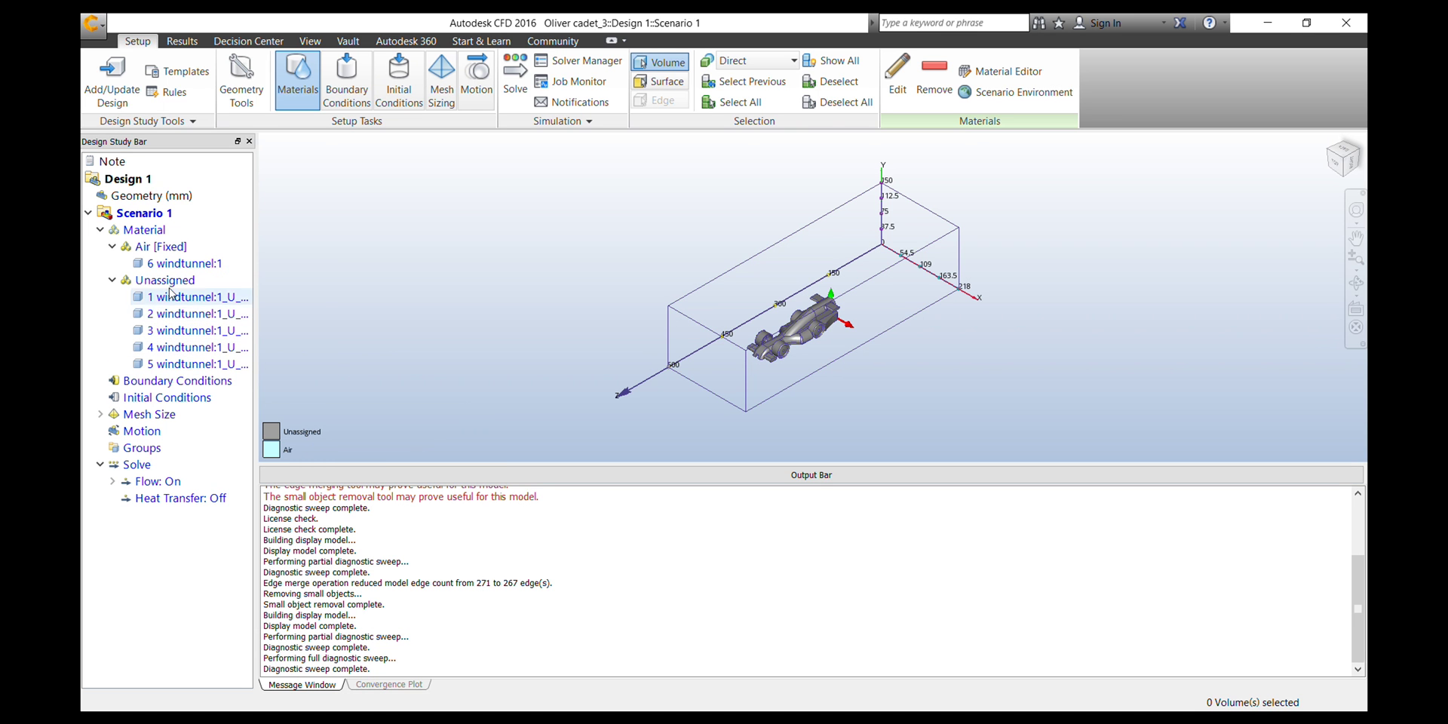
pyautogui.rightClick(170, 287)
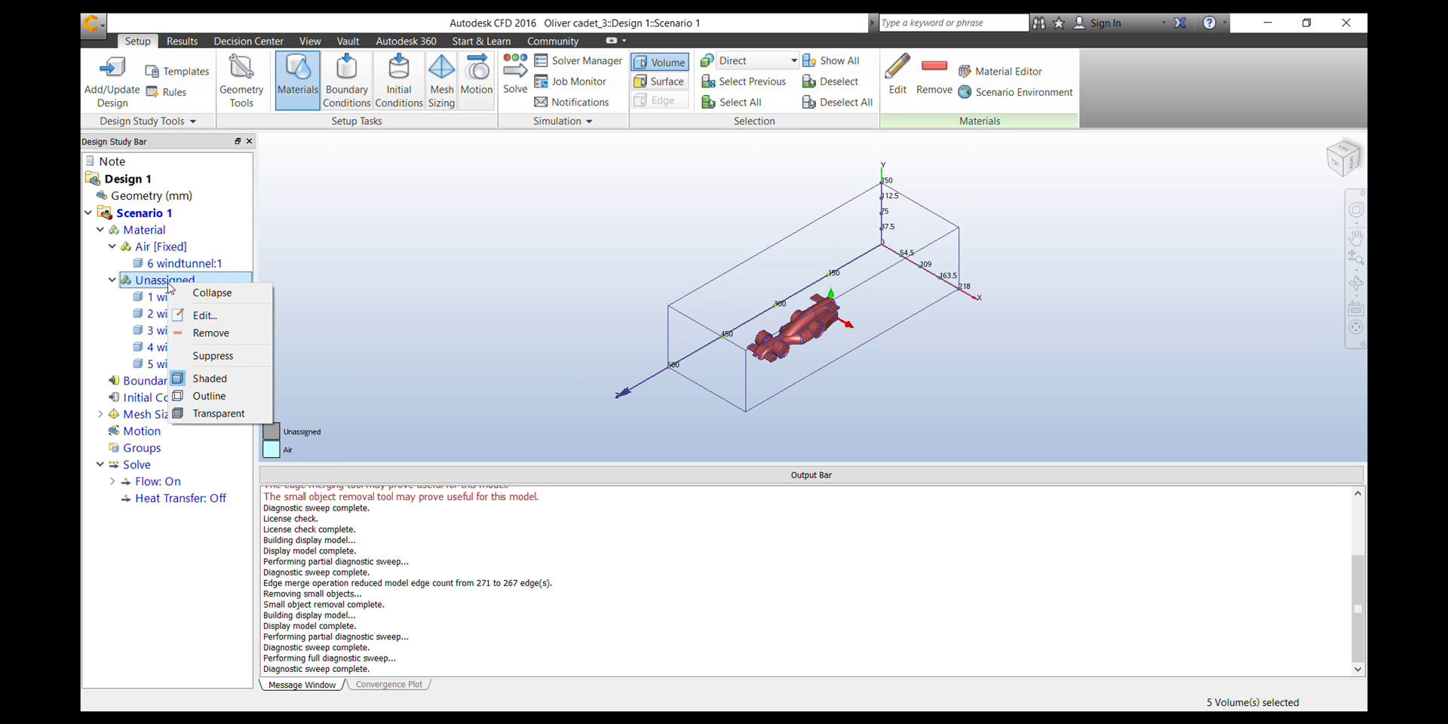
pyautogui.click(205, 315)
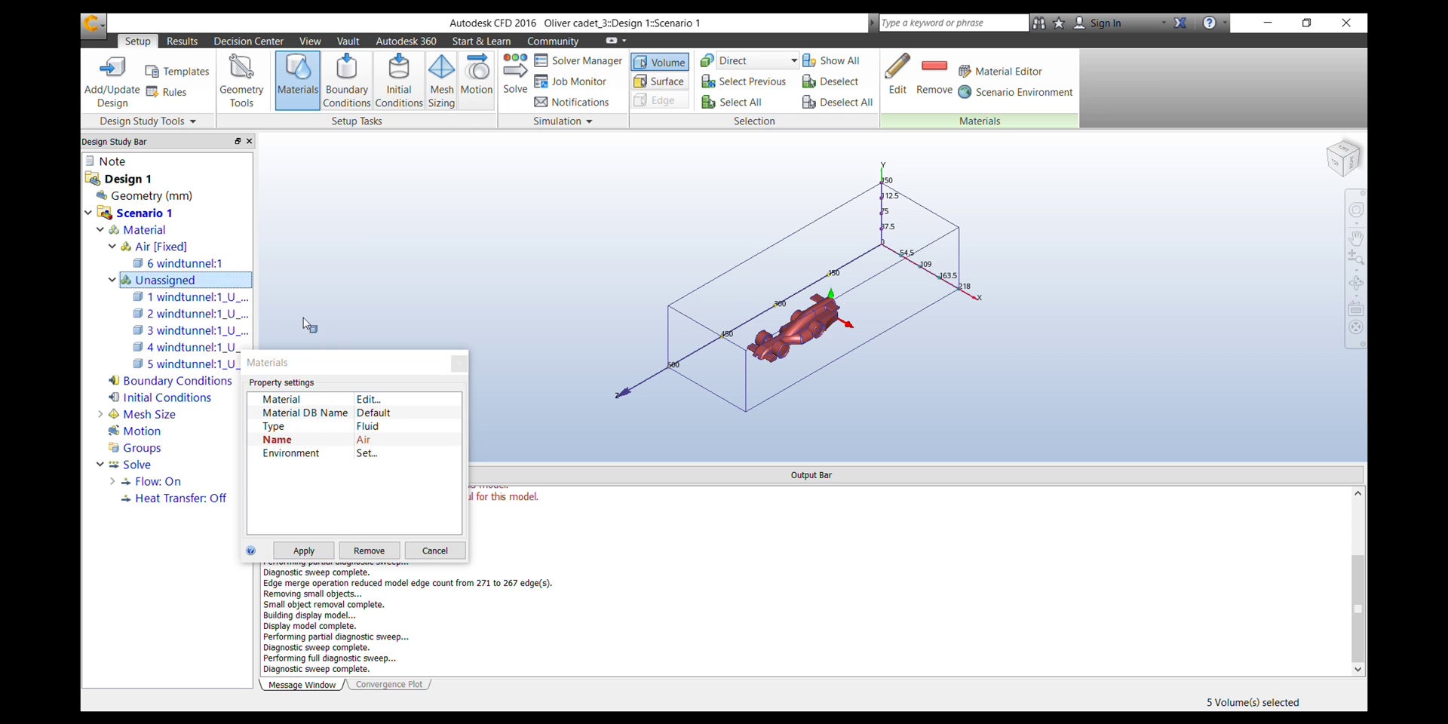
pyautogui.click(381, 427)
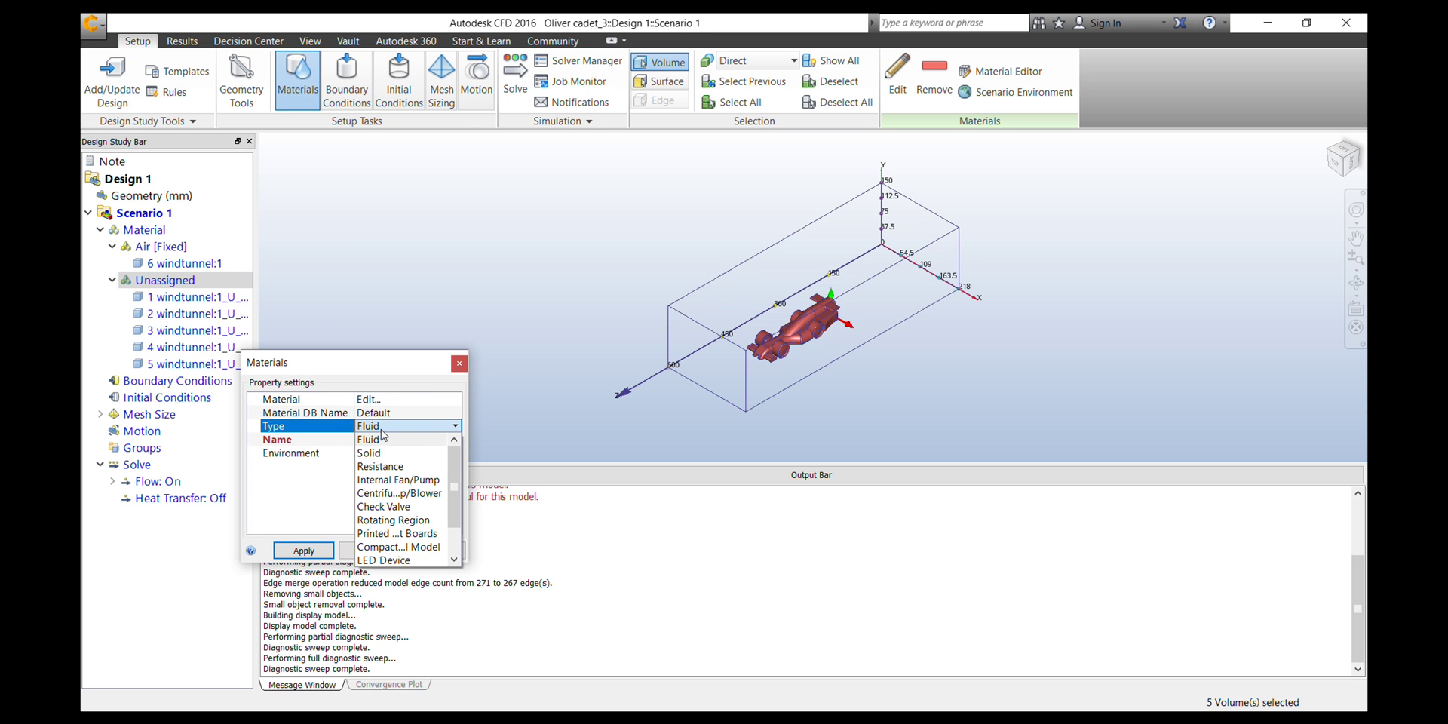
pyautogui.click(384, 453)
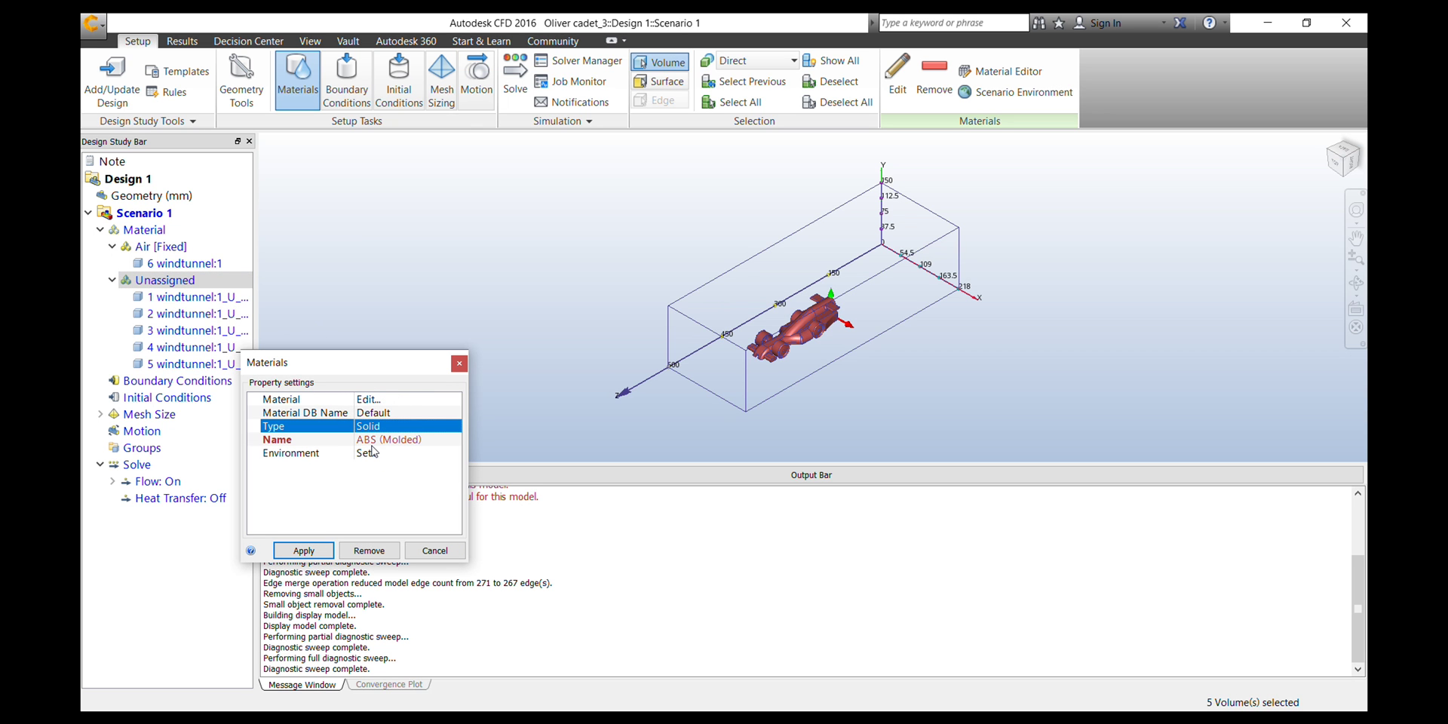
pyautogui.click(305, 552)
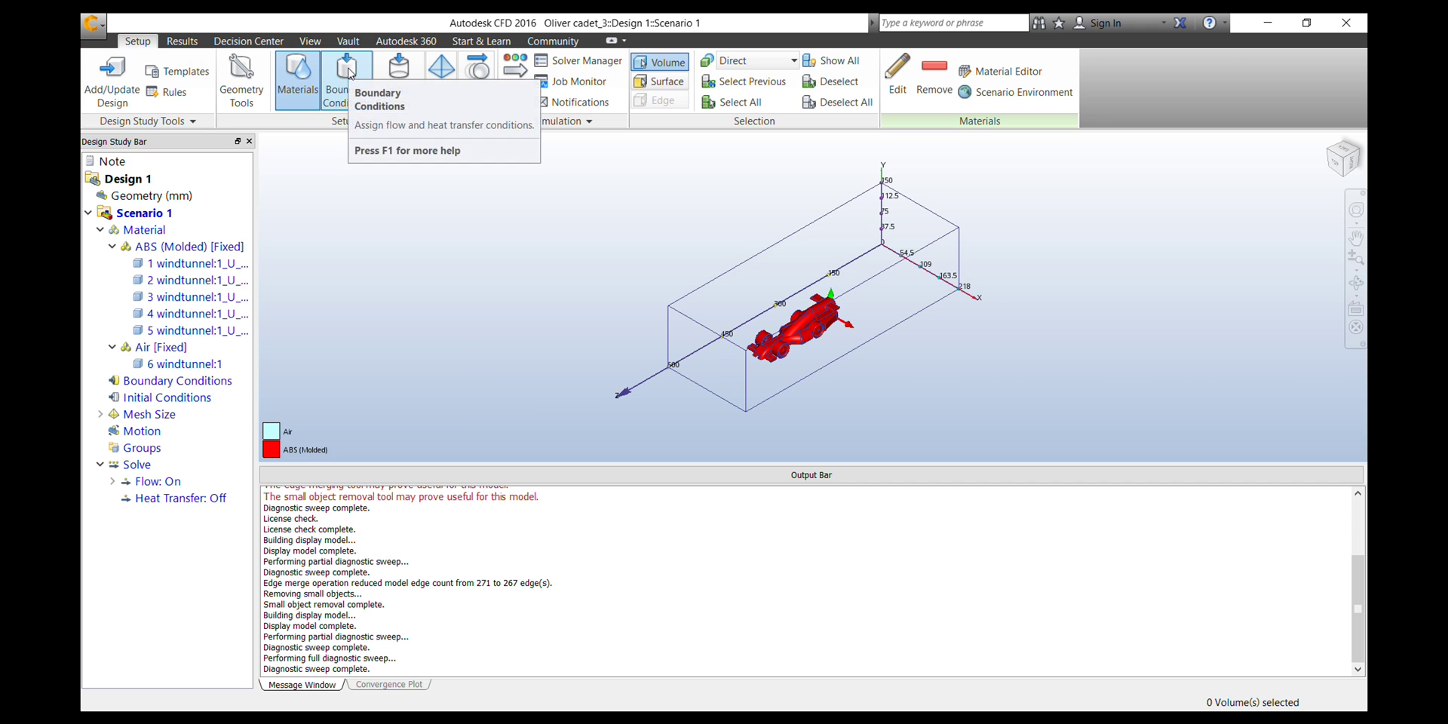
# Give the tunnel's inlet face a Velocity Normal condition of 20 m/s
pyautogui.click(347, 74)
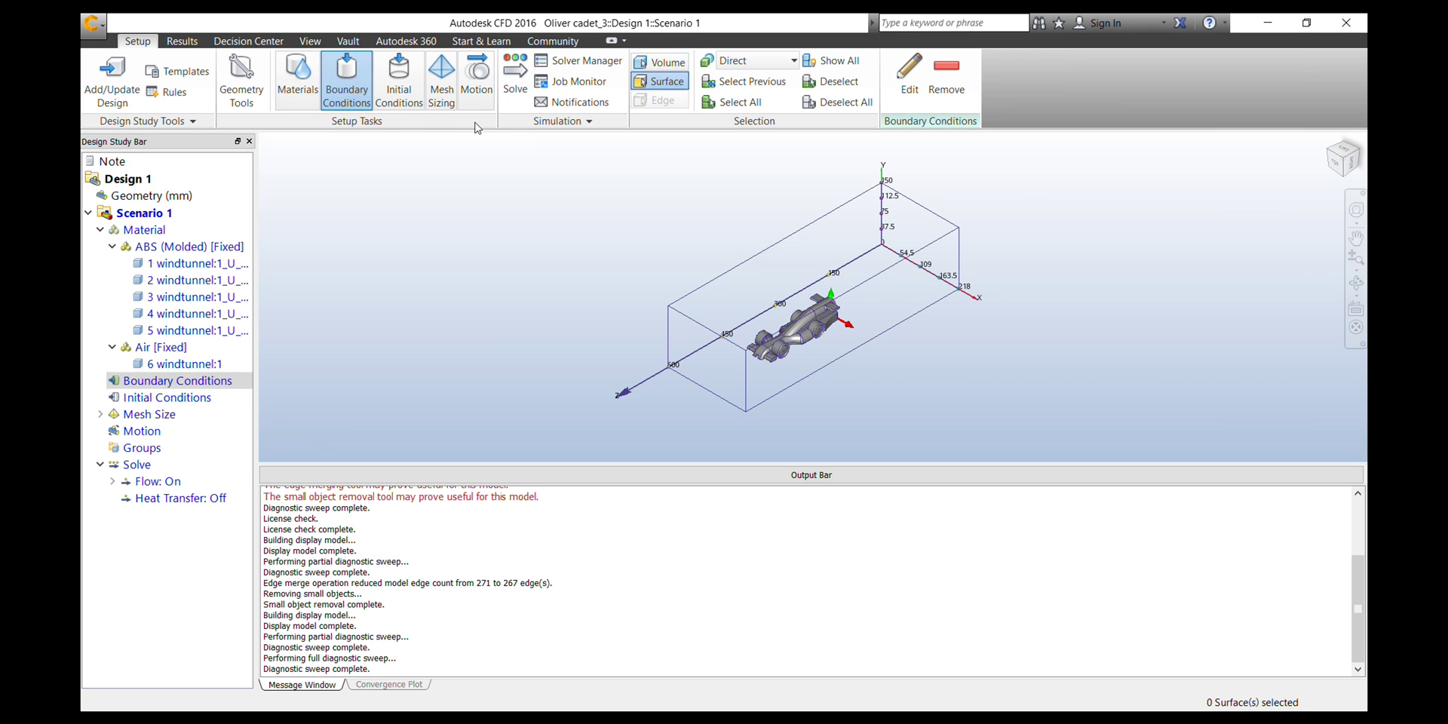
pyautogui.click(712, 363)
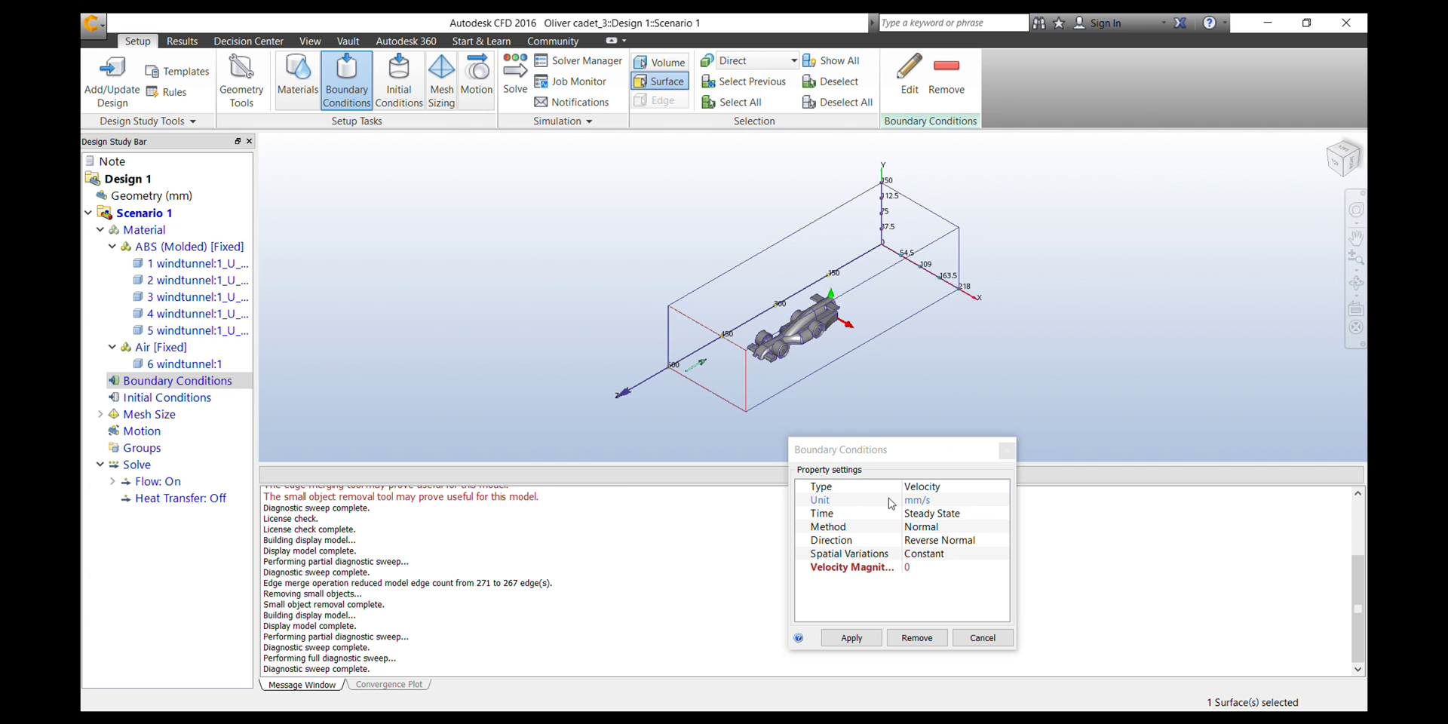
pyautogui.click(928, 500)
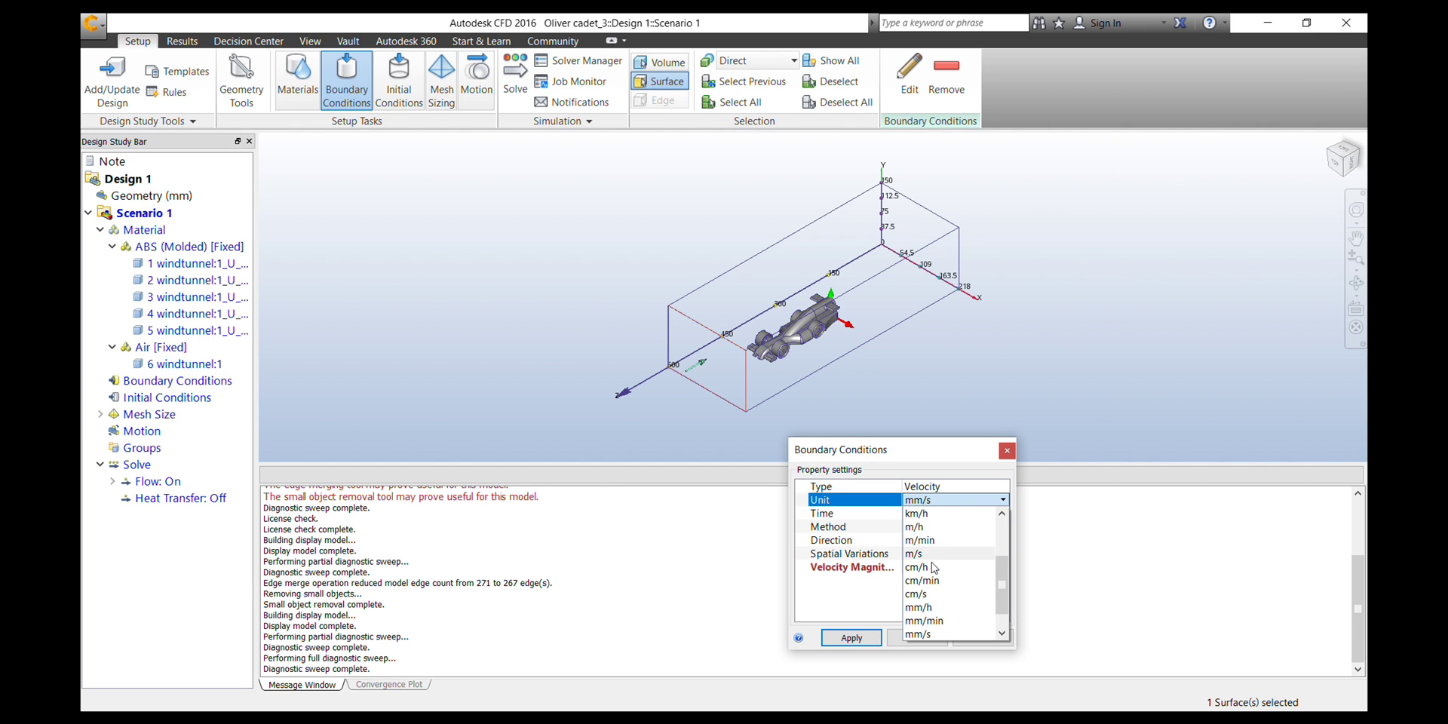
pyautogui.click(924, 555)
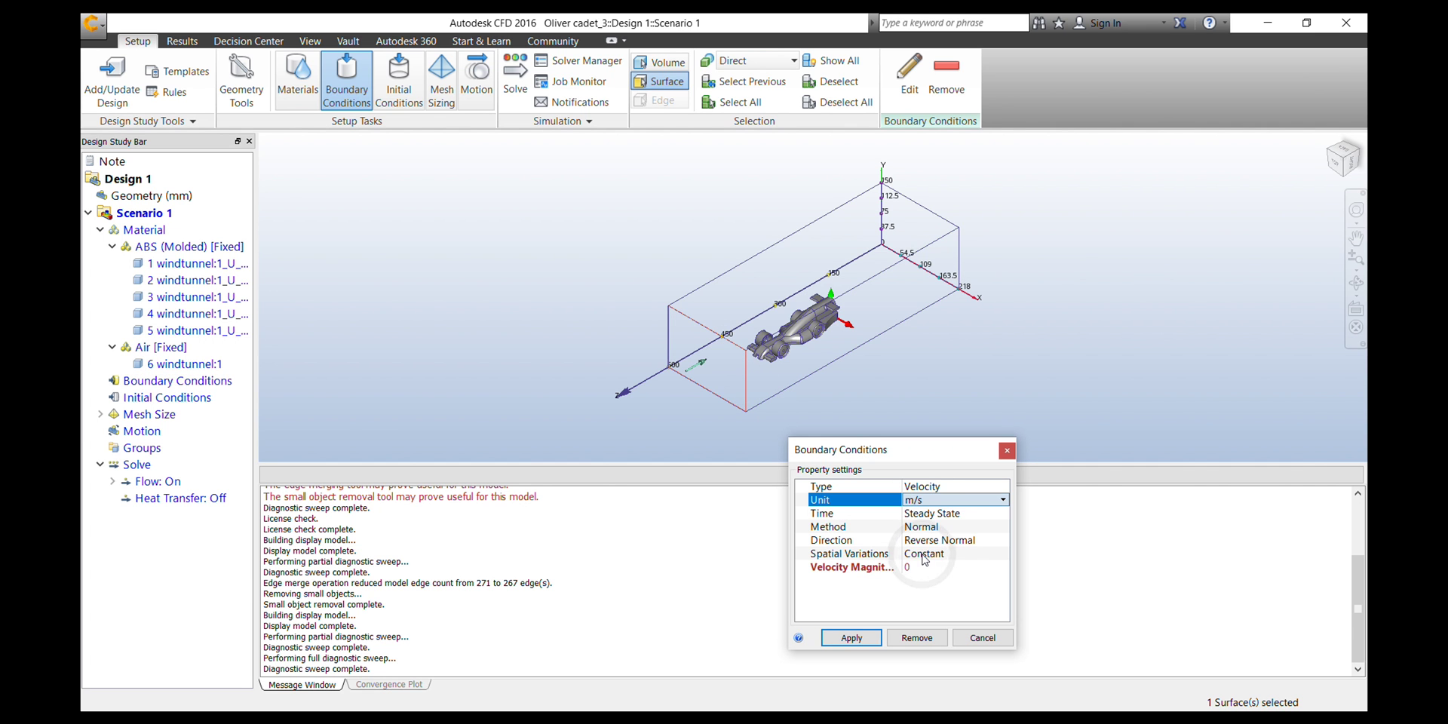
pyautogui.click(924, 568)
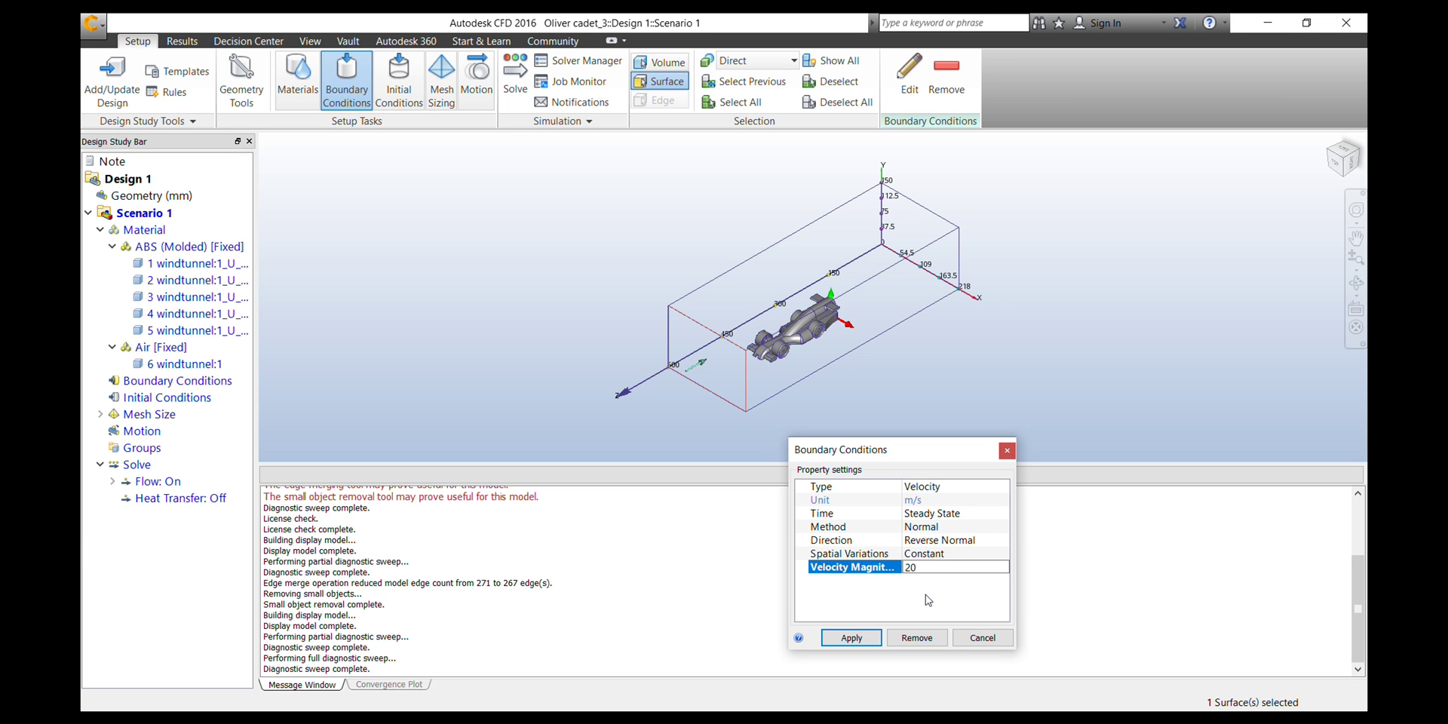
pyautogui.press('Return')
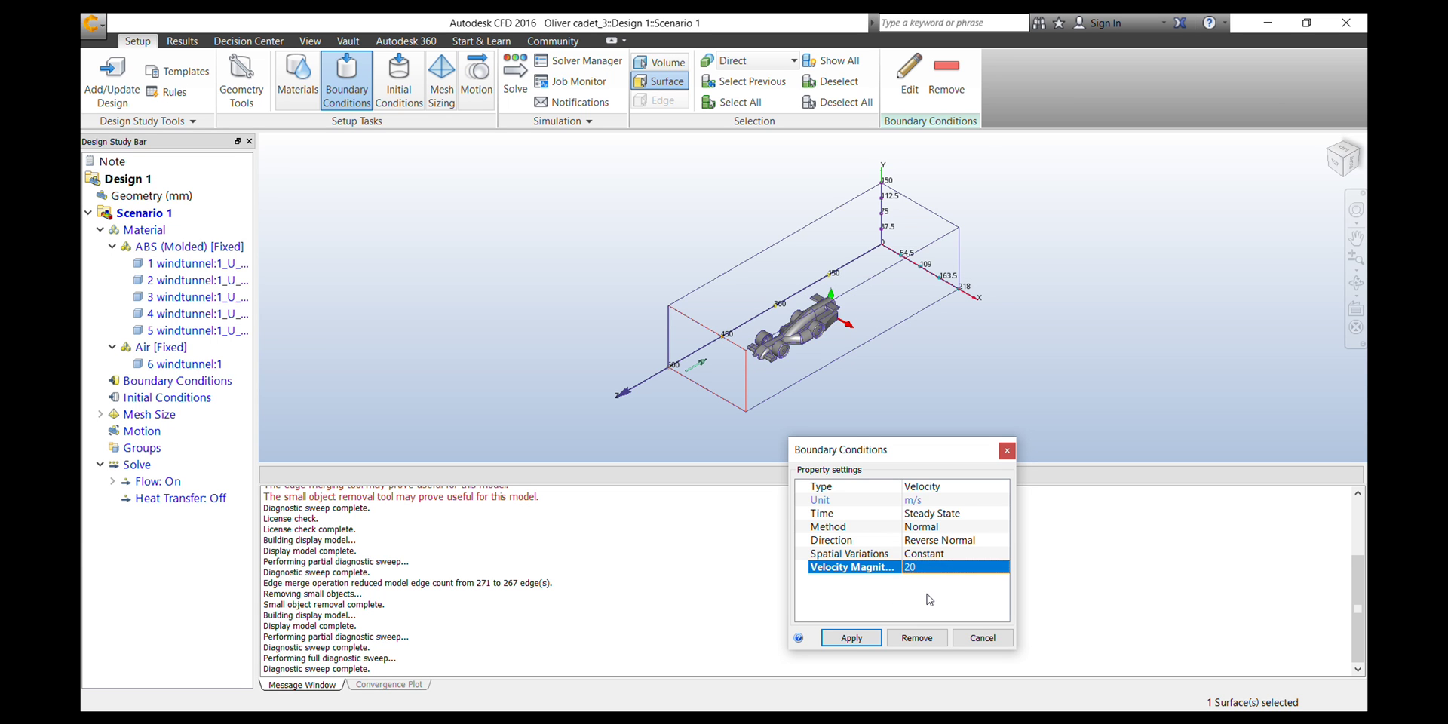
pyautogui.click(853, 639)
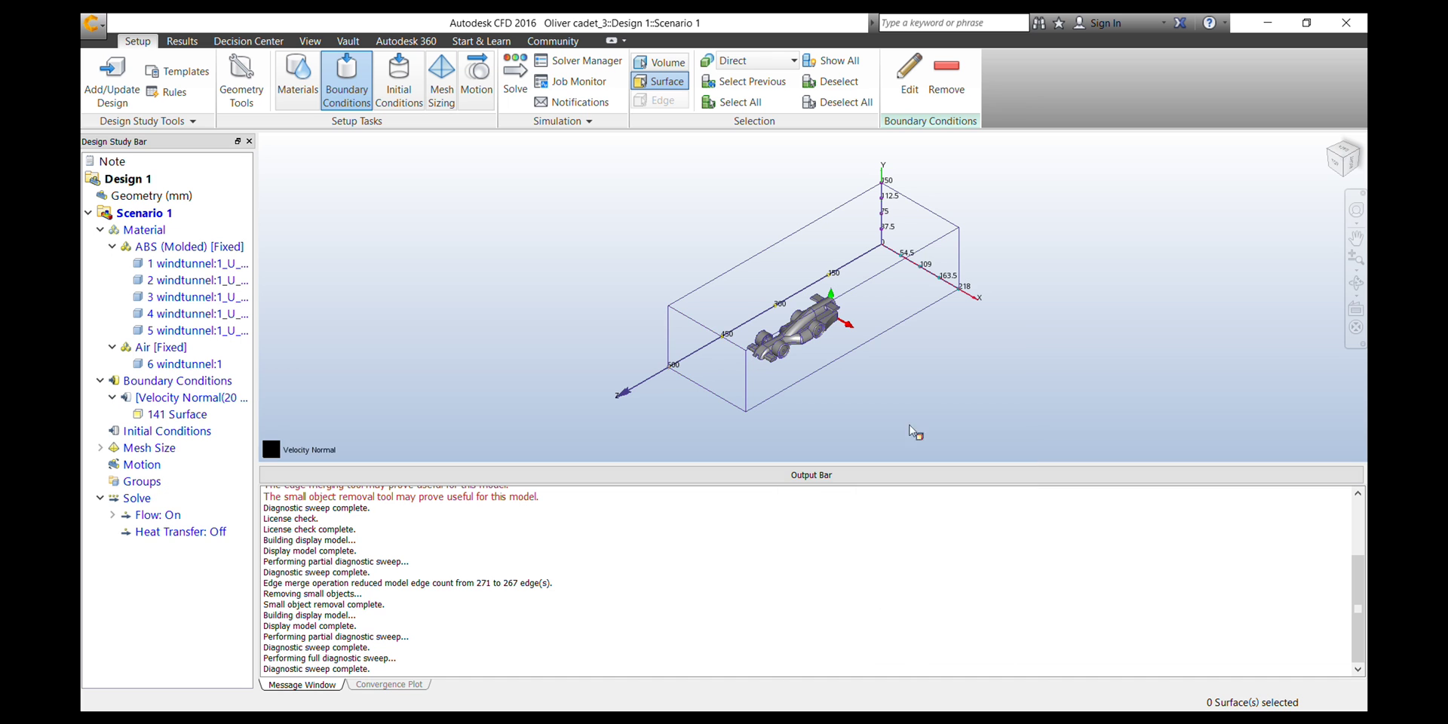
pyautogui.keyDown('shift'); pyautogui.moveTo(947, 398); pyautogui.dragTo(730, 433, button='middle'); pyautogui.keyUp('shift')
# Turn the tunnel's far end face into a 0 Pa gage Pressure outlet
pyautogui.click(900, 265)
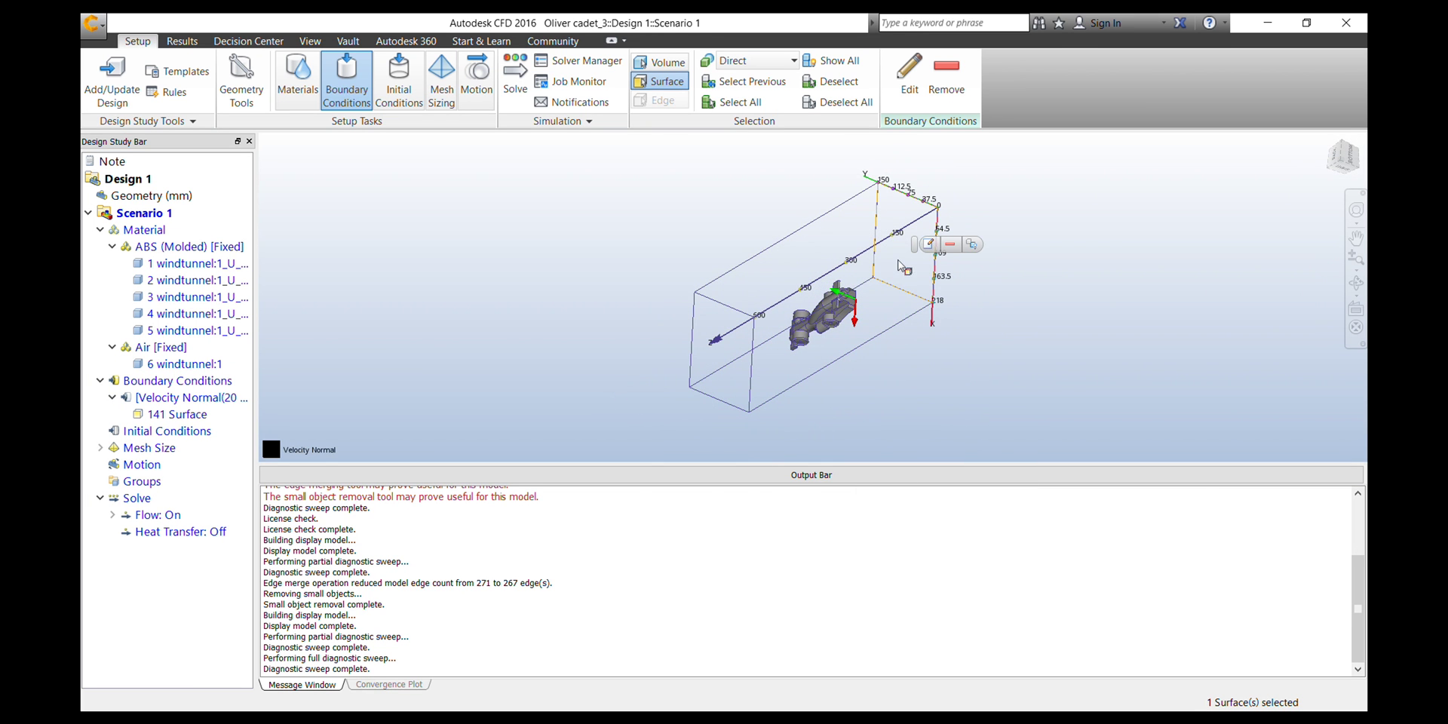
pyautogui.click(927, 245)
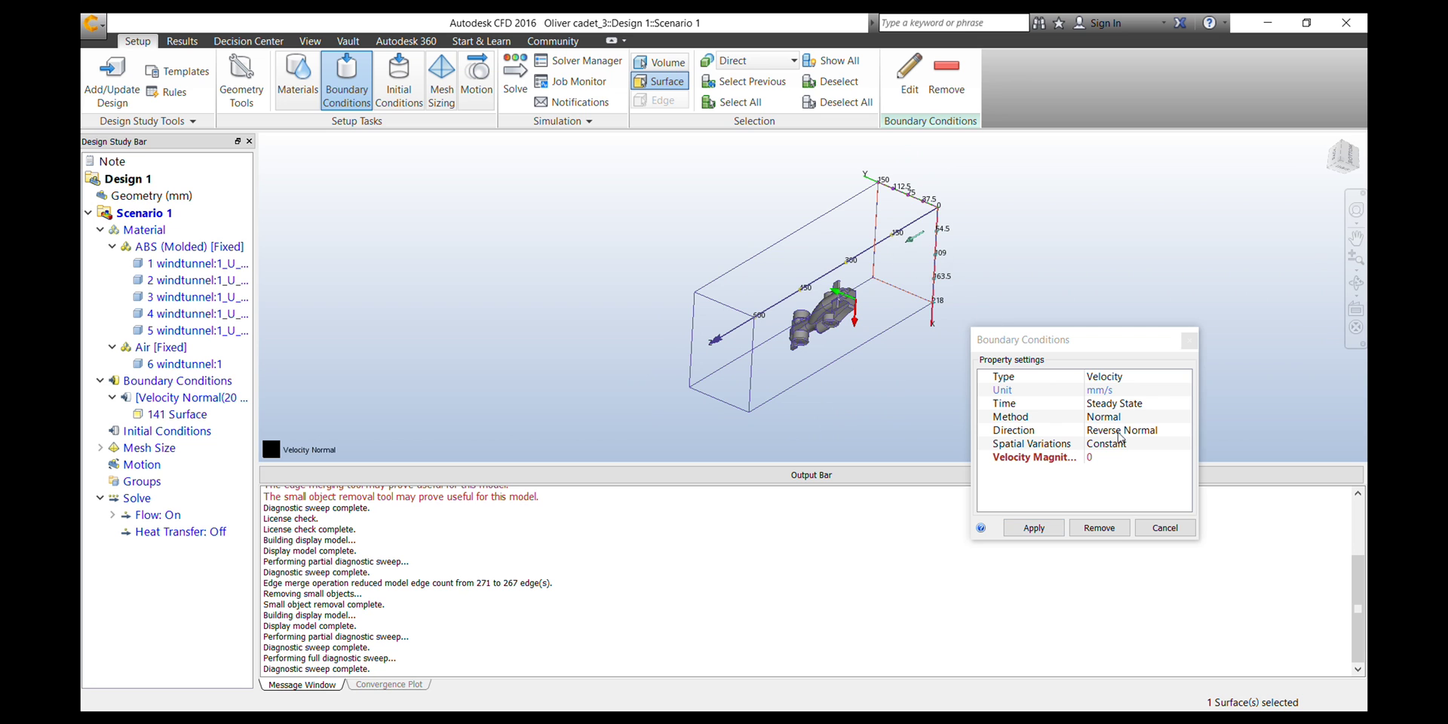
pyautogui.click(1123, 376)
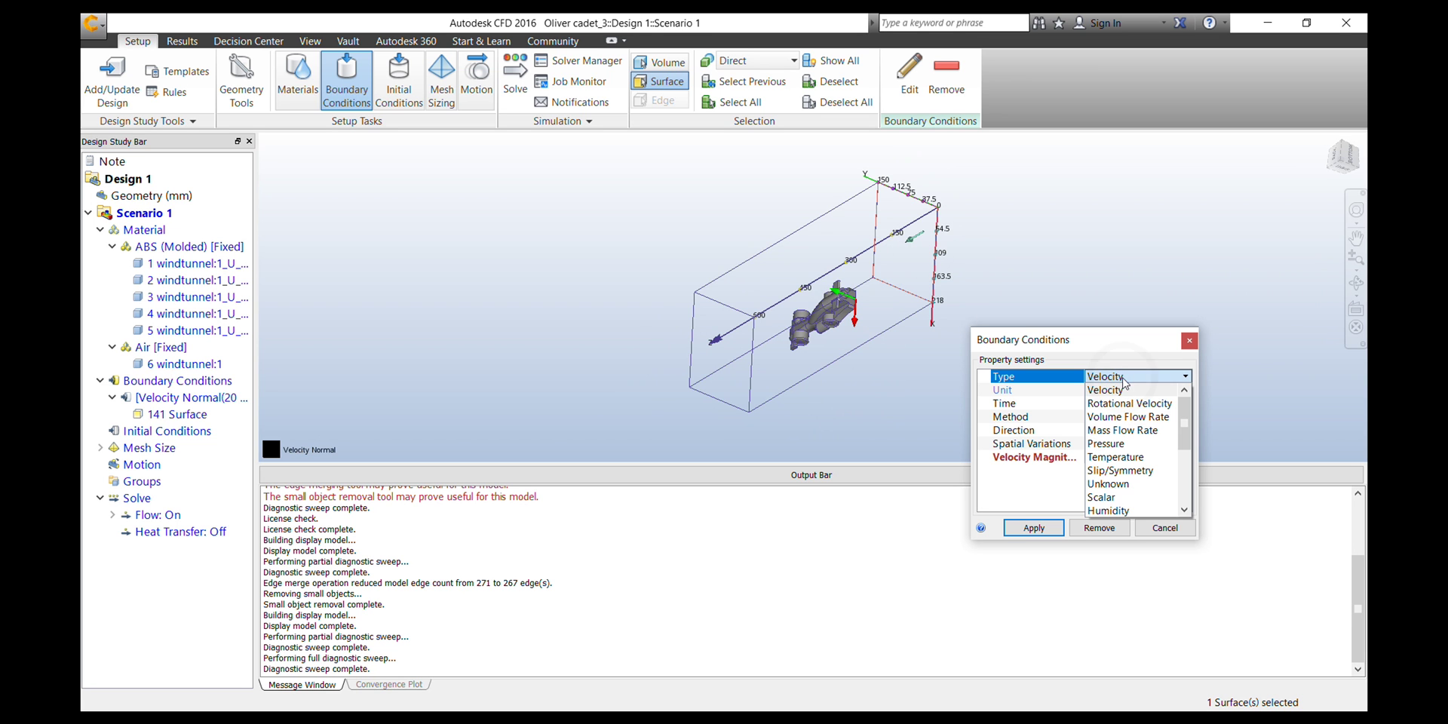
pyautogui.click(1128, 445)
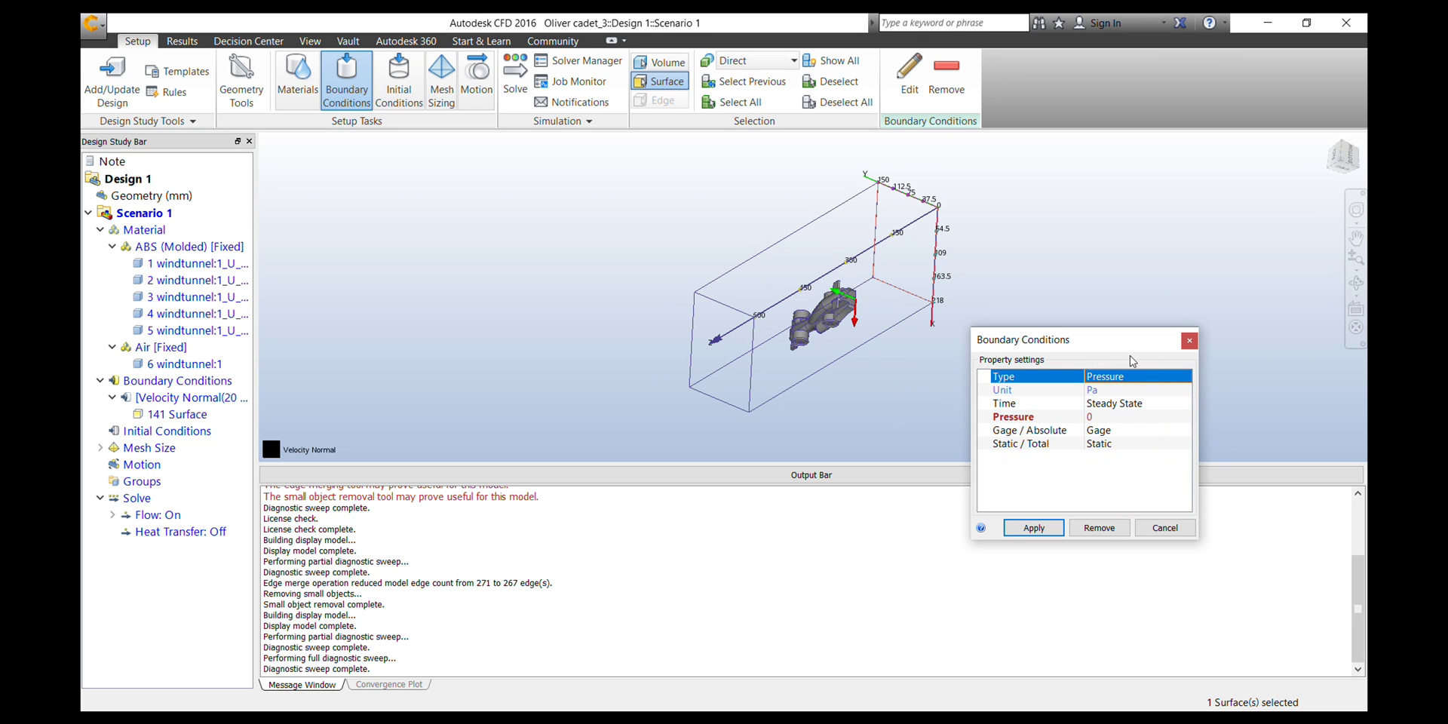
pyautogui.click(1036, 530)
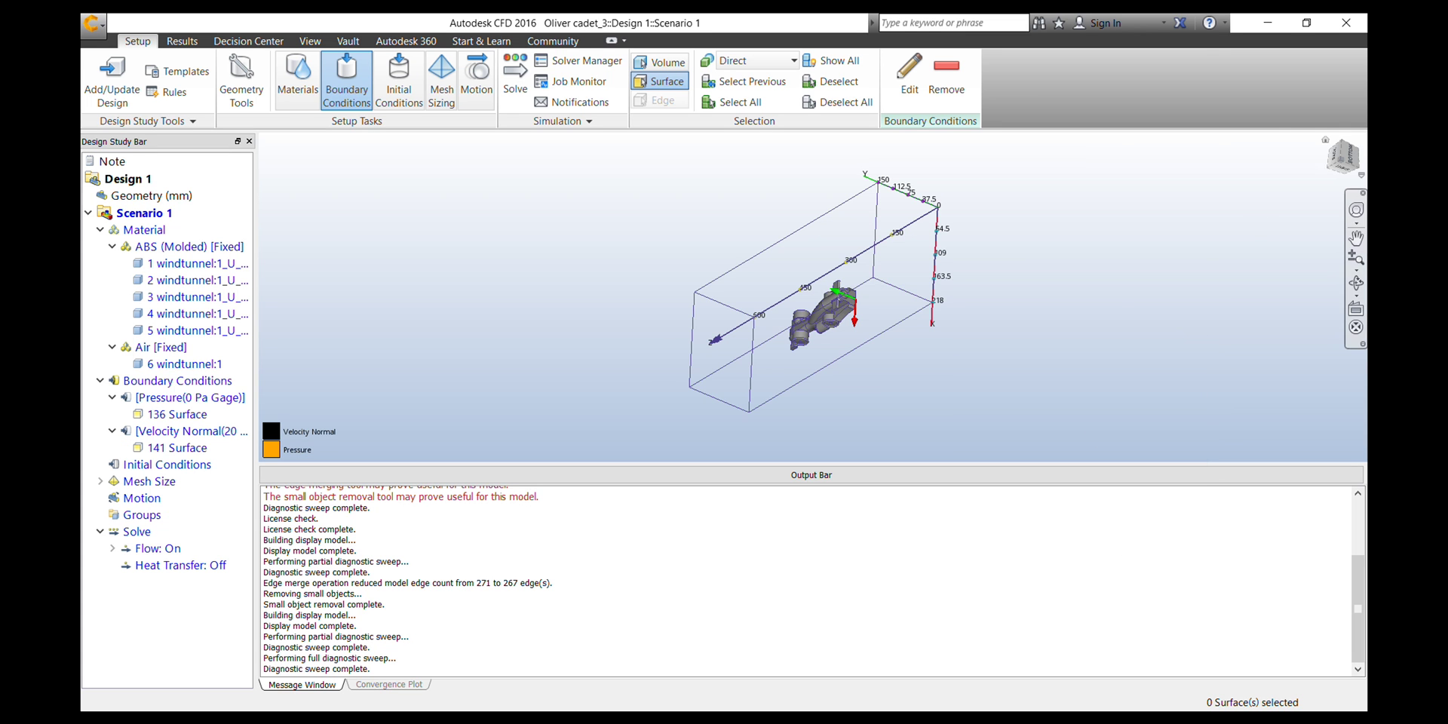
pyautogui.click(1325, 141)
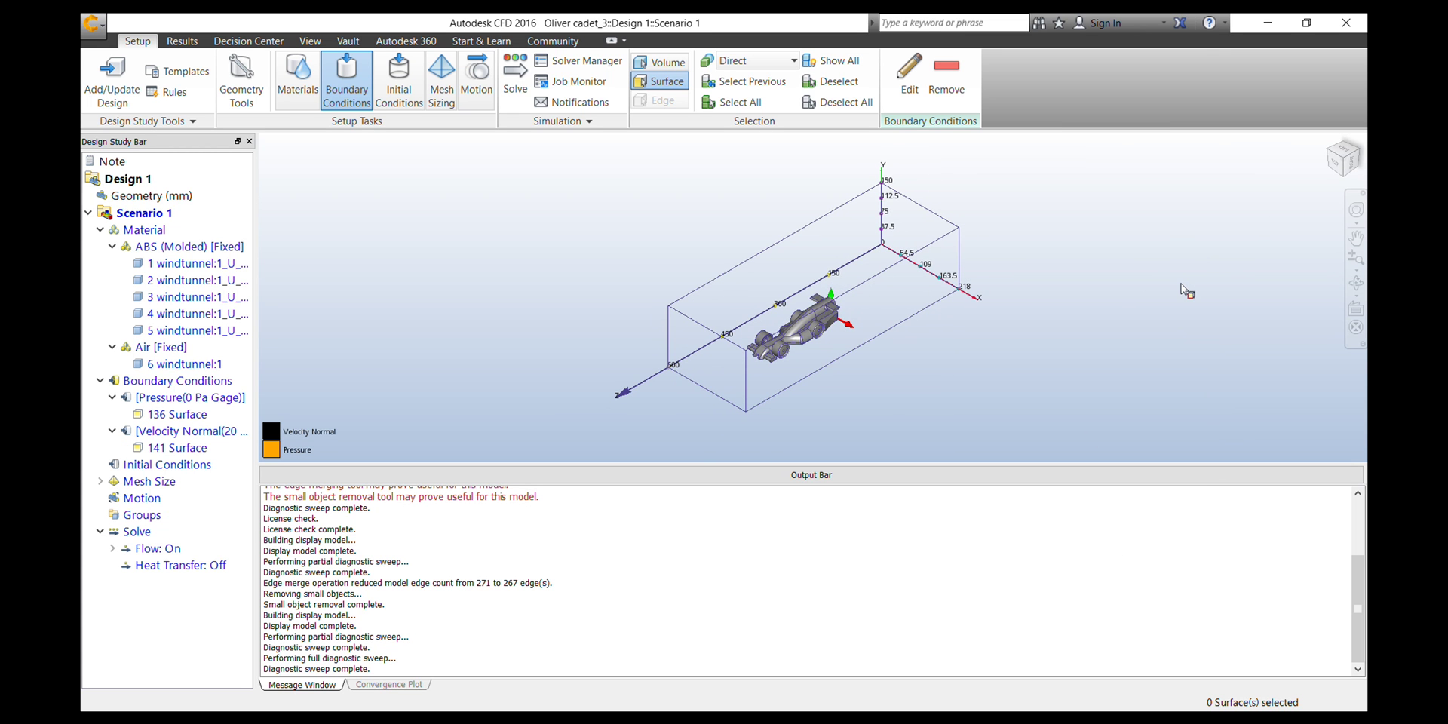
pyautogui.click(438, 86)
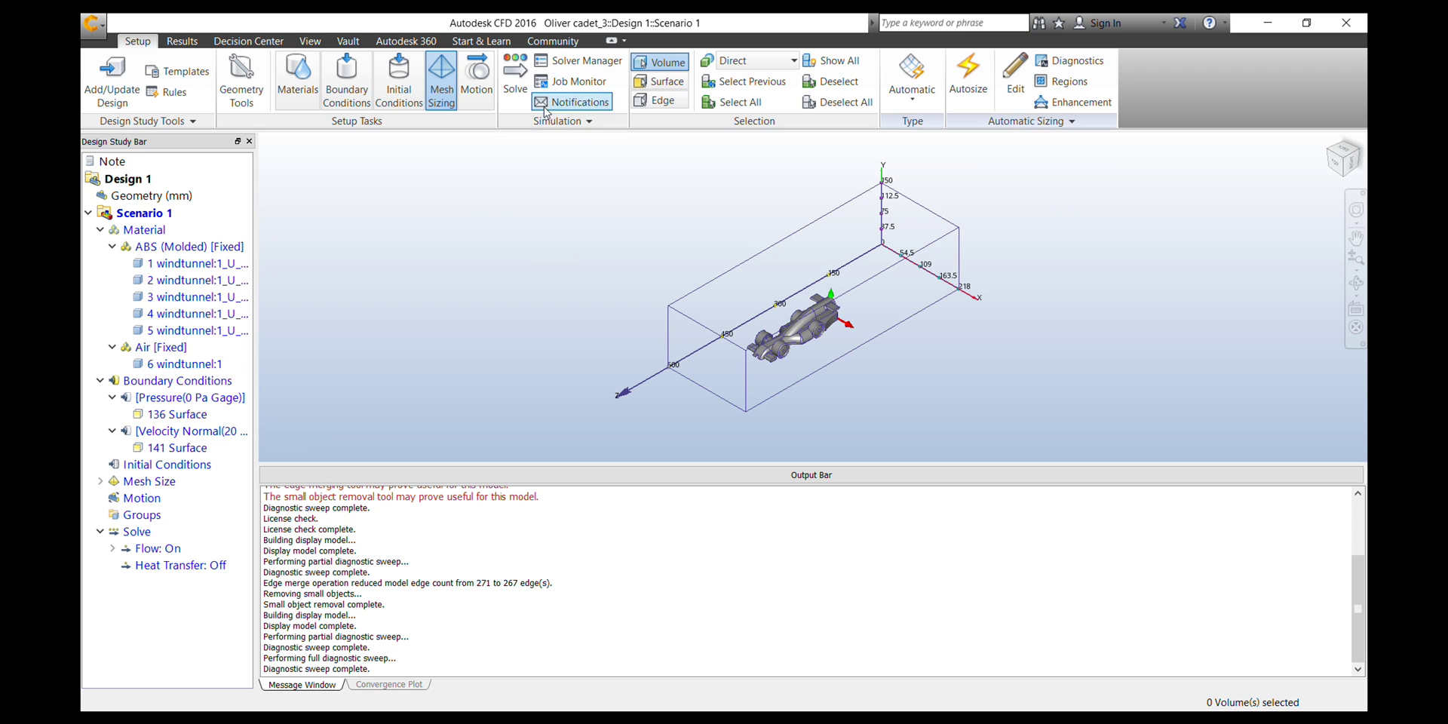
# Open the Solve dialog with Steady State, 100 iterations on MyComputer
pyautogui.click(516, 85)
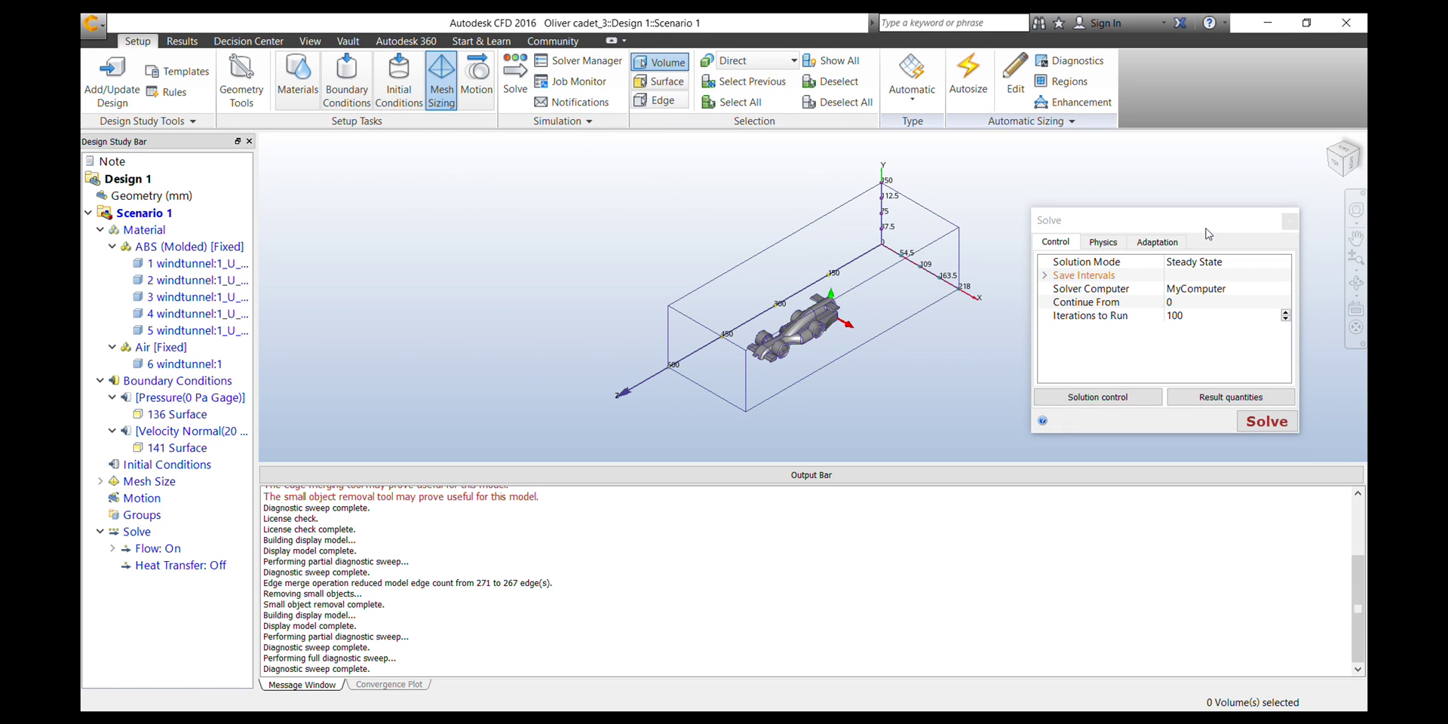
# Run the 100-iteration steady-state solve to get Velocity Magnitude results
pyautogui.click(1269, 424)
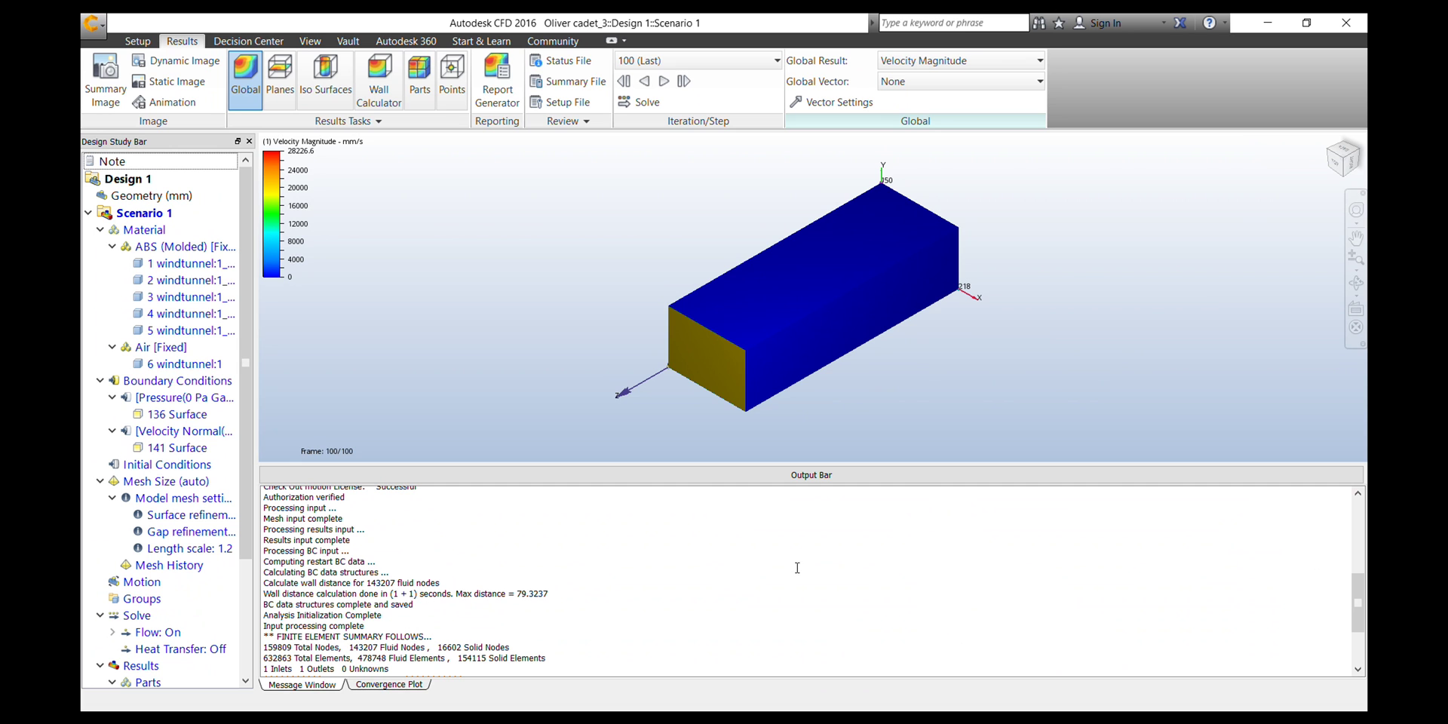
# Continue the solve twice, watching the convergence plot, until it finishes at iteration 437
pyautogui.click(403, 684)
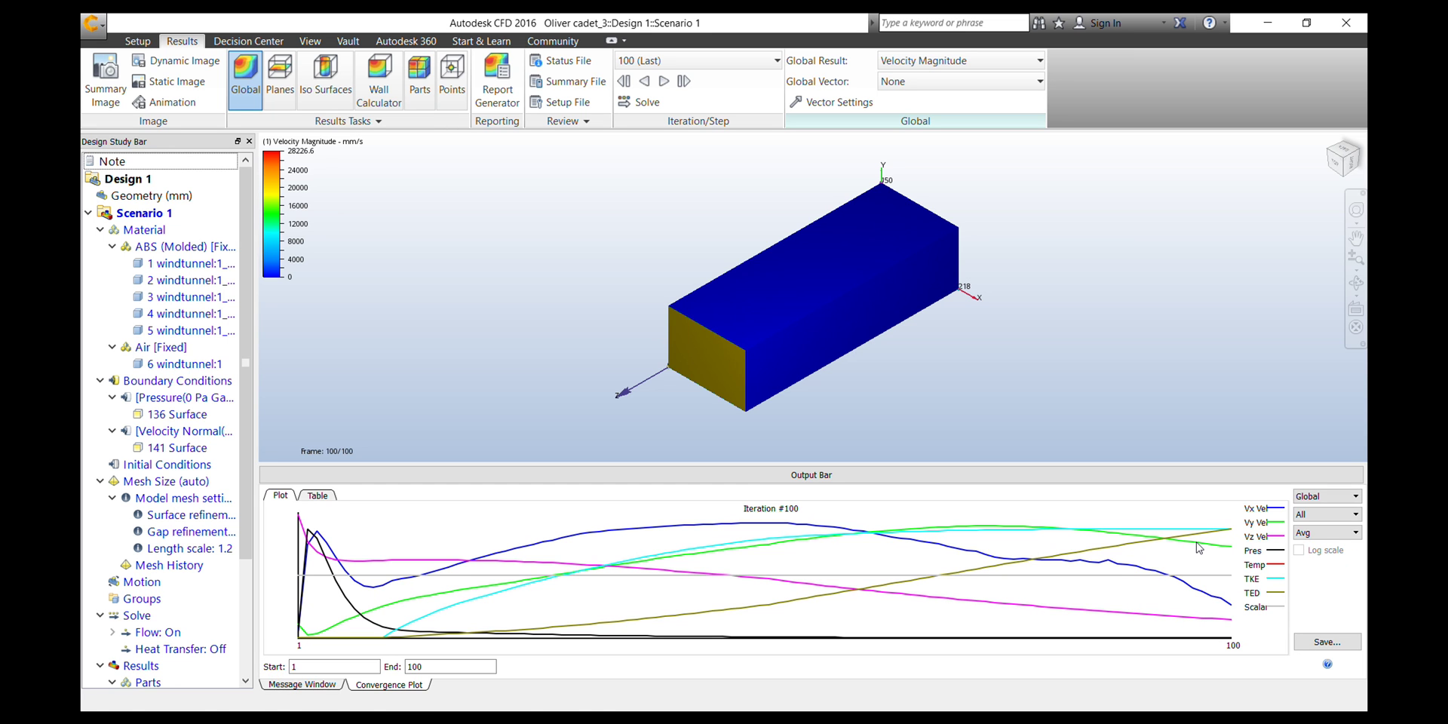
pyautogui.click(637, 104)
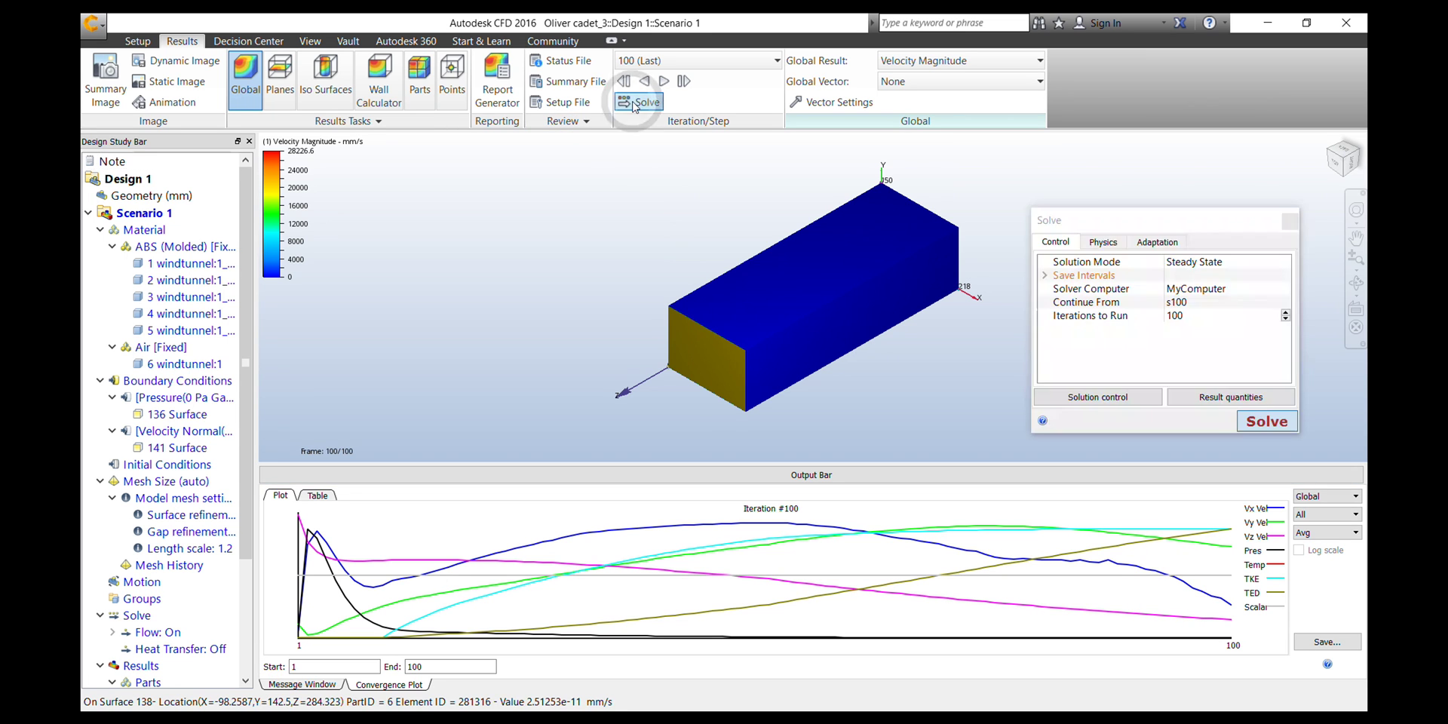
pyautogui.click(1257, 423)
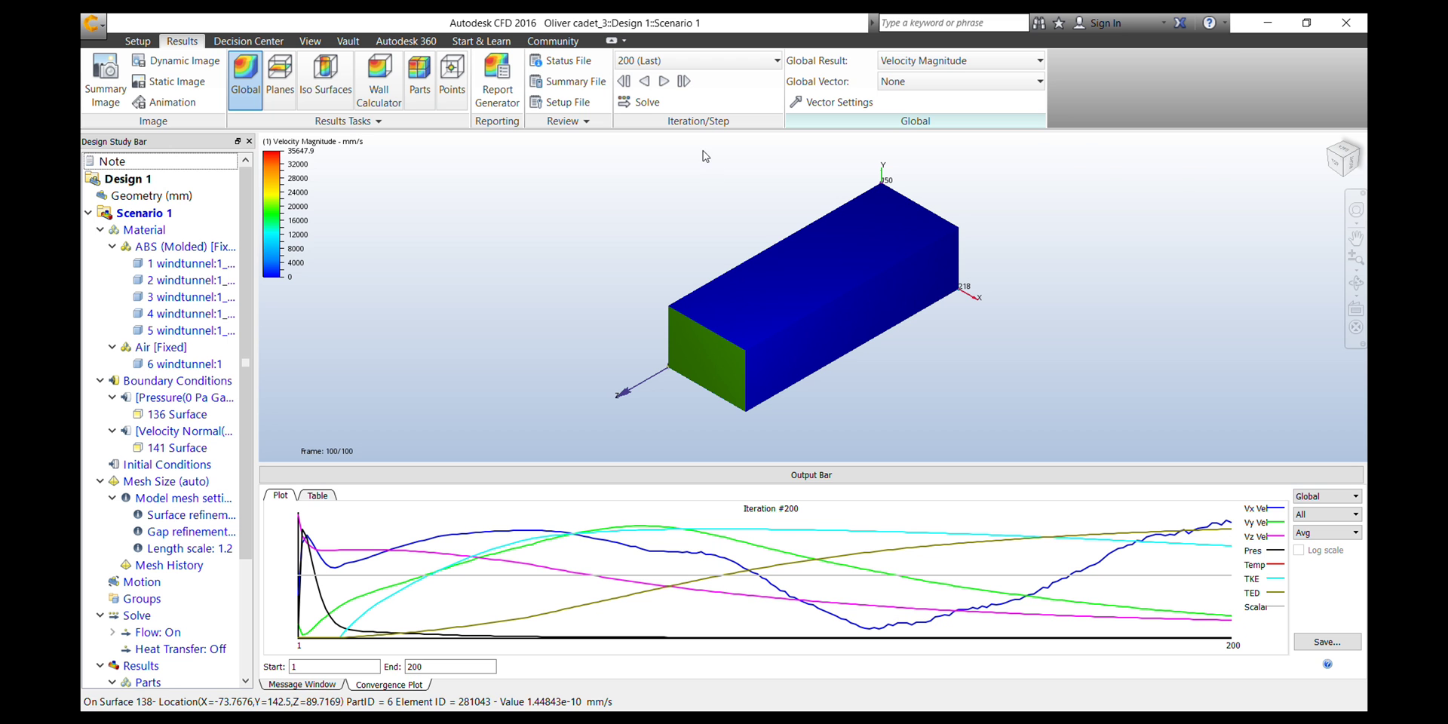
pyautogui.click(652, 106)
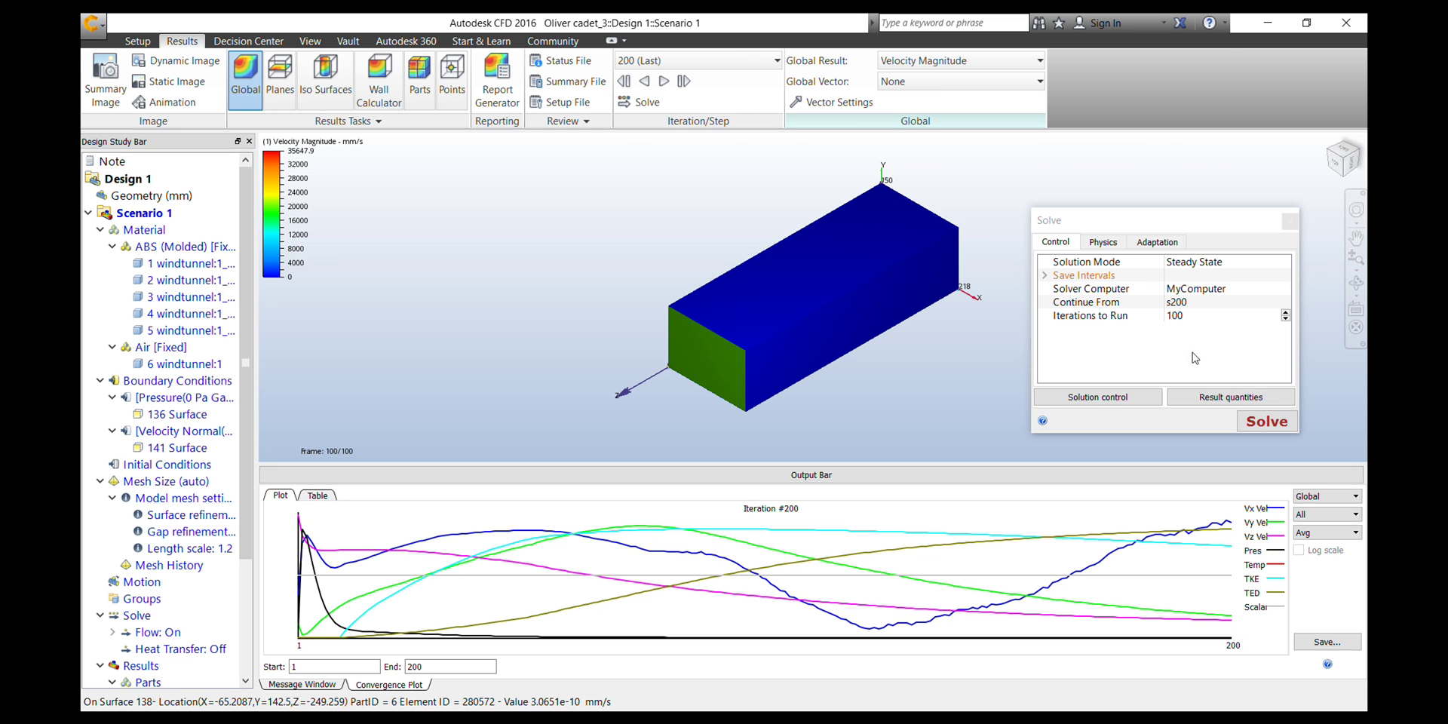
pyautogui.click(1273, 422)
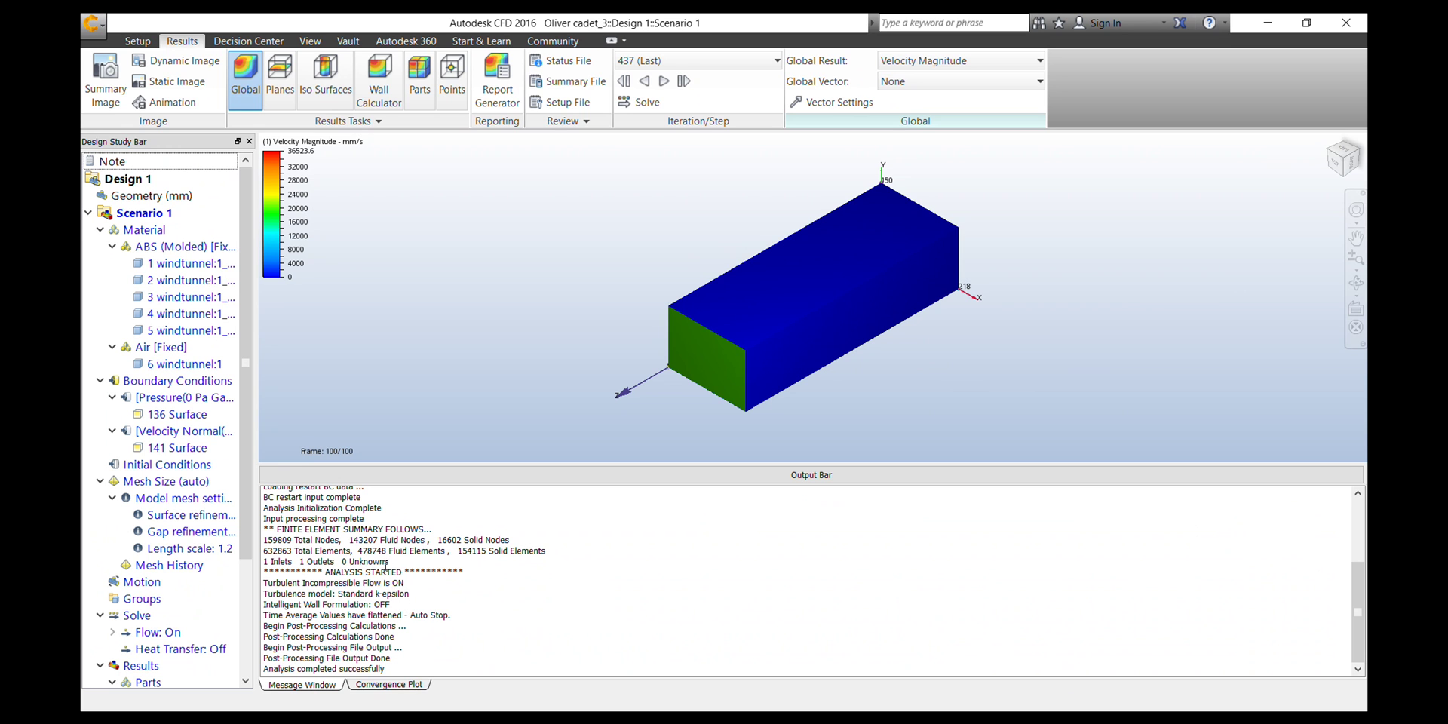
pyautogui.click(382, 685)
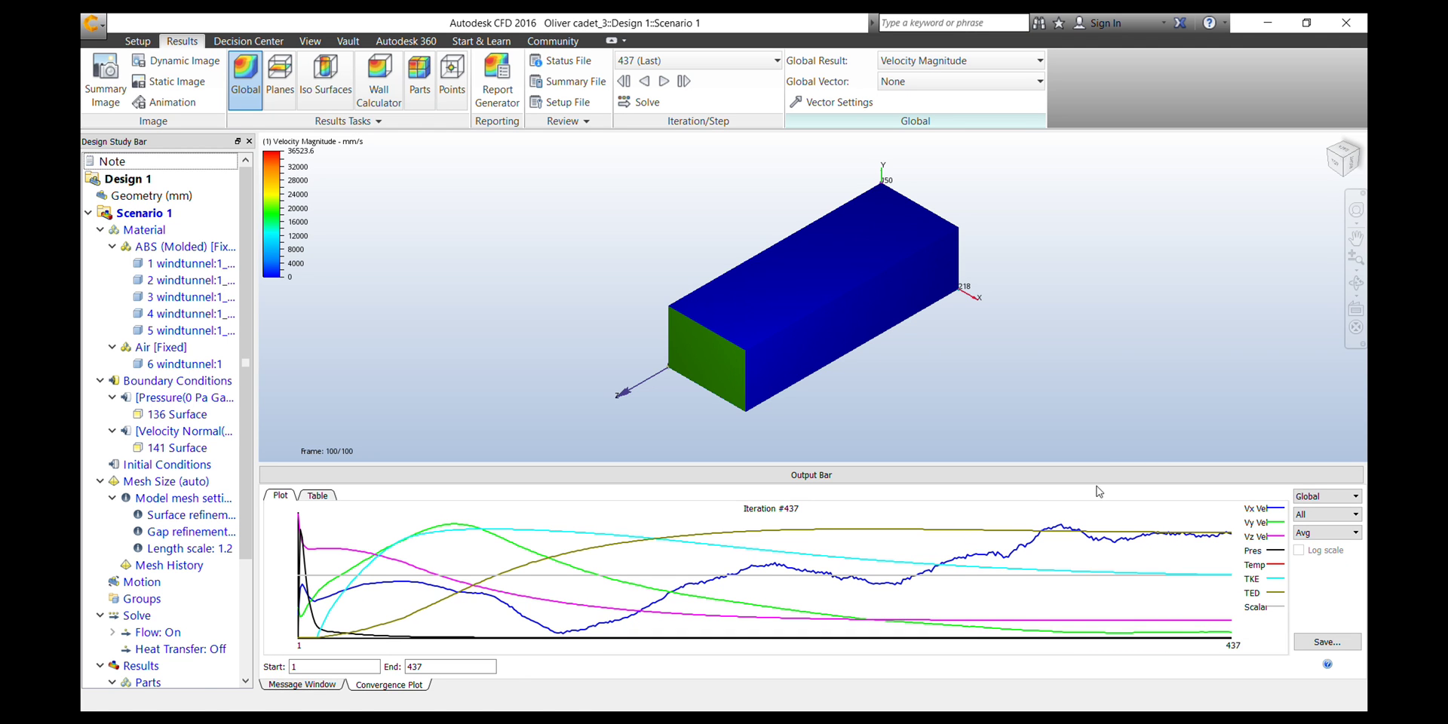
# Switch the air part under Results > Parts to Outline display and close the Parts panel
pyautogui.moveTo(243, 377); pyautogui.dragTo(242, 490)
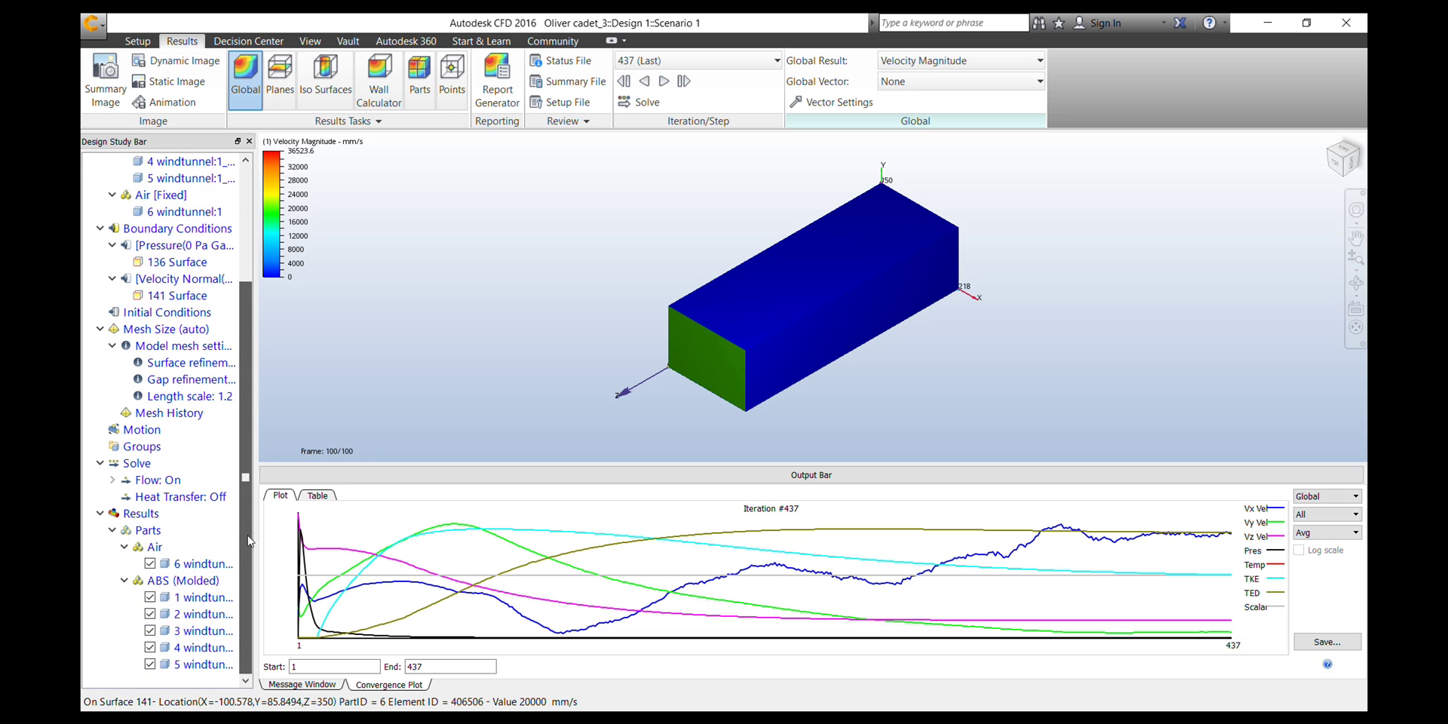
pyautogui.doubleClick(206, 568)
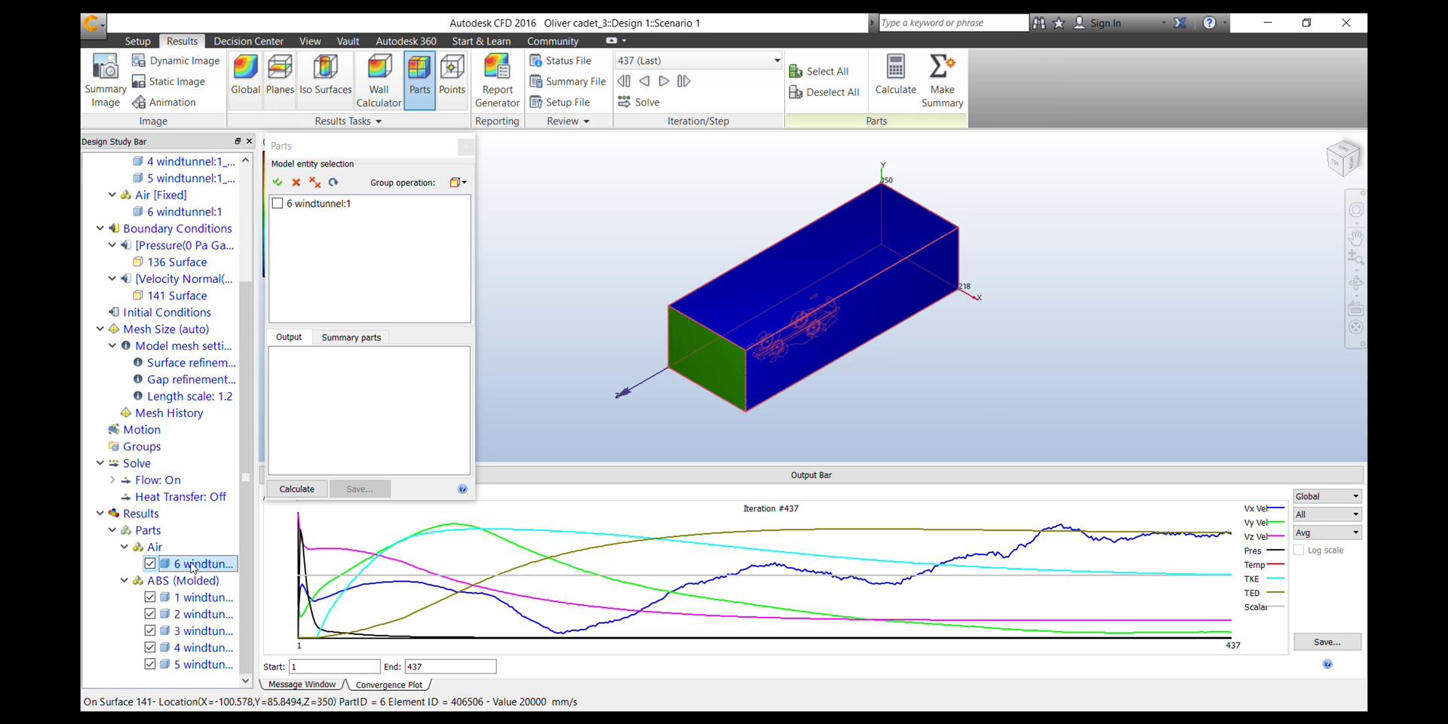
pyautogui.rightClick(204, 567)
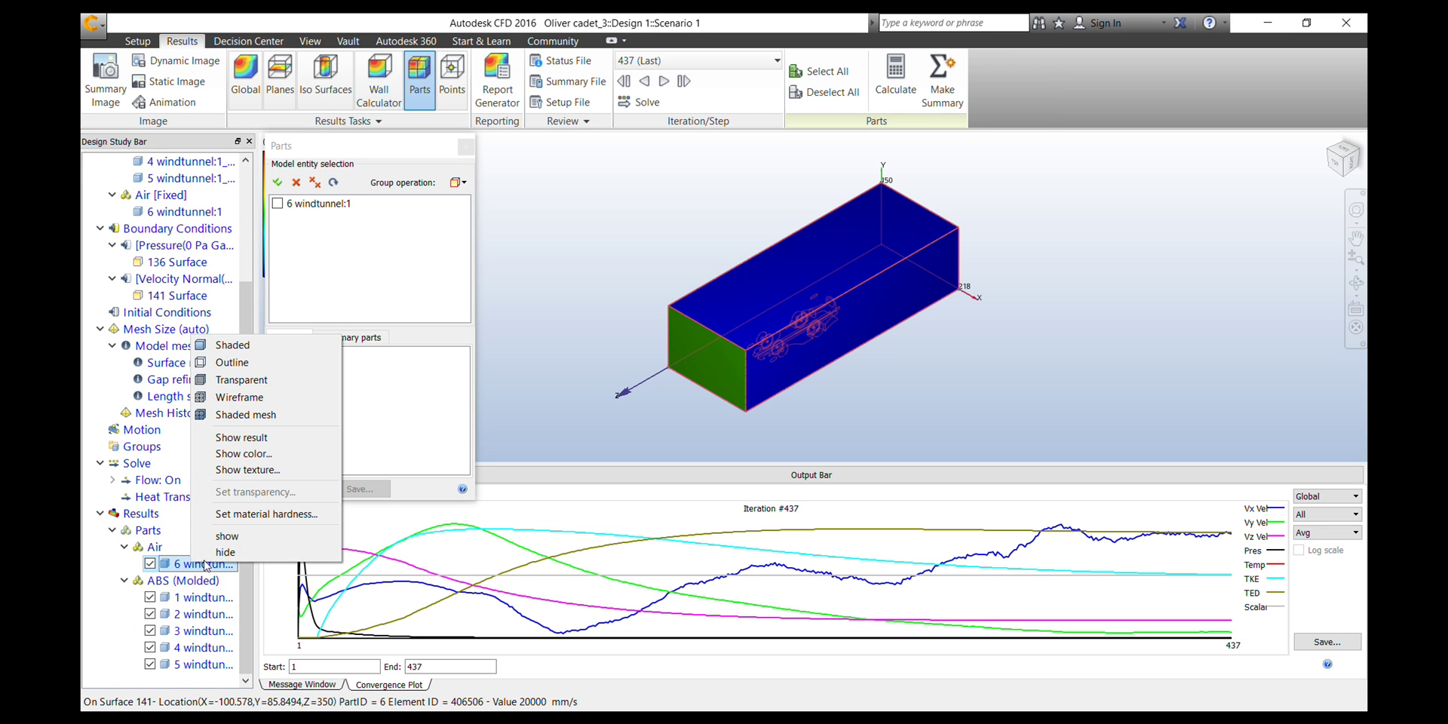
pyautogui.click(234, 362)
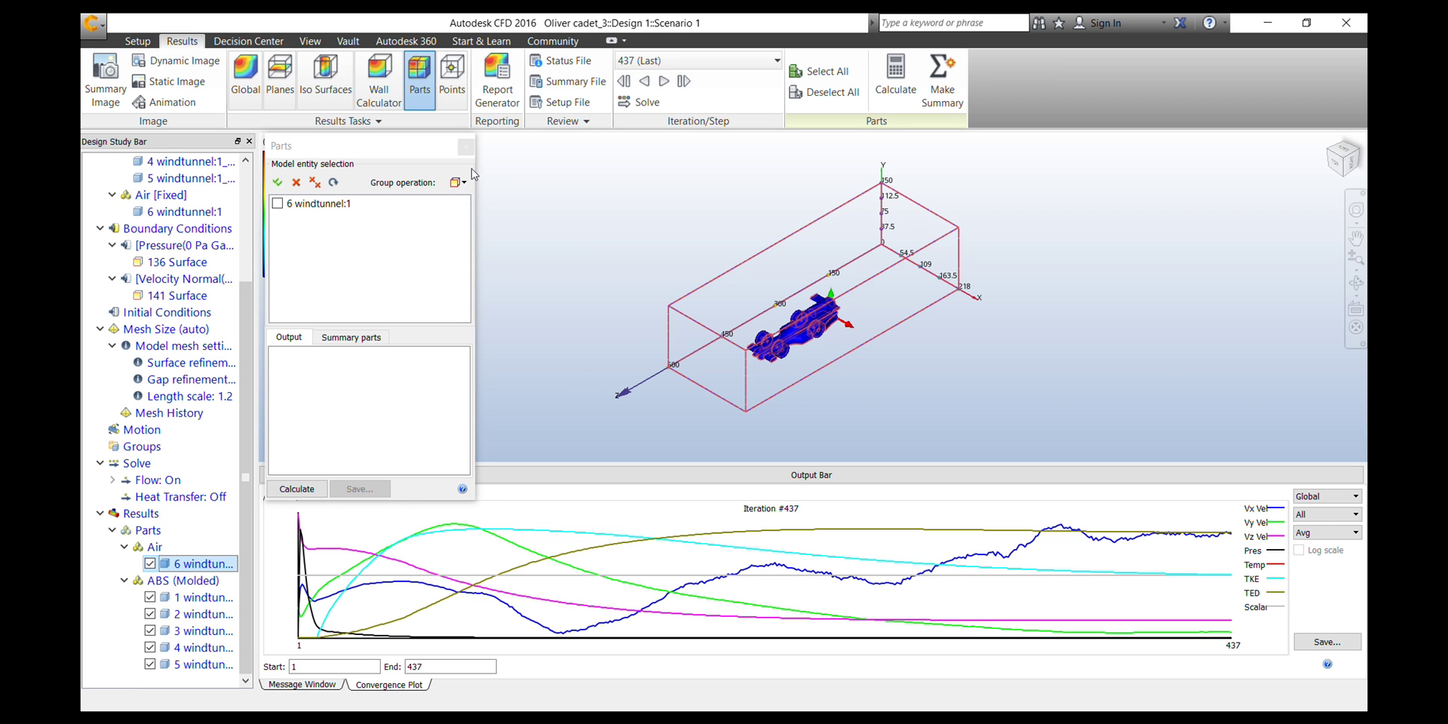
pyautogui.click(466, 147)
pyautogui.click(284, 70)
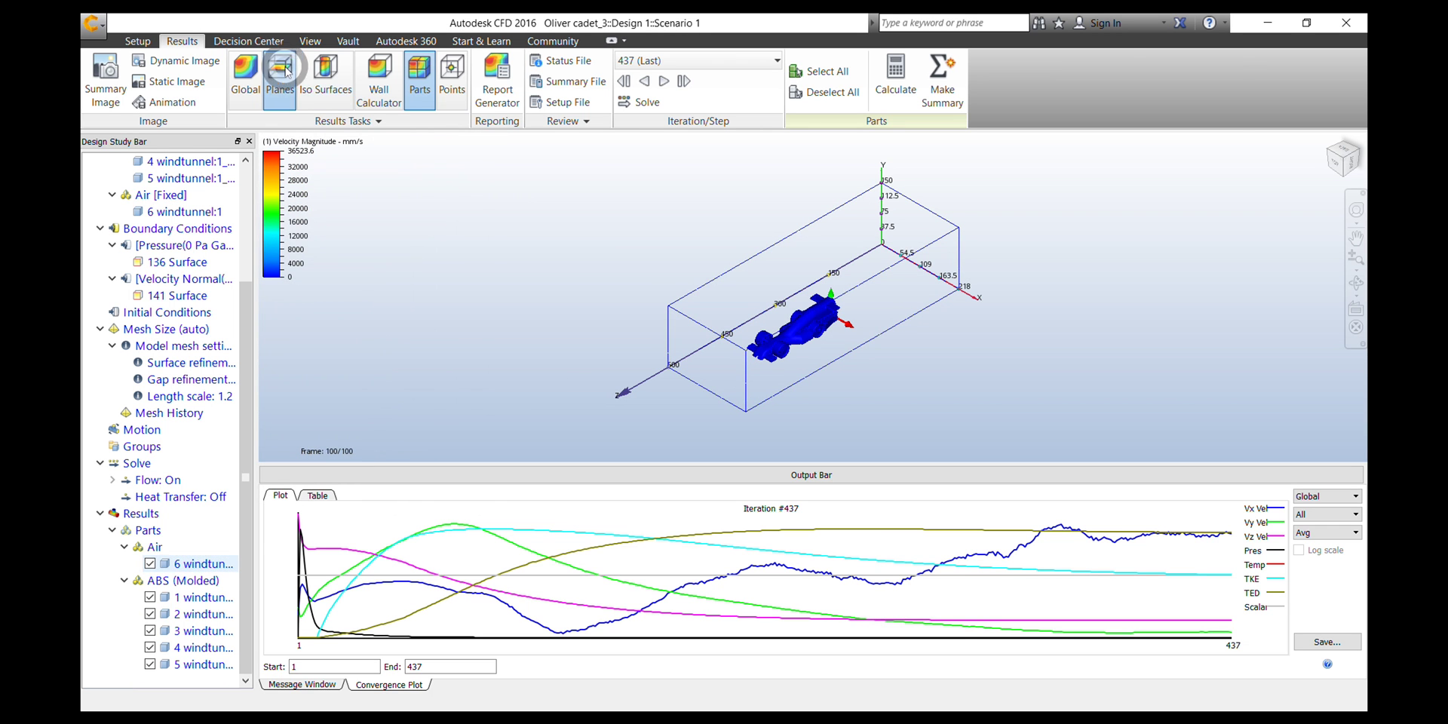
# Add a result plane and rotate it 90° into a cross-section
pyautogui.click(827, 135)
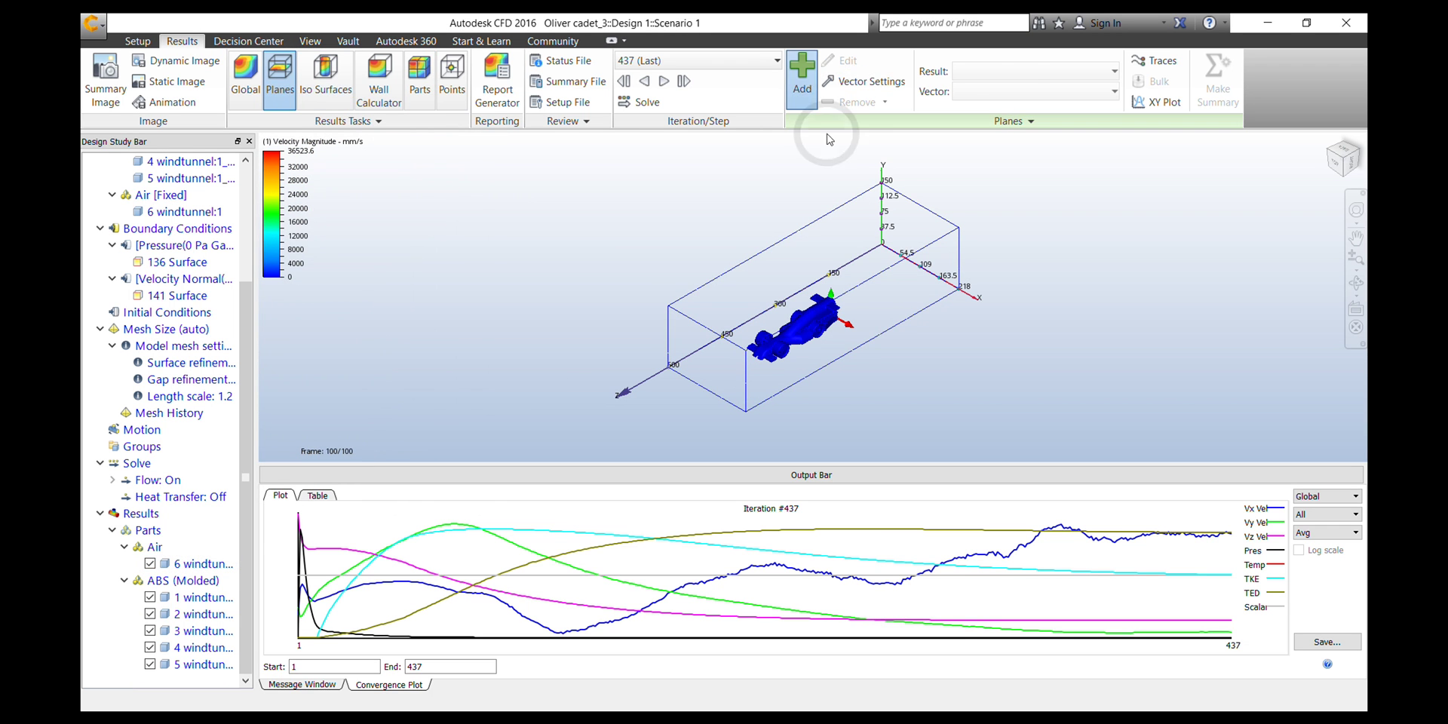
pyautogui.click(751, 318)
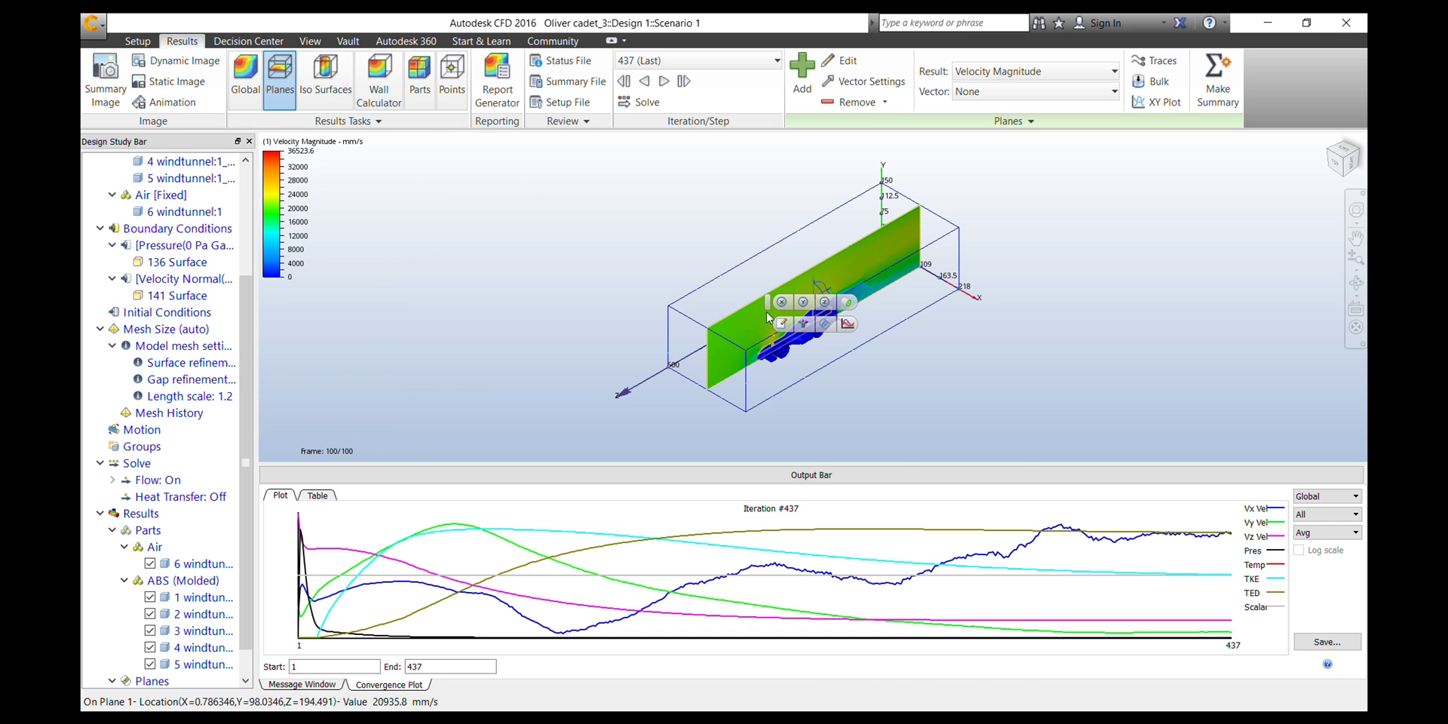
pyautogui.click(781, 323)
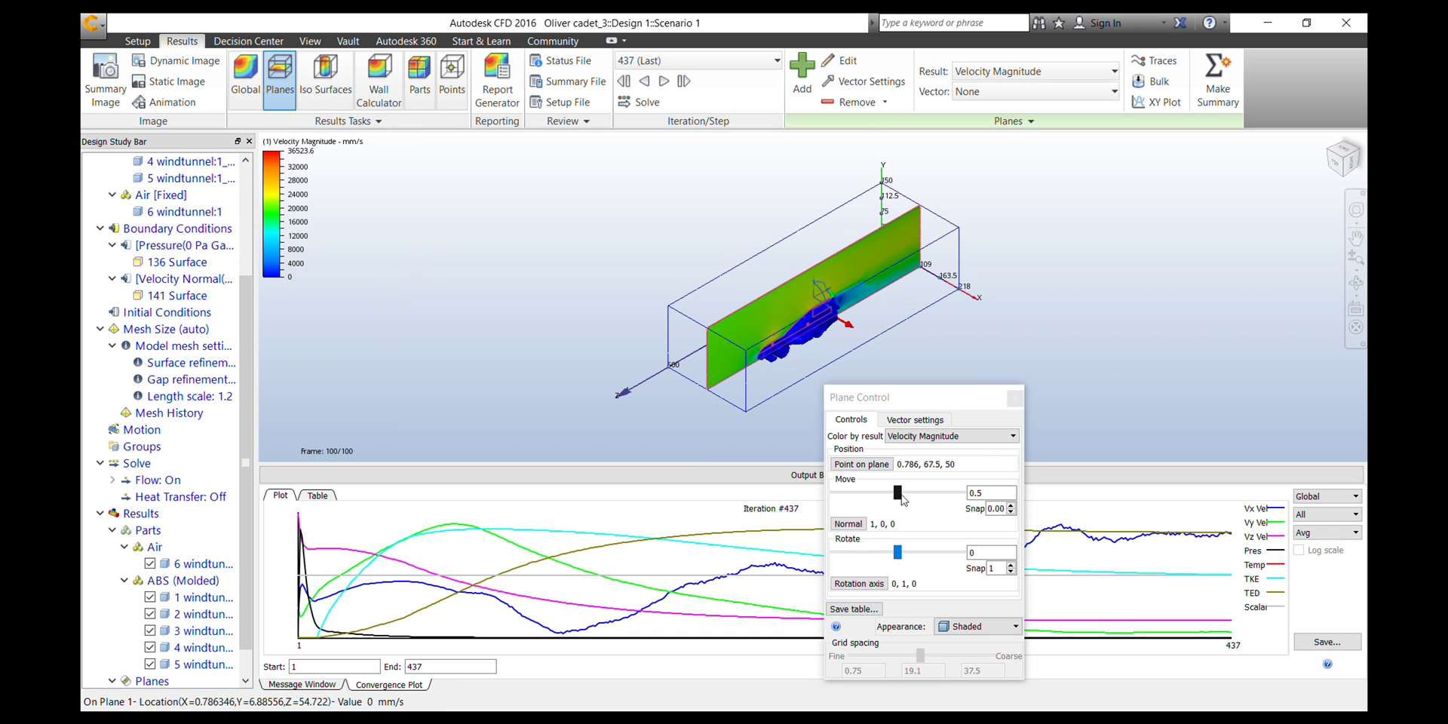
pyautogui.moveTo(898, 552); pyautogui.dragTo(929, 557)
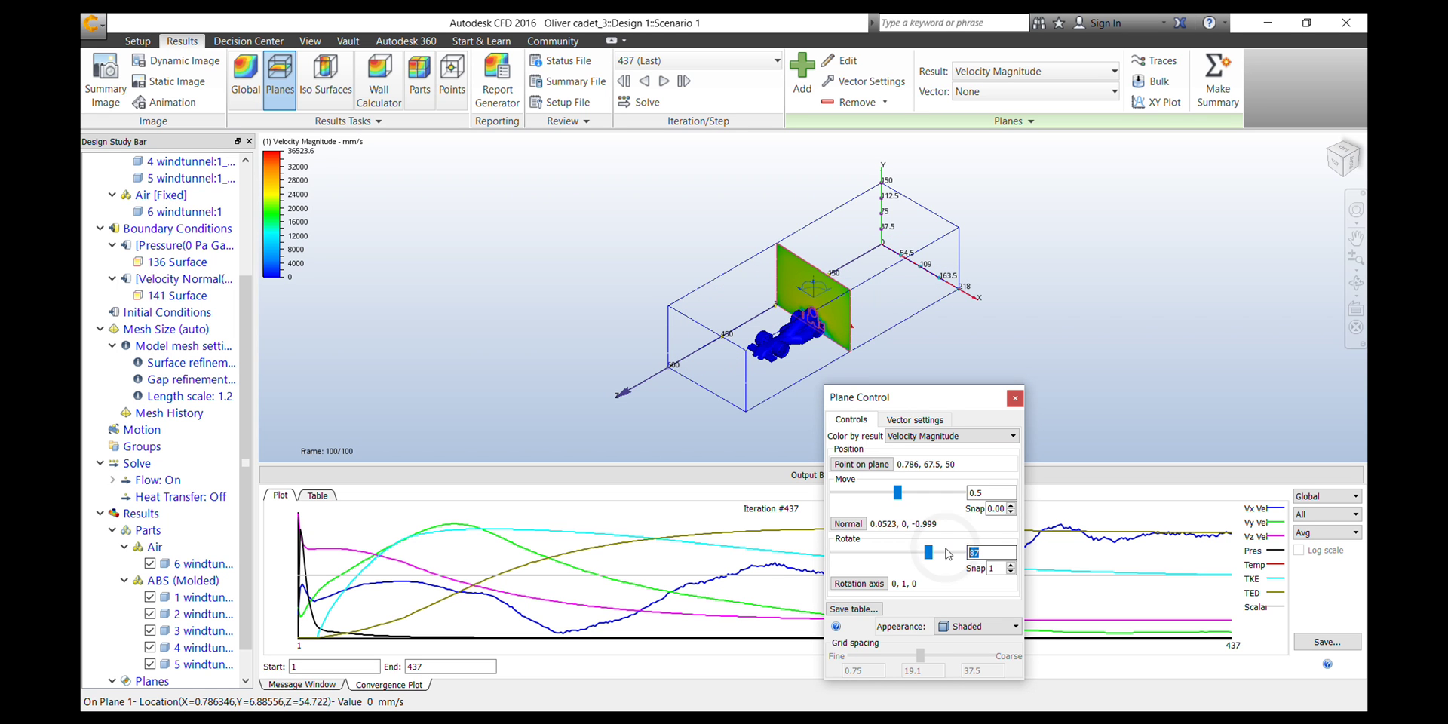
pyautogui.doubleClick(975, 552)
pyautogui.write('90')
pyautogui.press('Return')
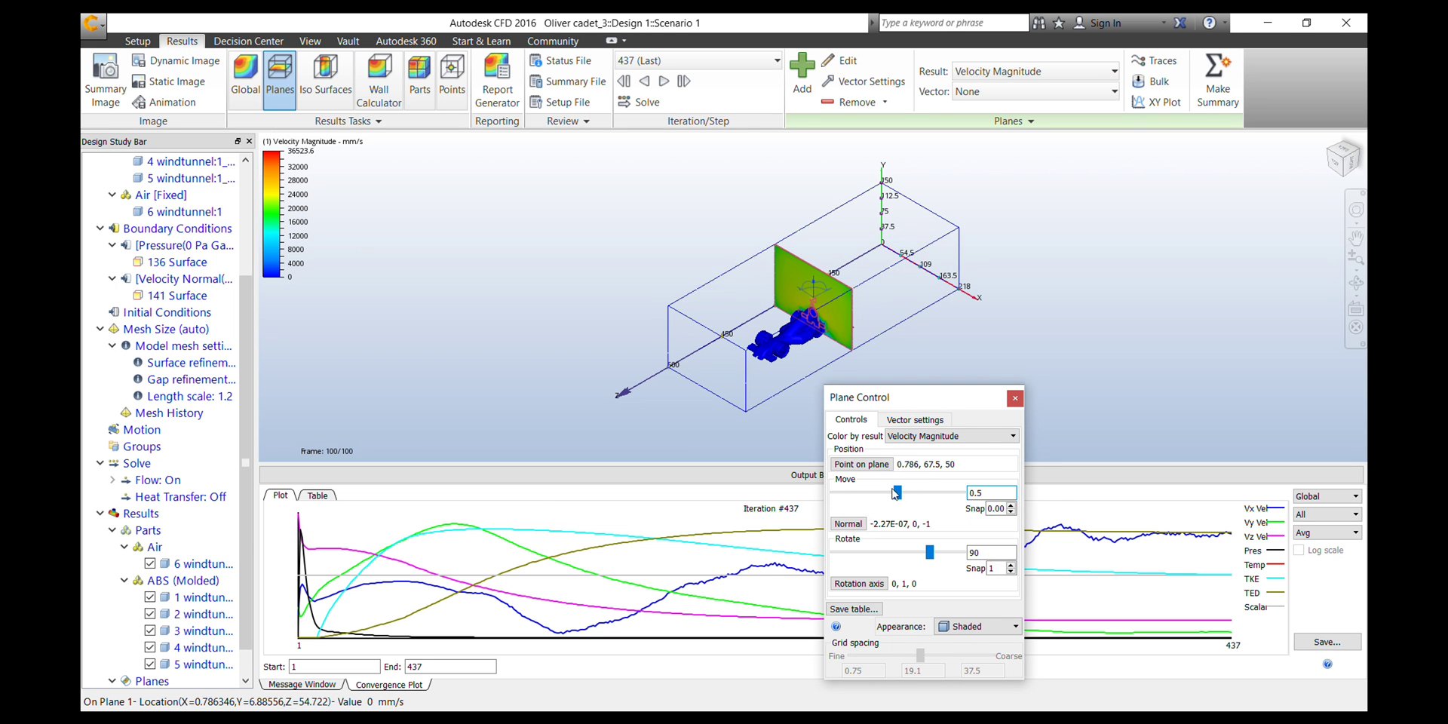
# Move the plane to the tunnel's inlet end at 0.01 and close Plane Control
pyautogui.moveTo(870, 499); pyautogui.dragTo(839, 506)
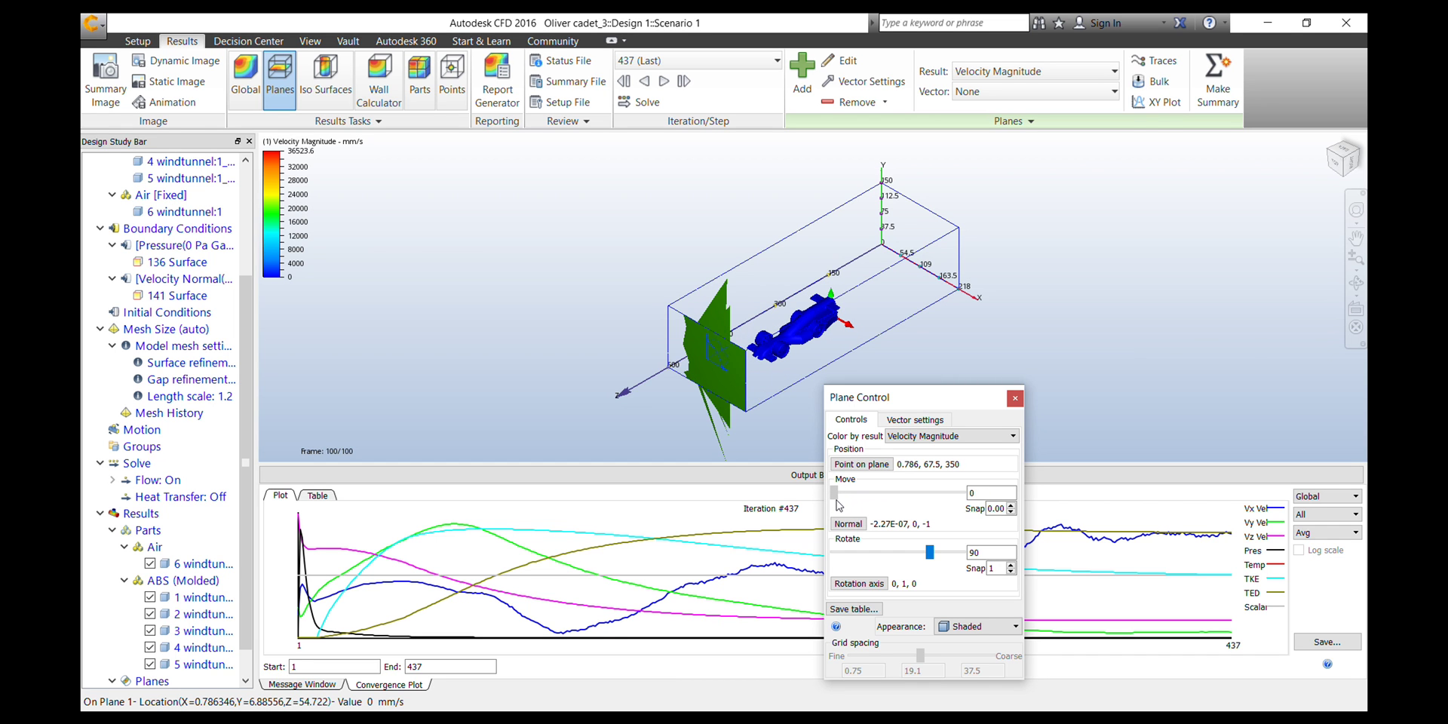
pyautogui.click(840, 500)
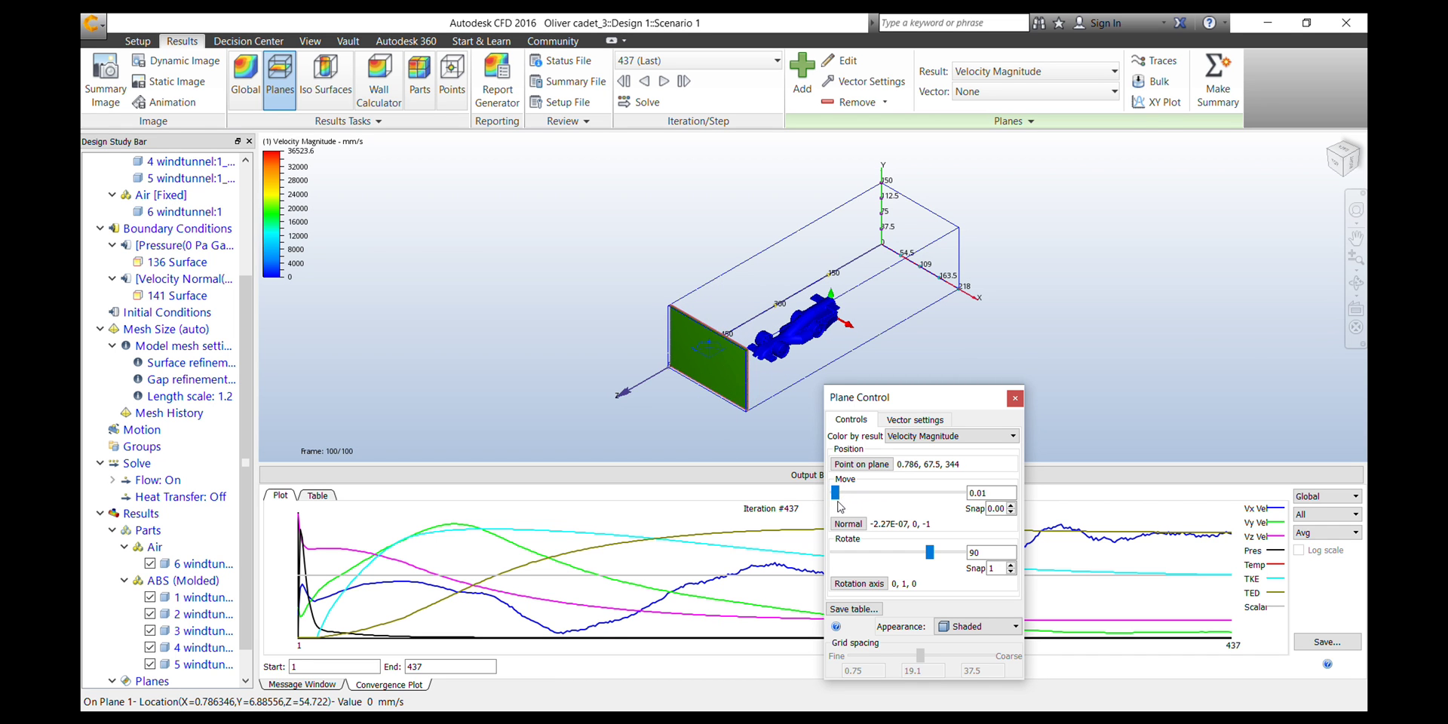
pyautogui.click(1019, 402)
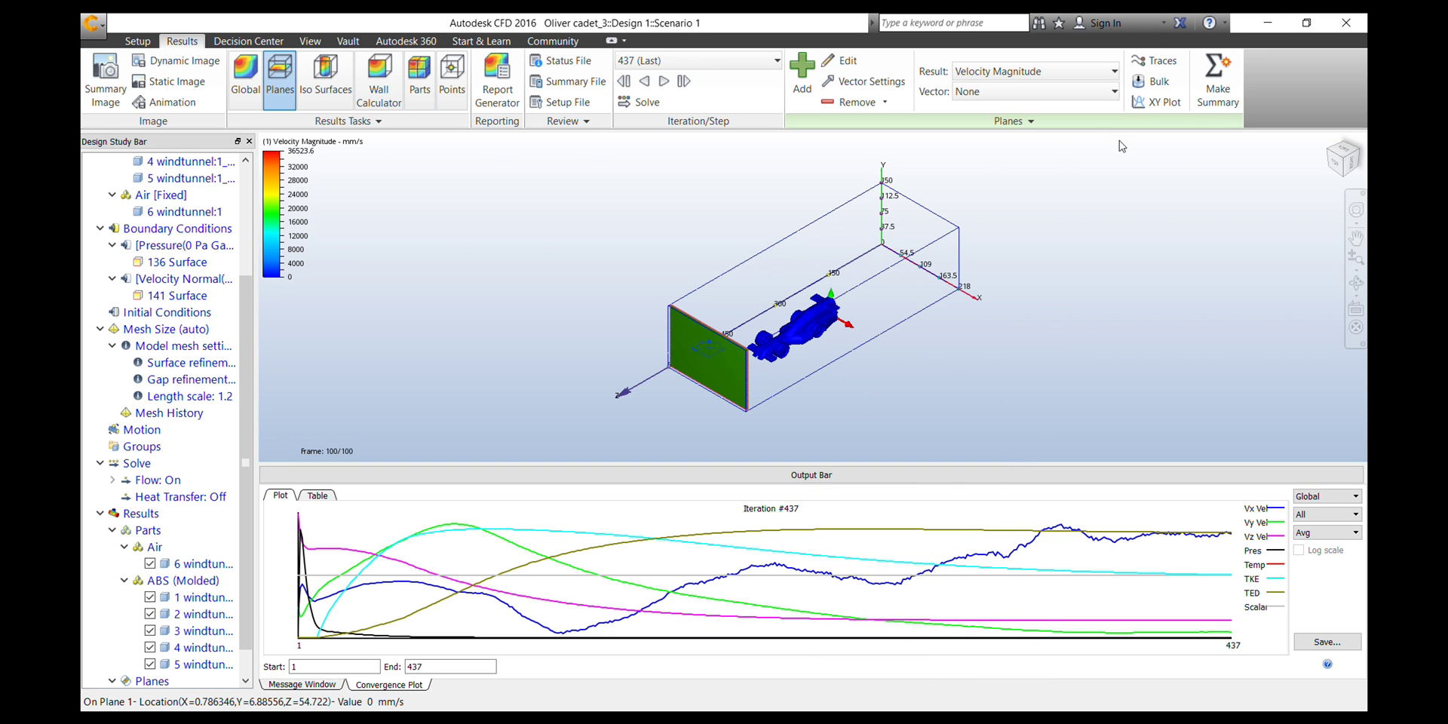
# Set trace seeding to a rectangular grid of 5 rows and 3 columns
pyautogui.click(1159, 66)
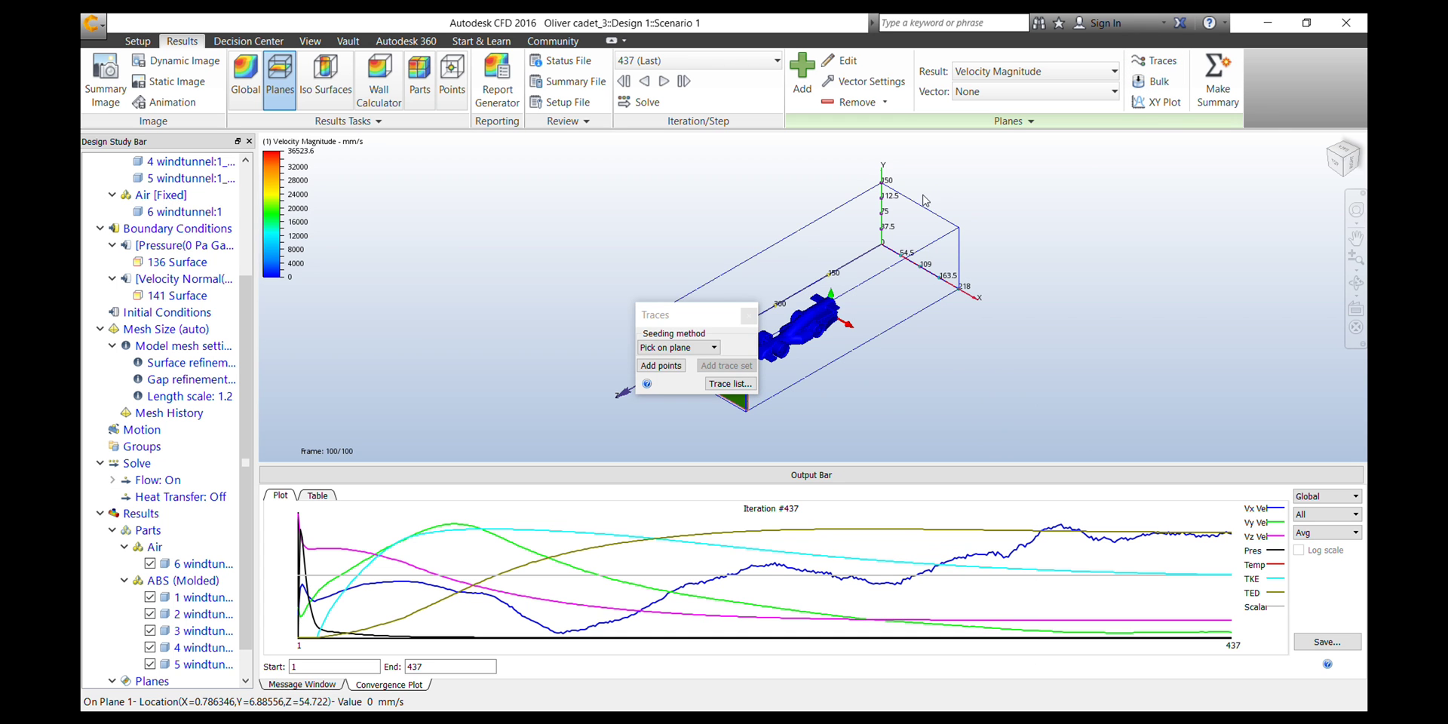
pyautogui.moveTo(694, 315); pyautogui.dragTo(463, 178)
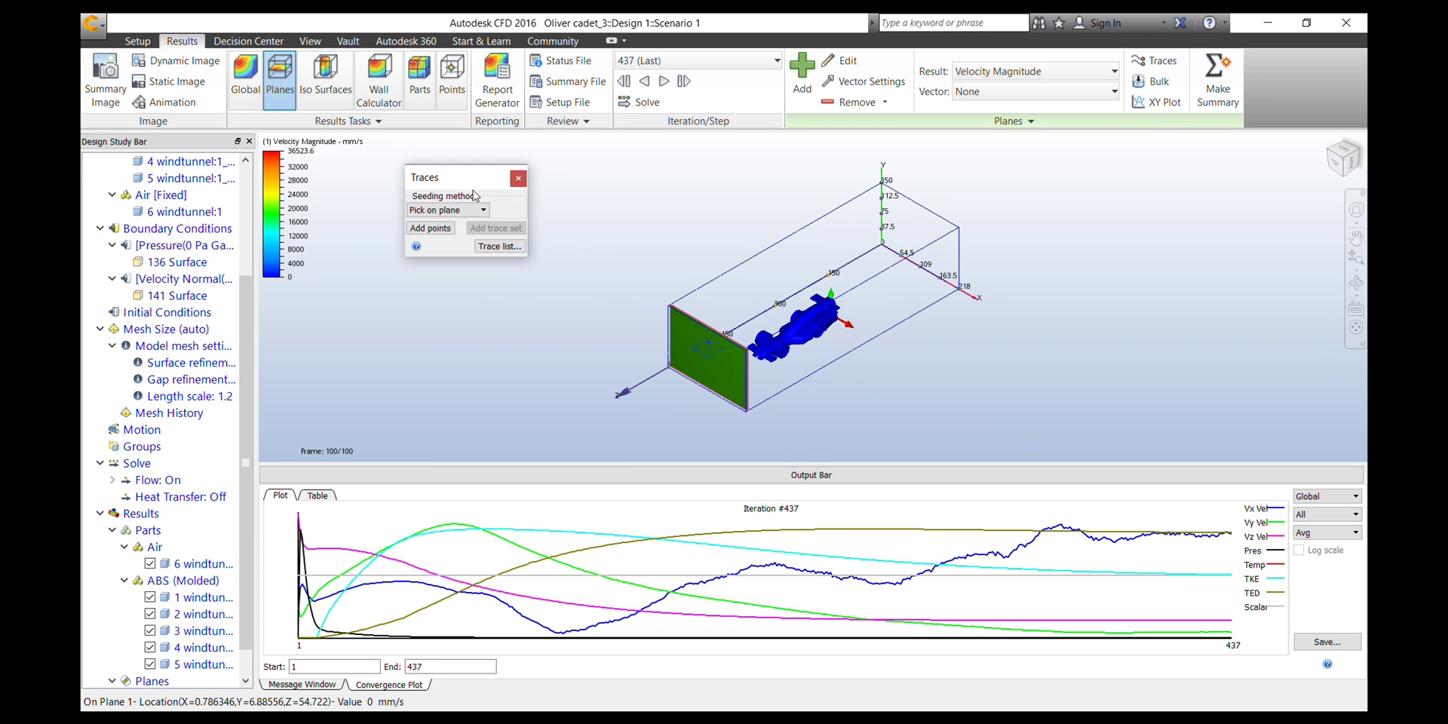
pyautogui.click(485, 210)
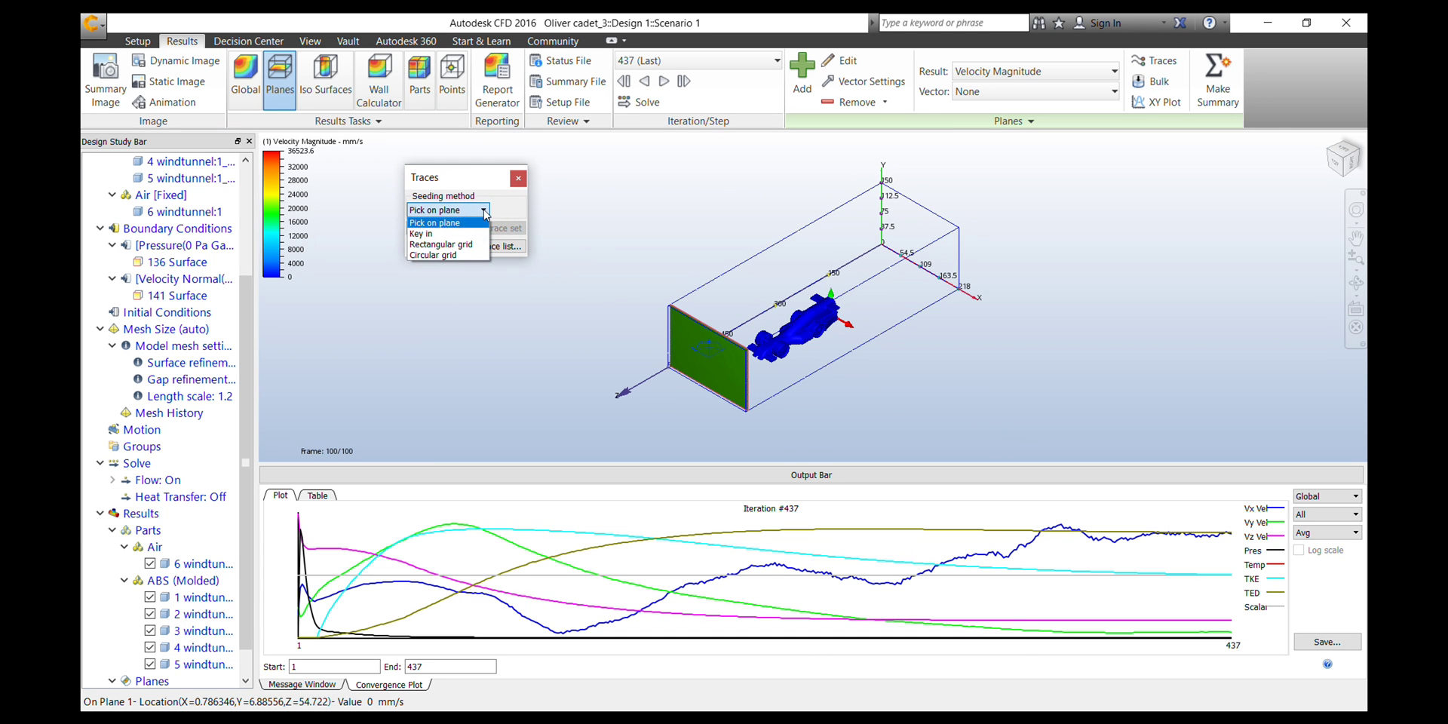
pyautogui.click(459, 249)
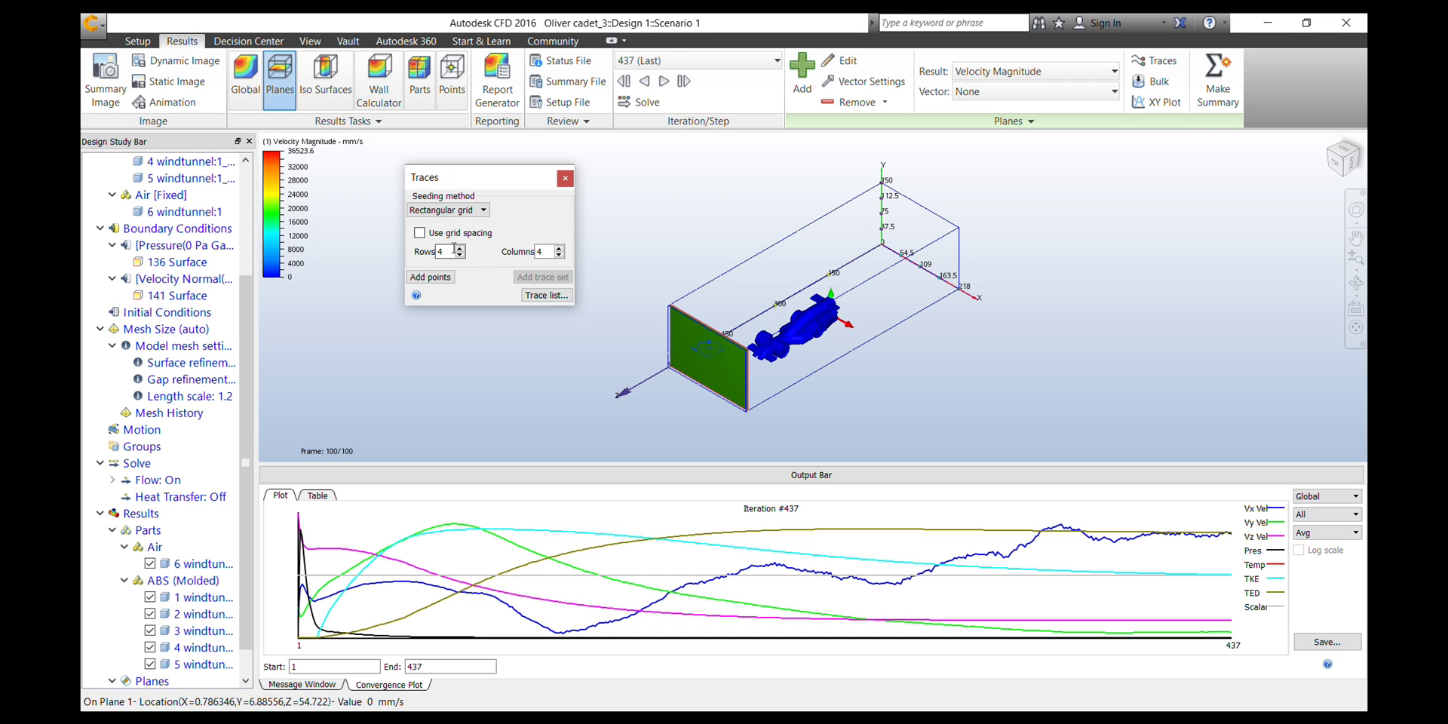
pyautogui.click(460, 249)
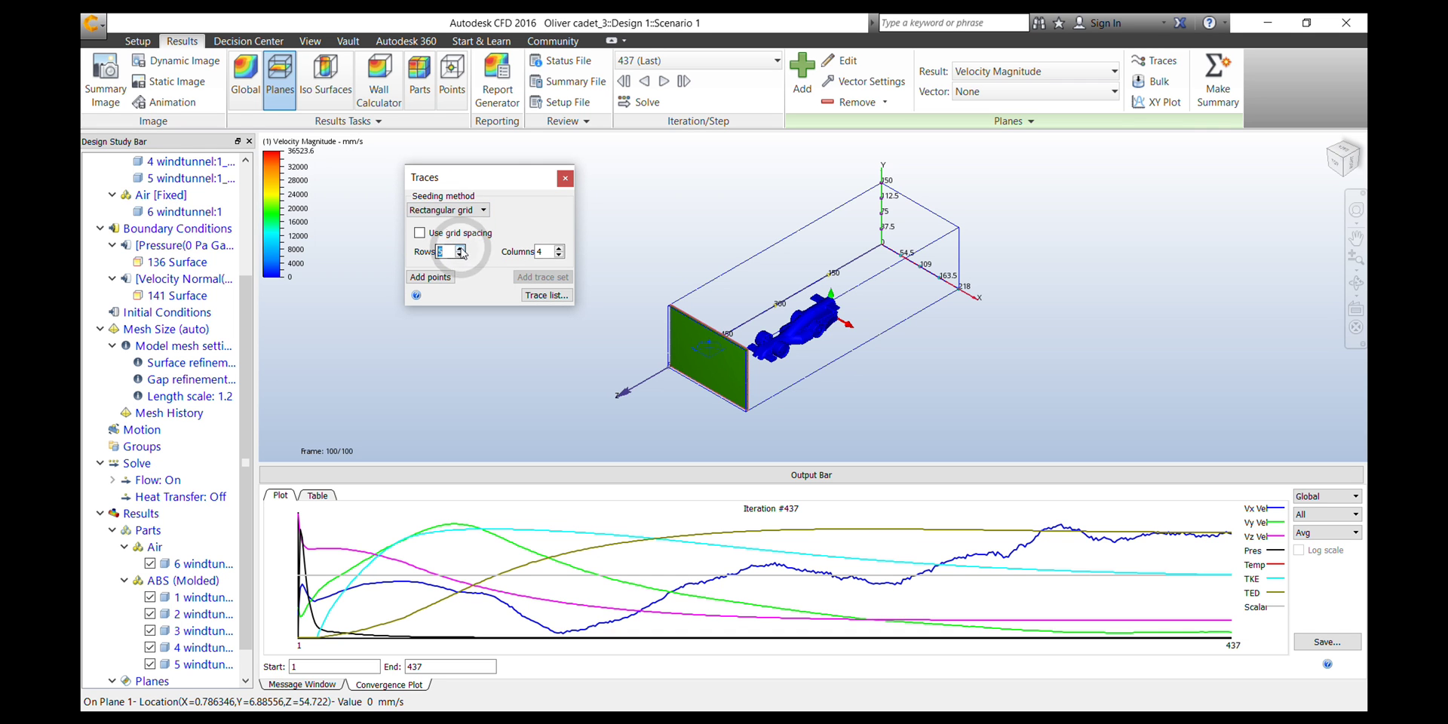
pyautogui.click(560, 255)
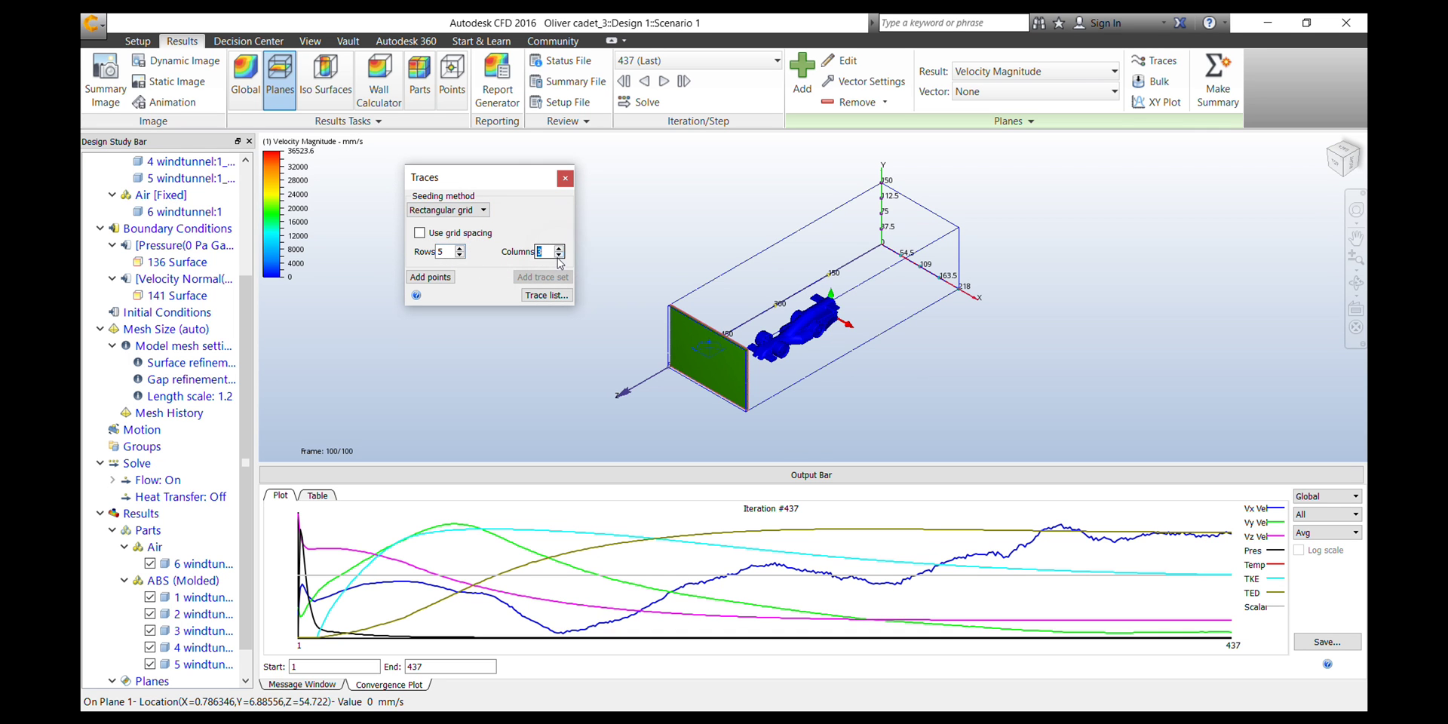
# Place the seed grid across the inlet plane's lower area and create the trace set
pyautogui.click(430, 277)
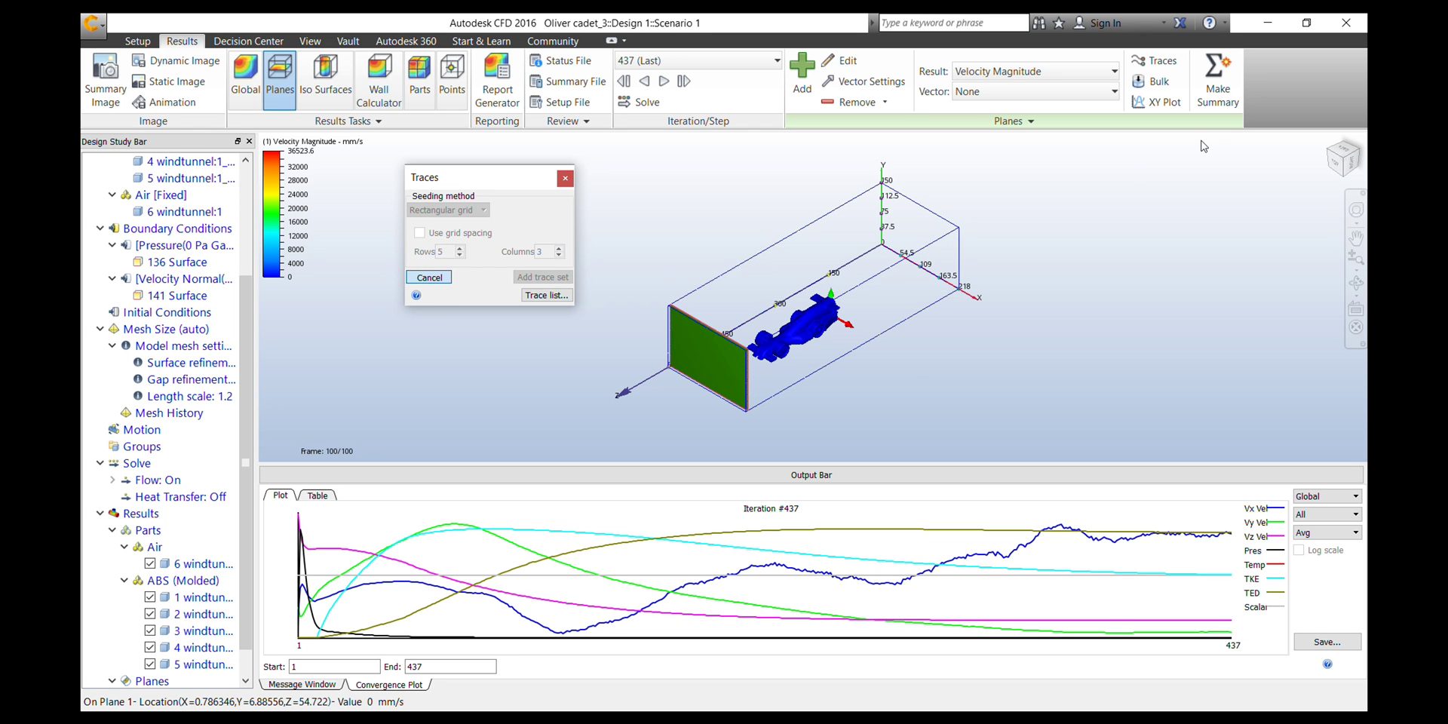
pyautogui.click(1343, 155)
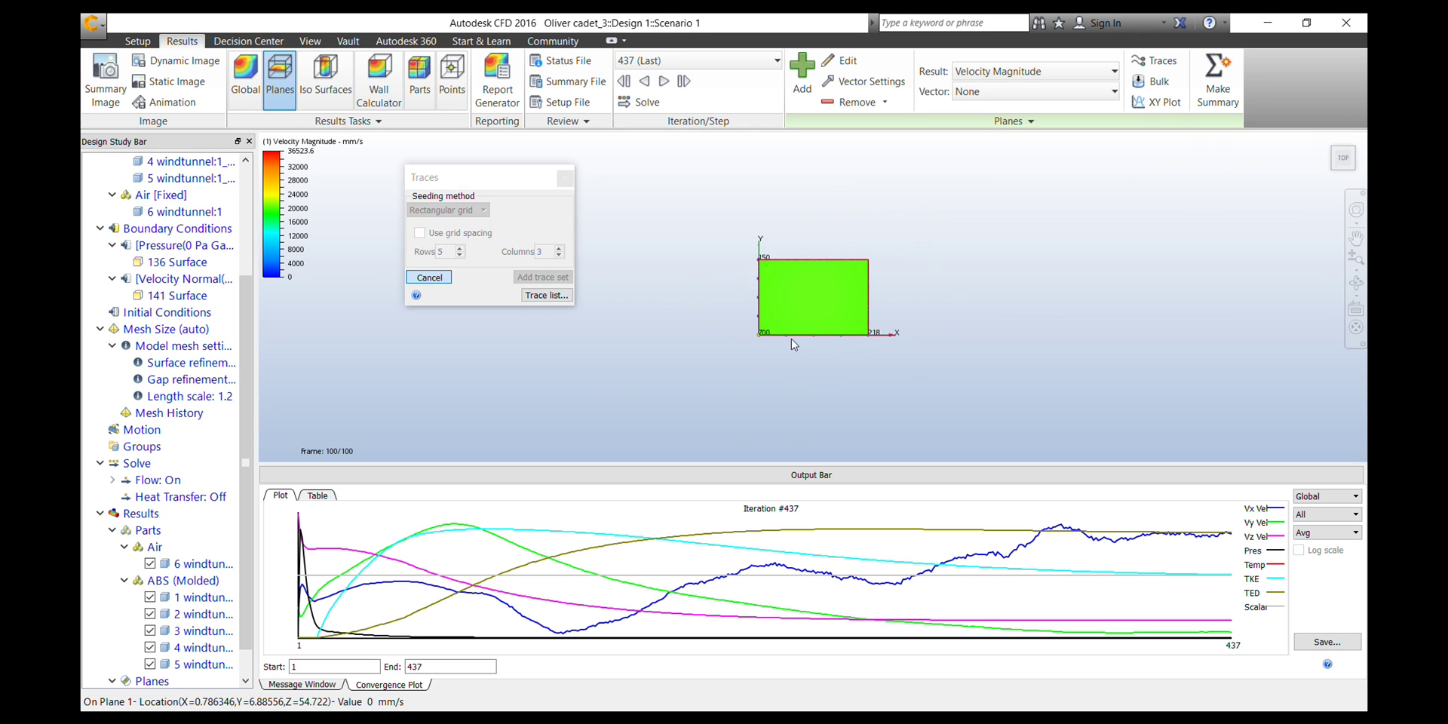
pyautogui.scroll(3, 819, 317)
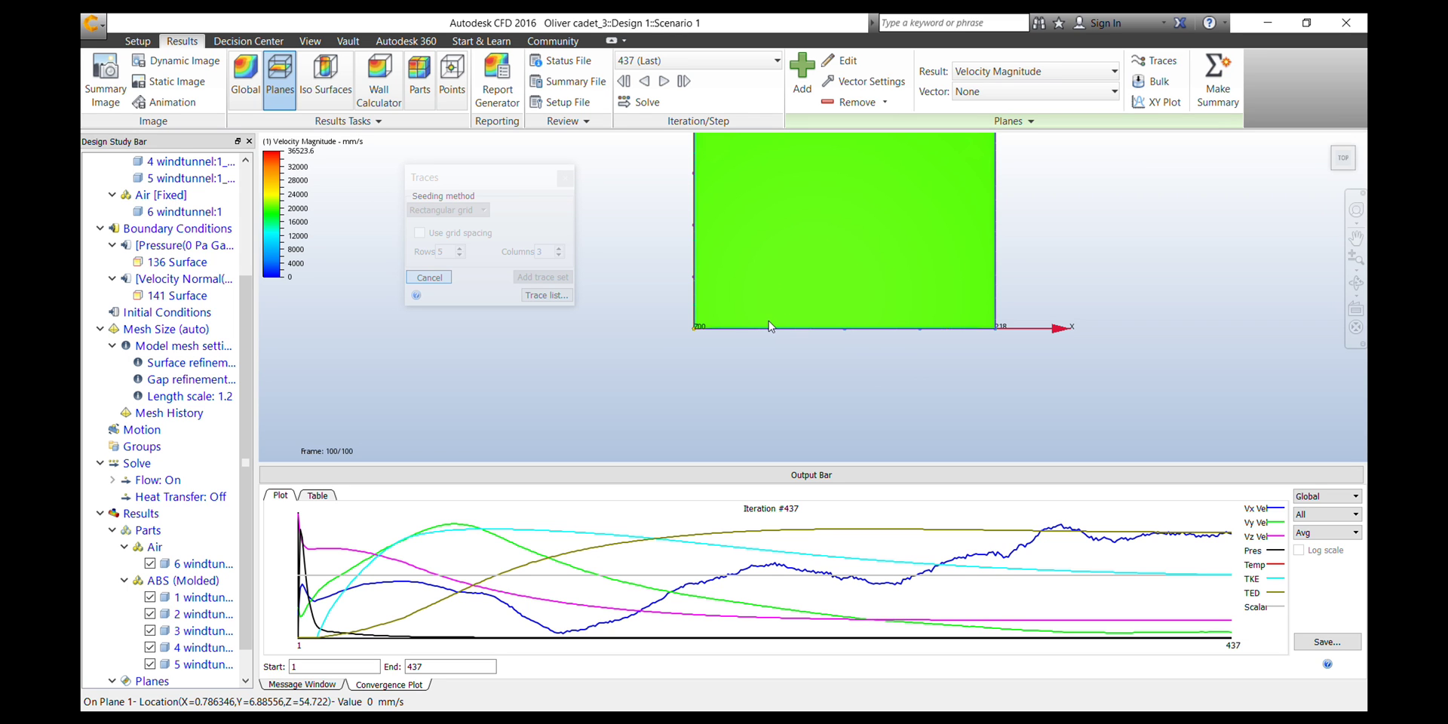
pyautogui.moveTo(768, 323); pyautogui.dragTo(922, 324)
pyautogui.click(917, 285)
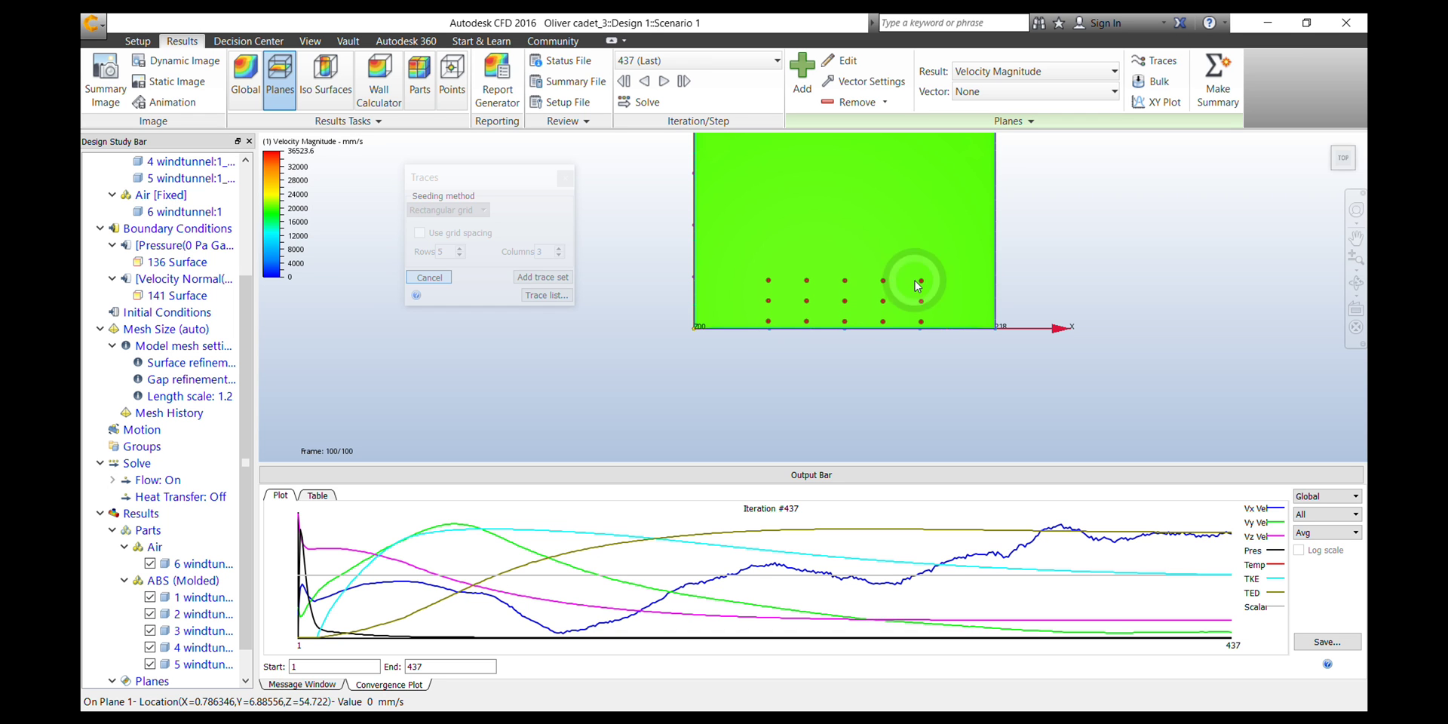
pyautogui.click(543, 278)
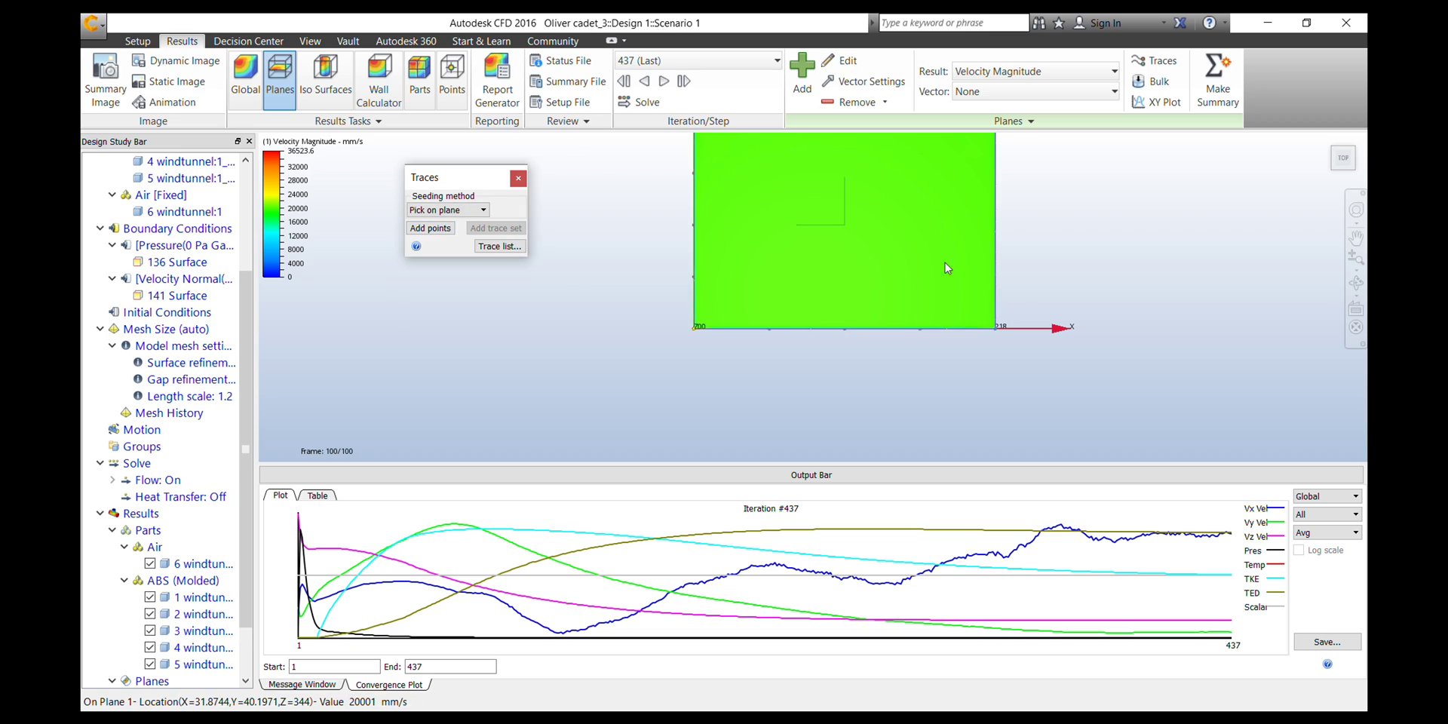
pyautogui.keyDown('shift'); pyautogui.moveTo(1070, 264); pyautogui.dragTo(490, 275, button='middle'); pyautogui.keyUp('shift')
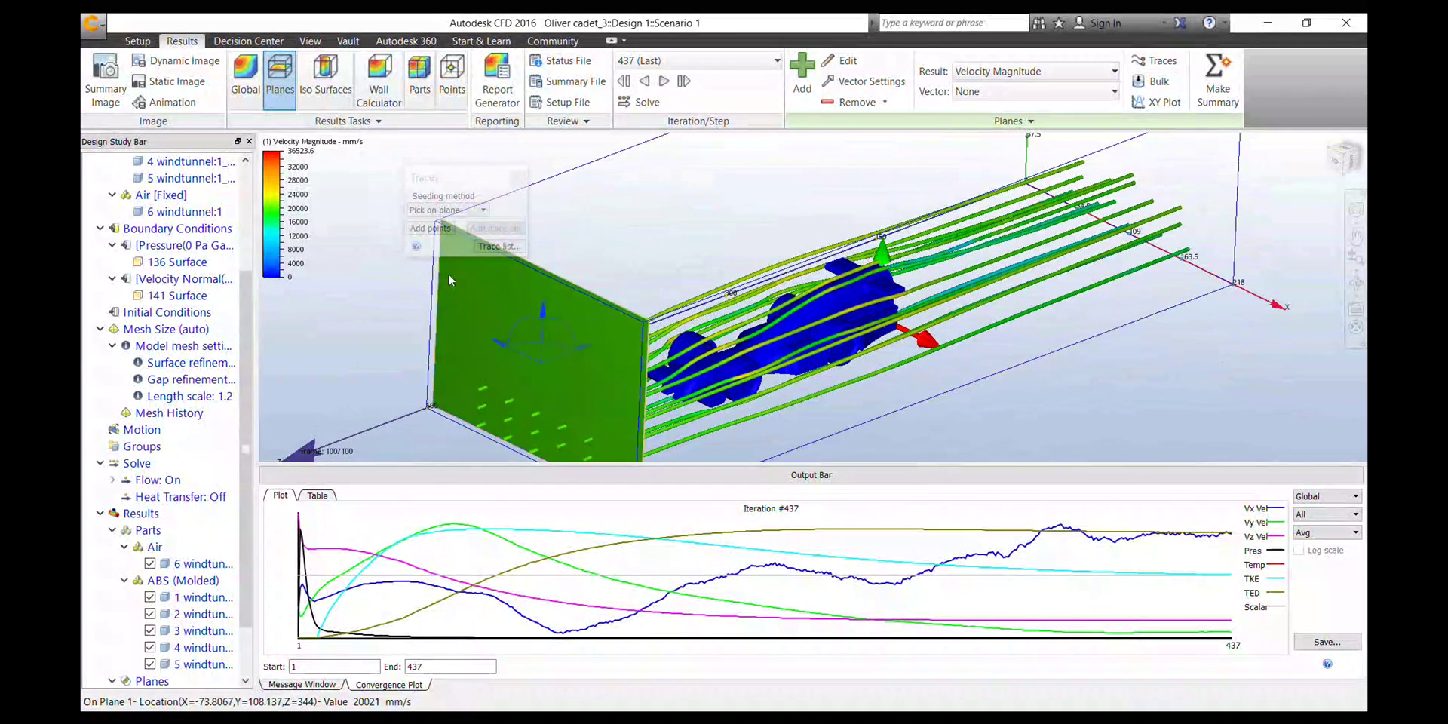
# Show the inlet plane as an outline and list the traces with their residence times
pyautogui.rightClick(498, 276)
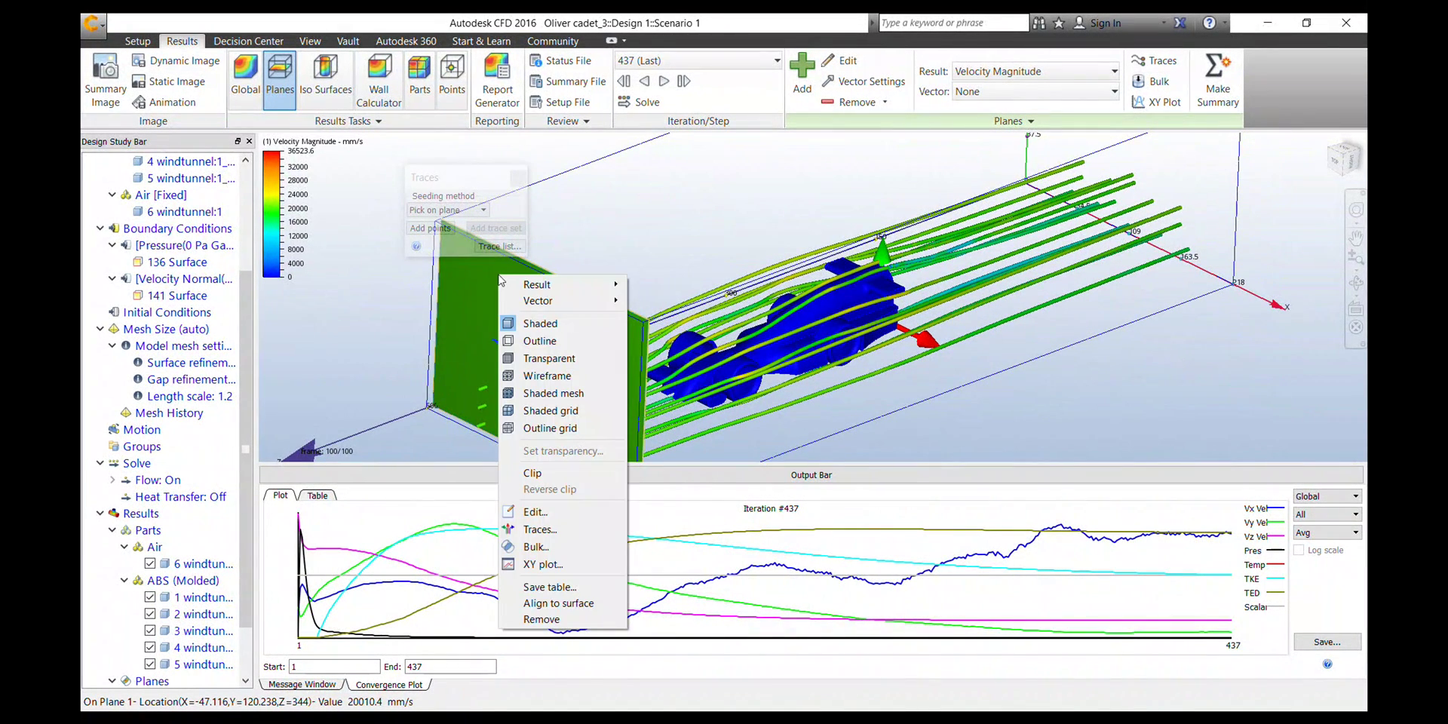
pyautogui.click(534, 342)
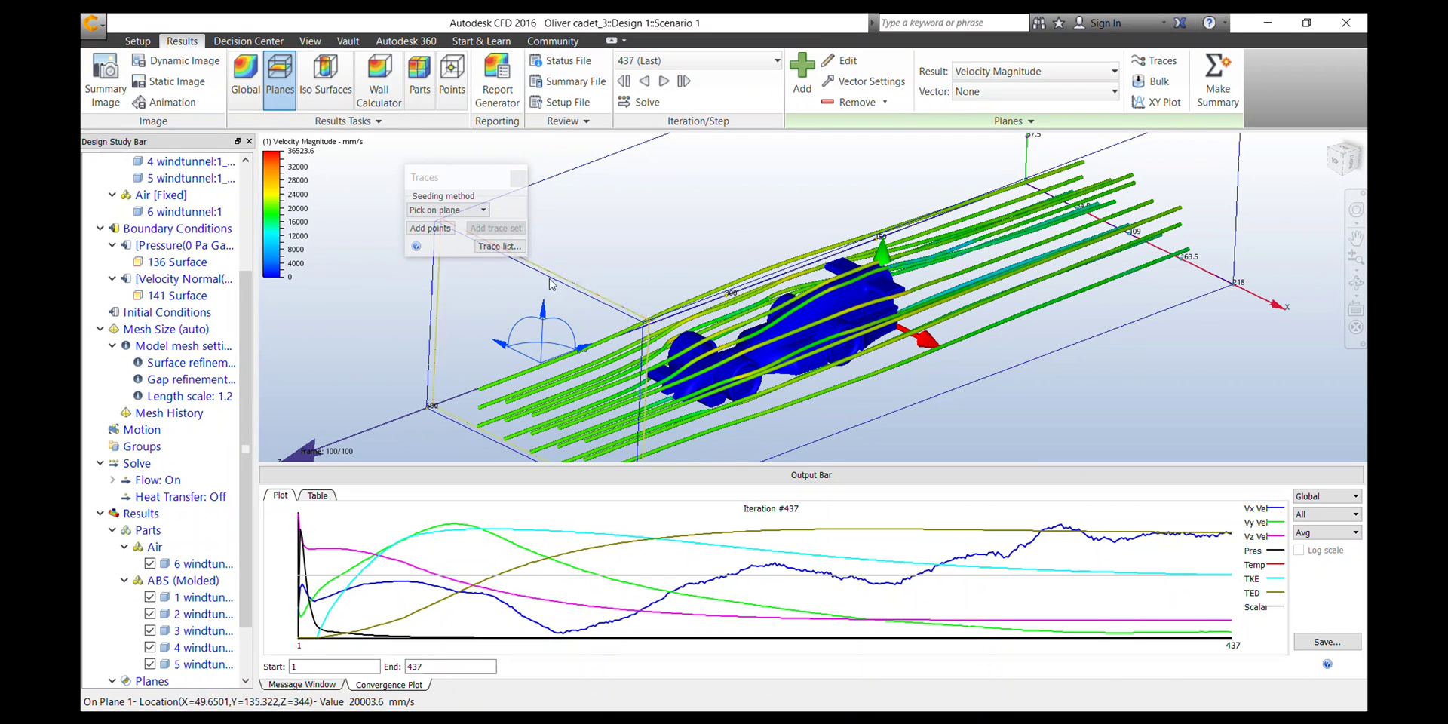
pyautogui.click(471, 180)
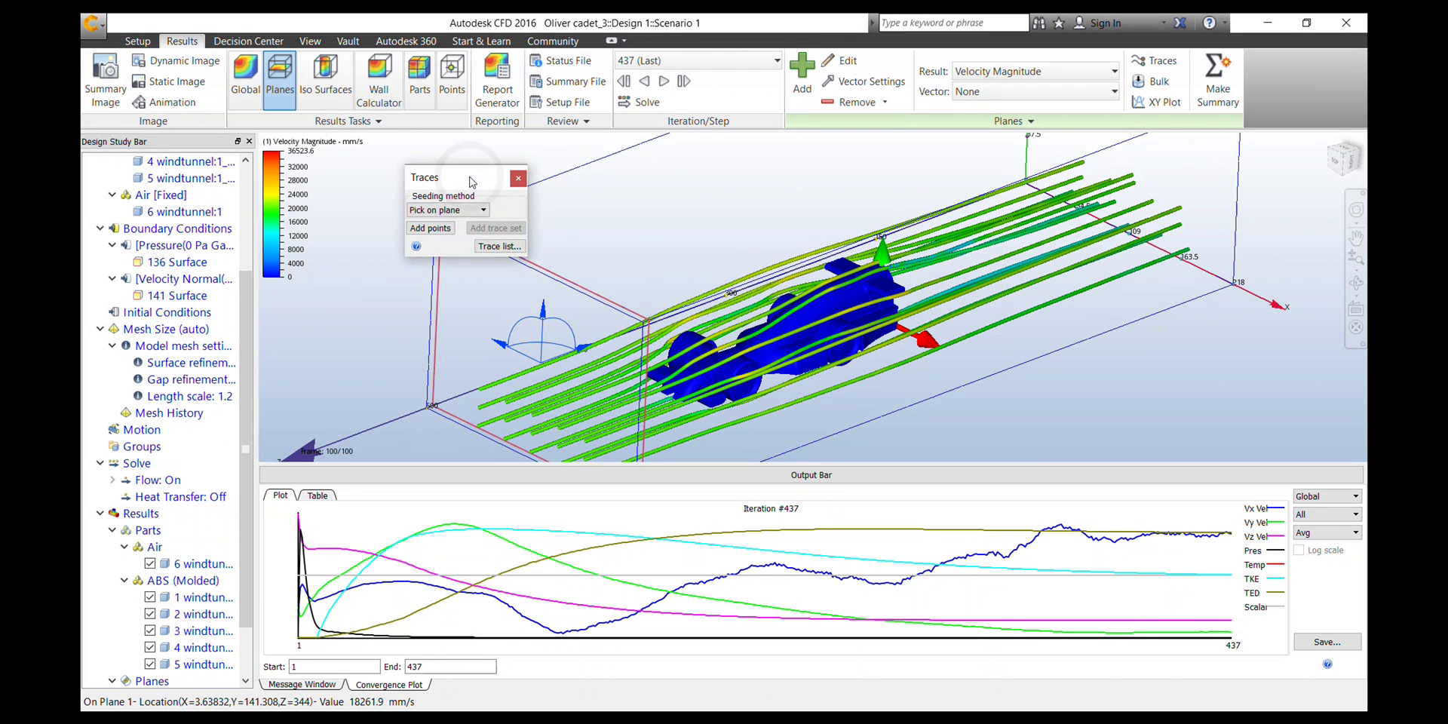
pyautogui.click(498, 246)
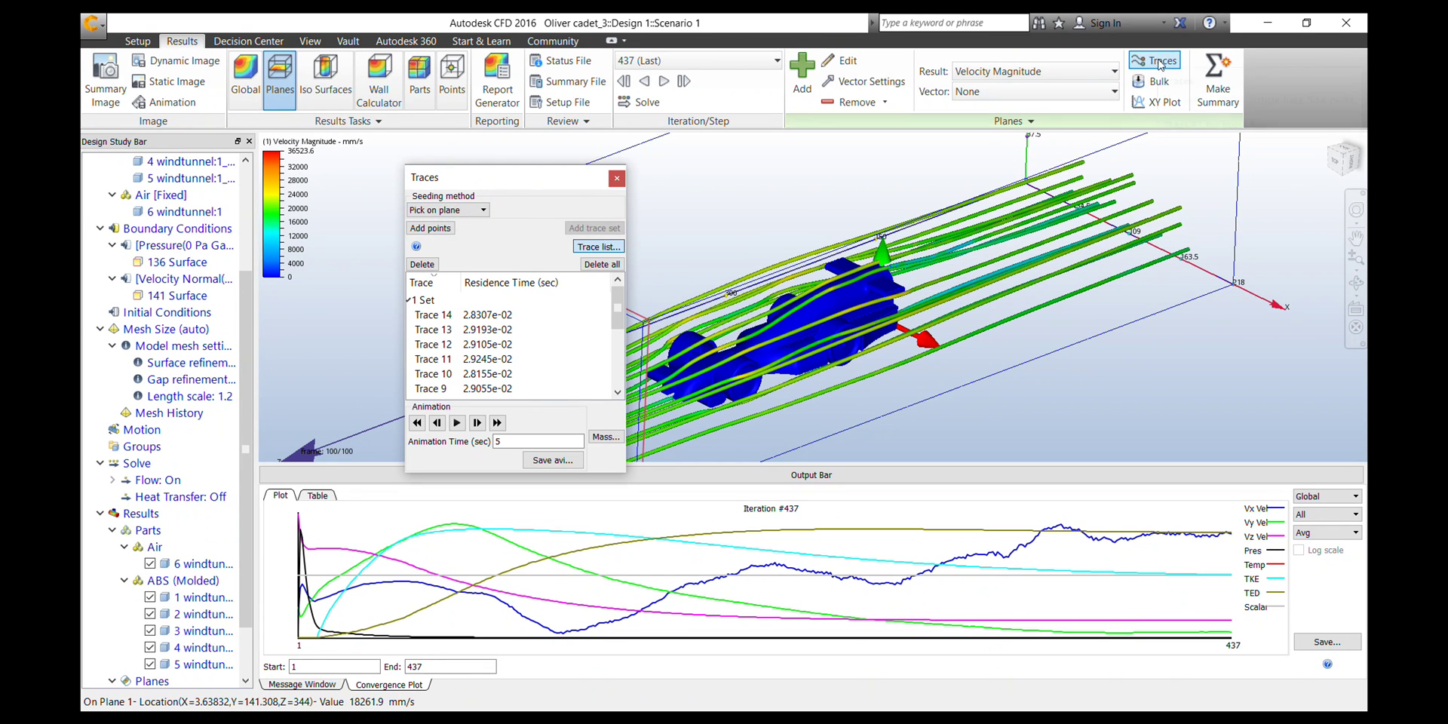
# Reduce the trace set's width to 10 in Trace Properties, keeping Cylinders appearance
pyautogui.click(475, 301)
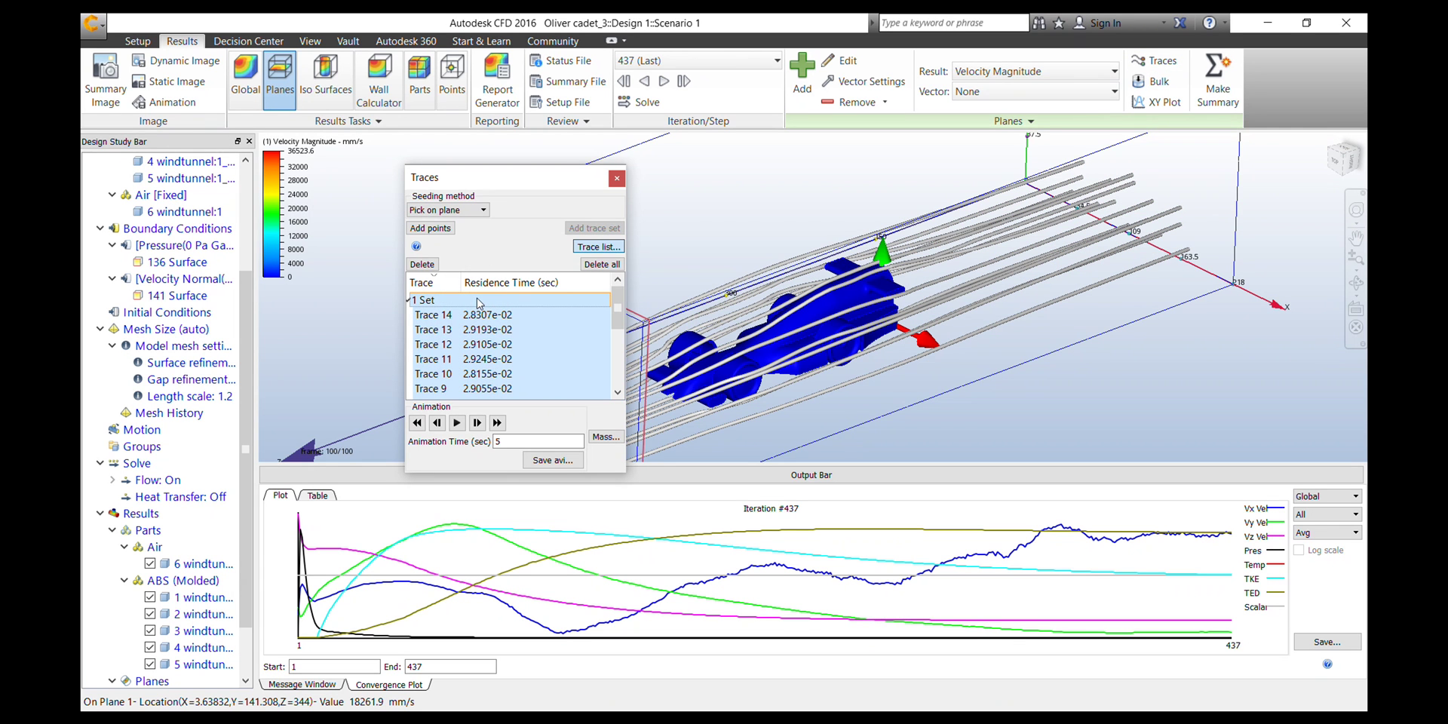
pyautogui.rightClick(476, 297)
pyautogui.click(528, 285)
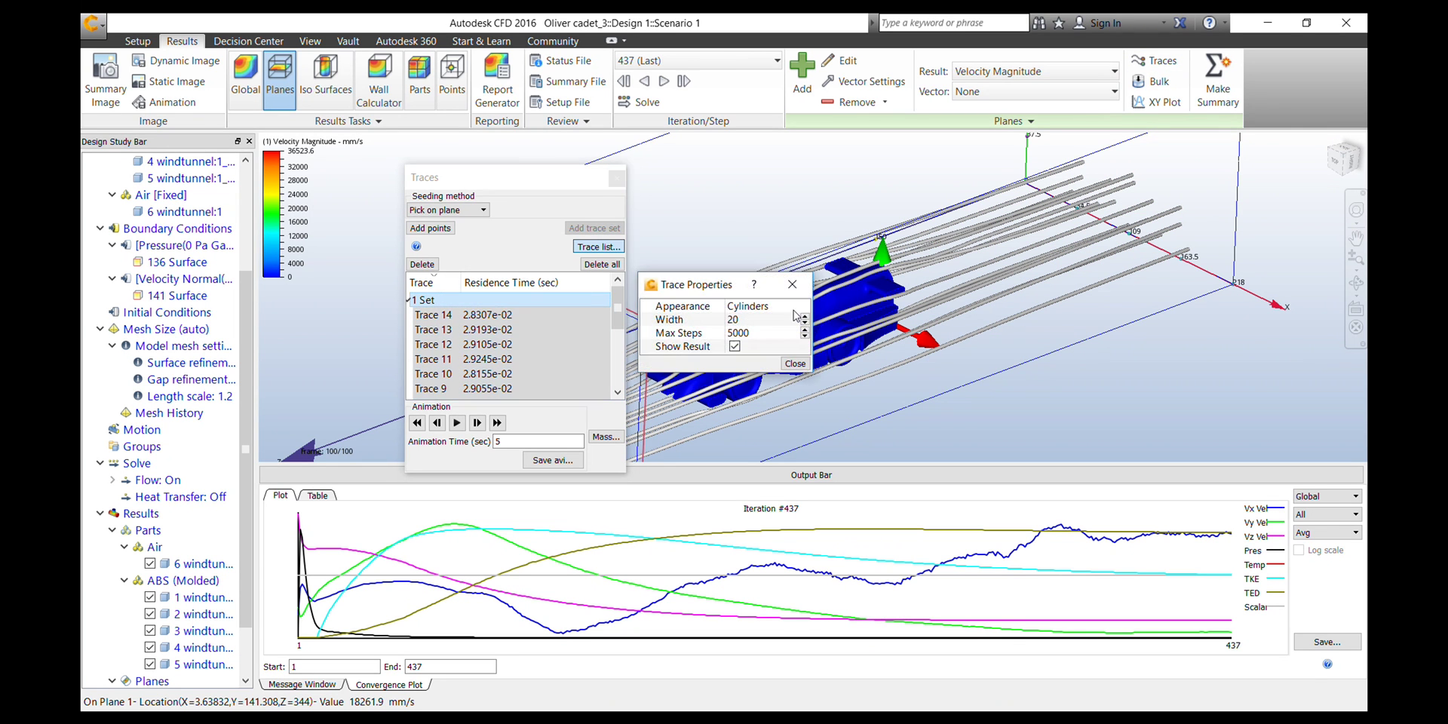
pyautogui.click(806, 327)
pyautogui.click(805, 327)
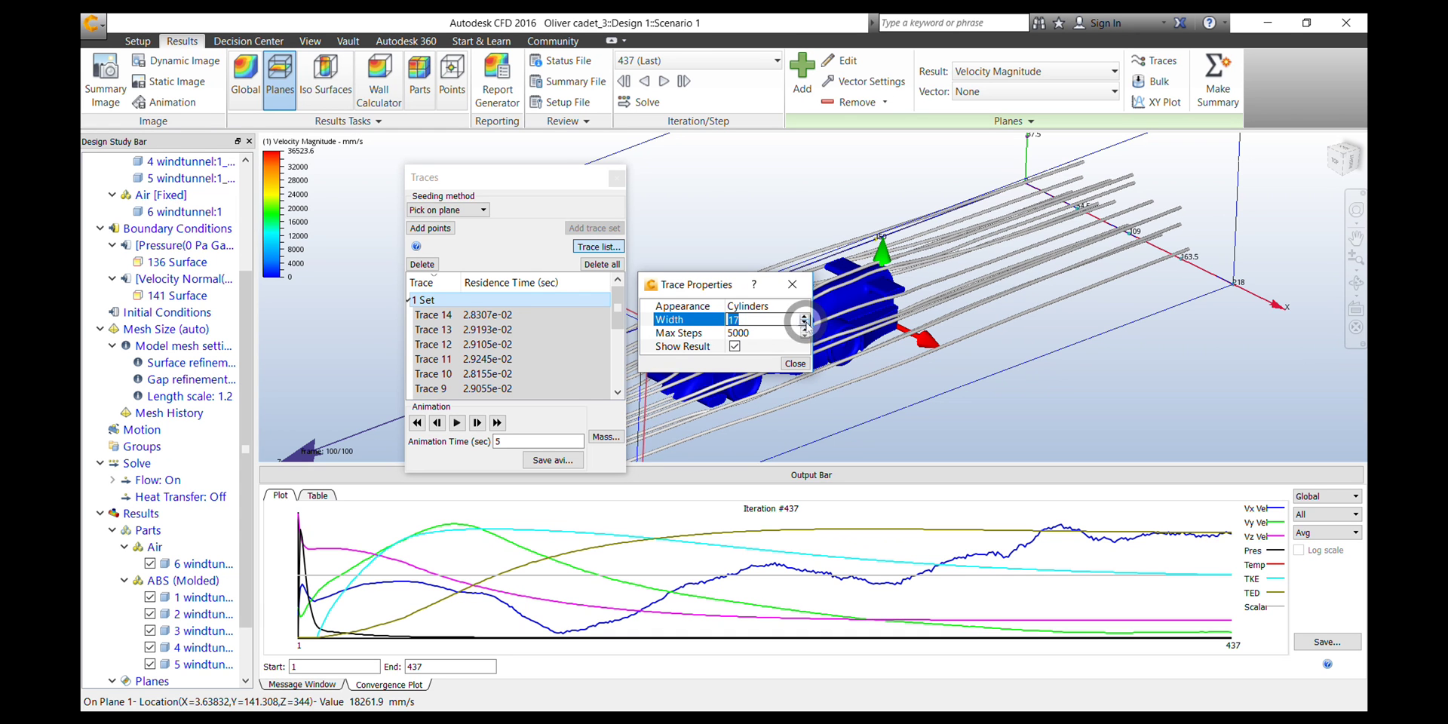
pyautogui.click(805, 327)
pyautogui.click(806, 327)
pyautogui.click(806, 325)
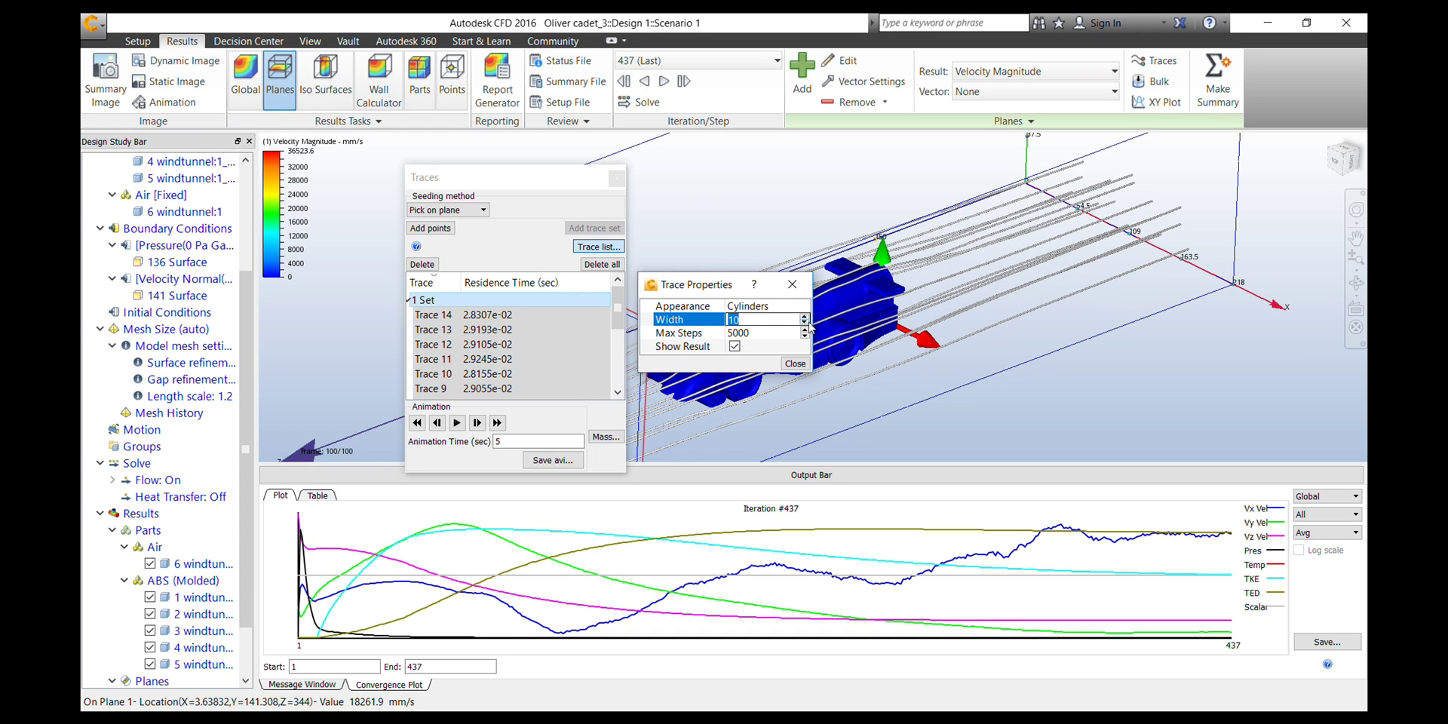
pyautogui.click(776, 308)
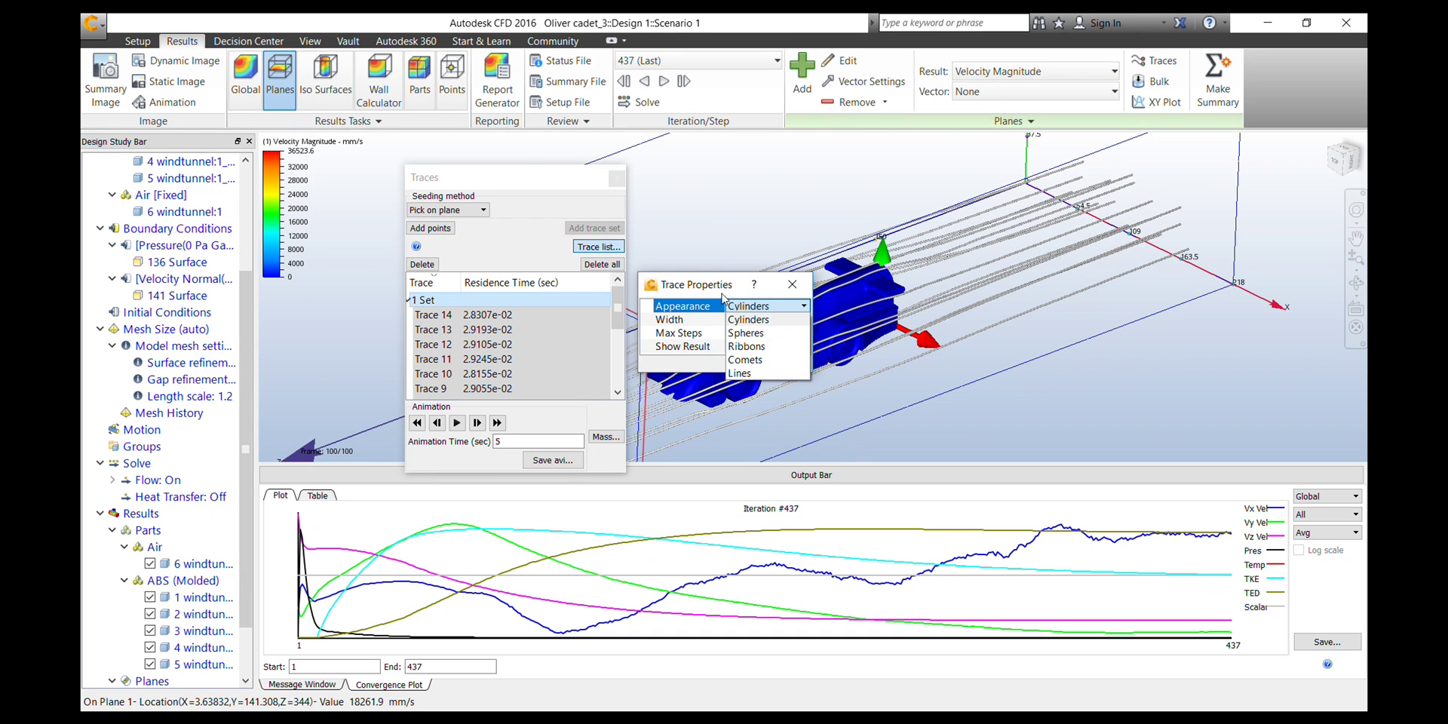
pyautogui.click(720, 294)
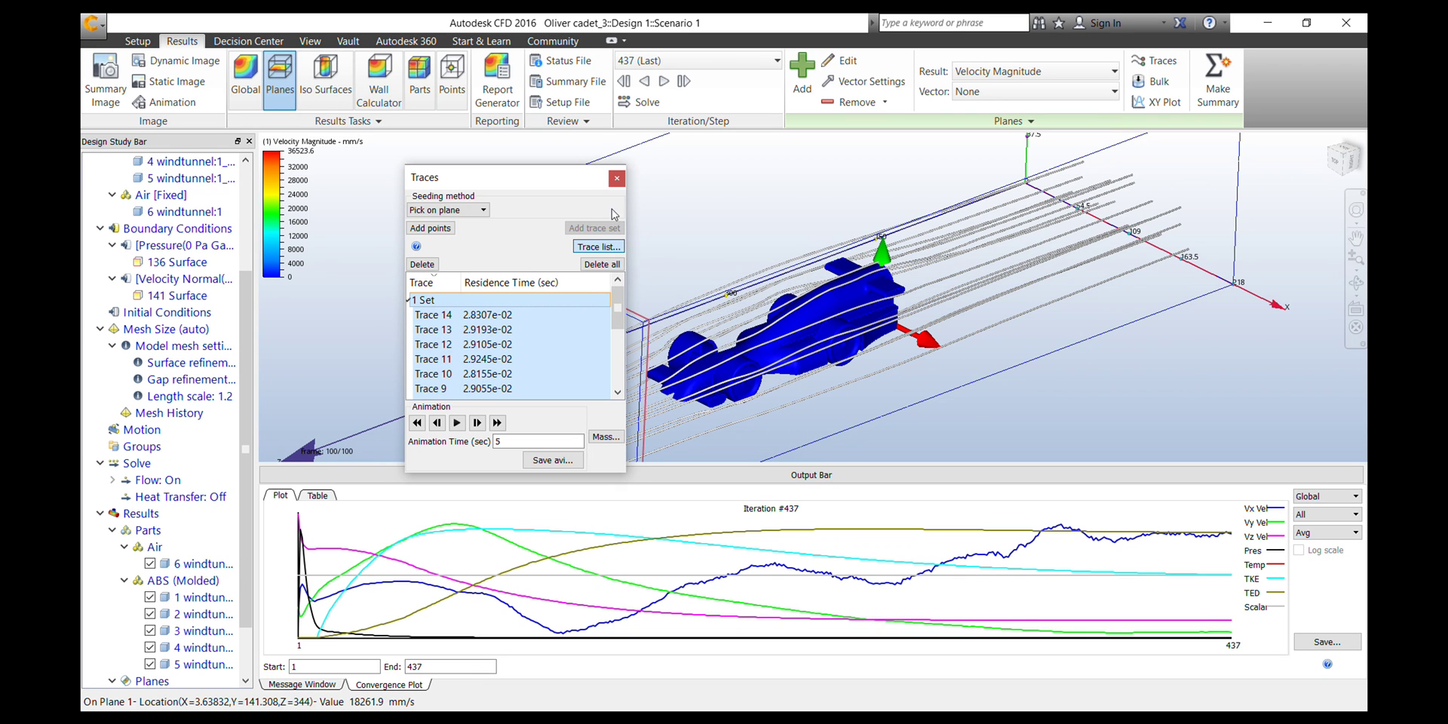
pyautogui.moveTo(564, 179); pyautogui.dragTo(511, 145)
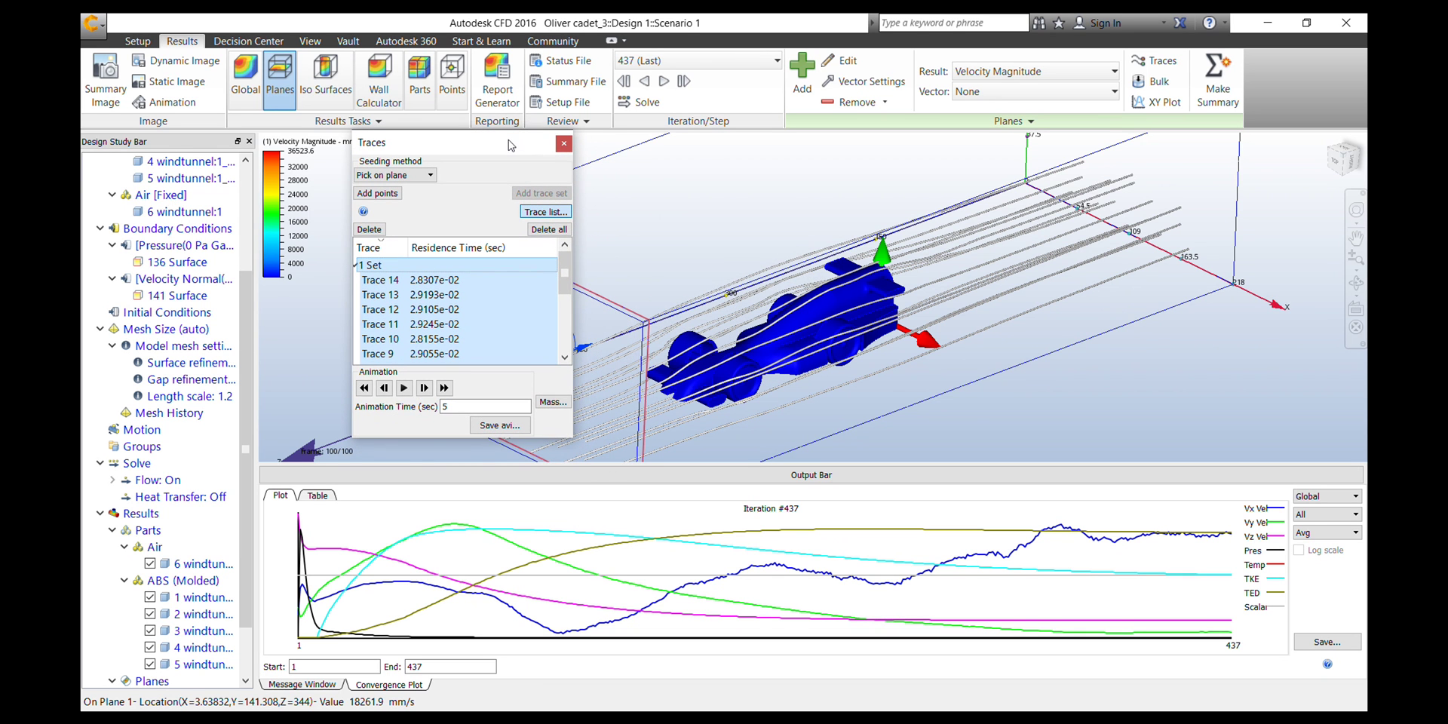
# Play the trace animation to frame 100/100 and close the Traces window
pyautogui.click(403, 387)
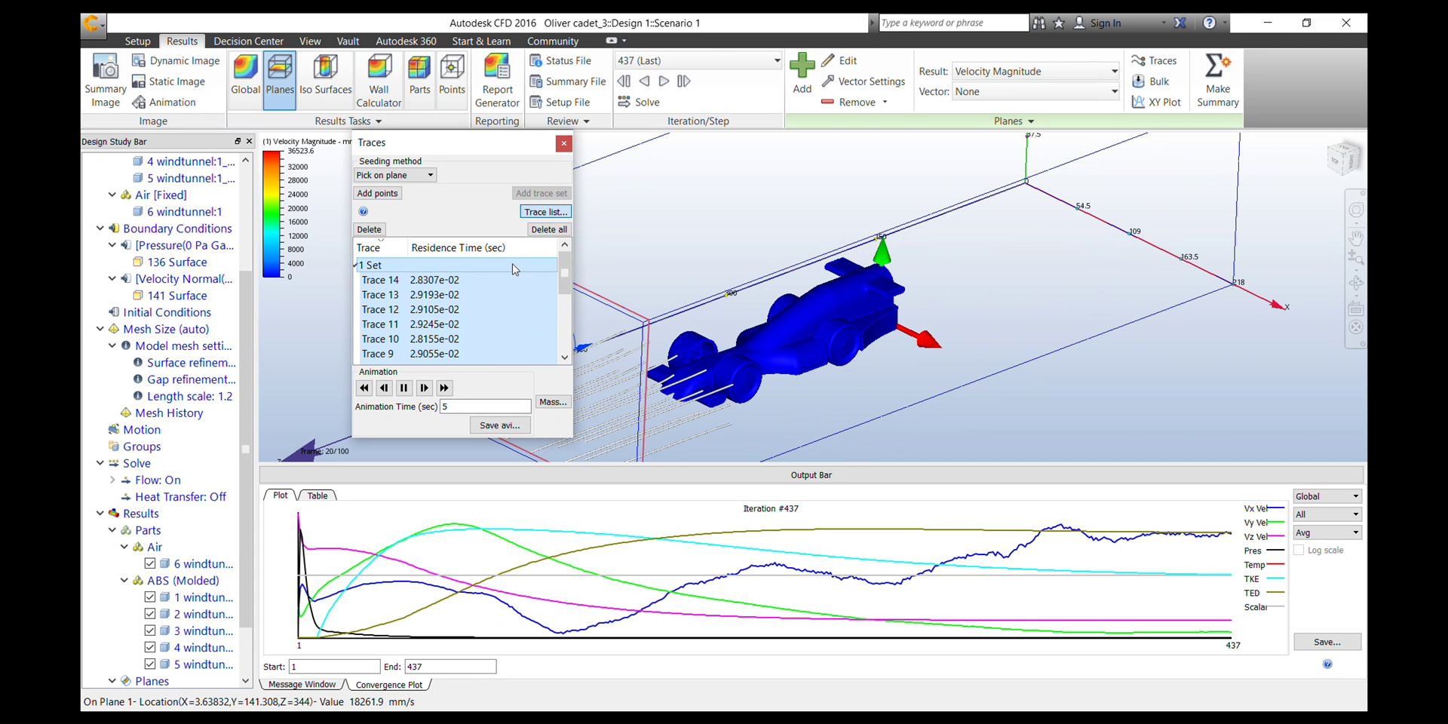
pyautogui.click(445, 388)
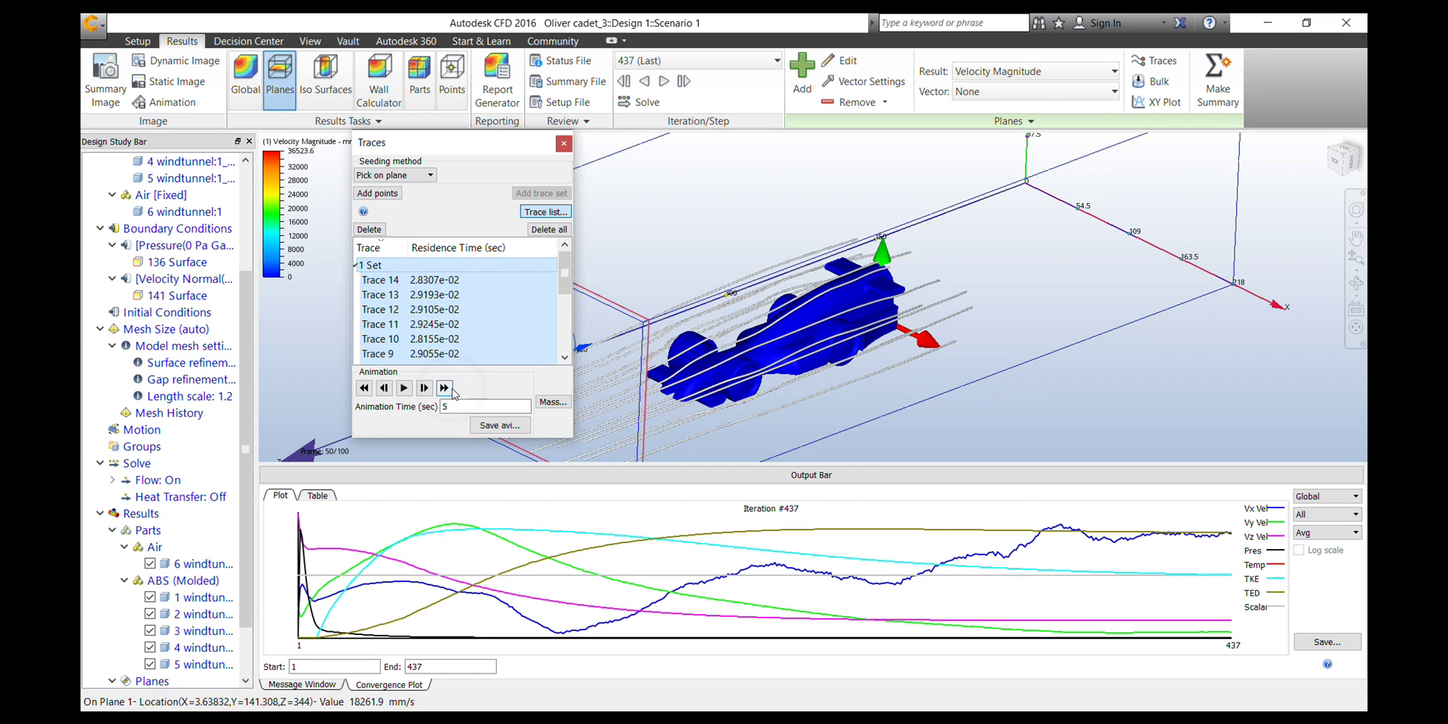
pyautogui.click(564, 143)
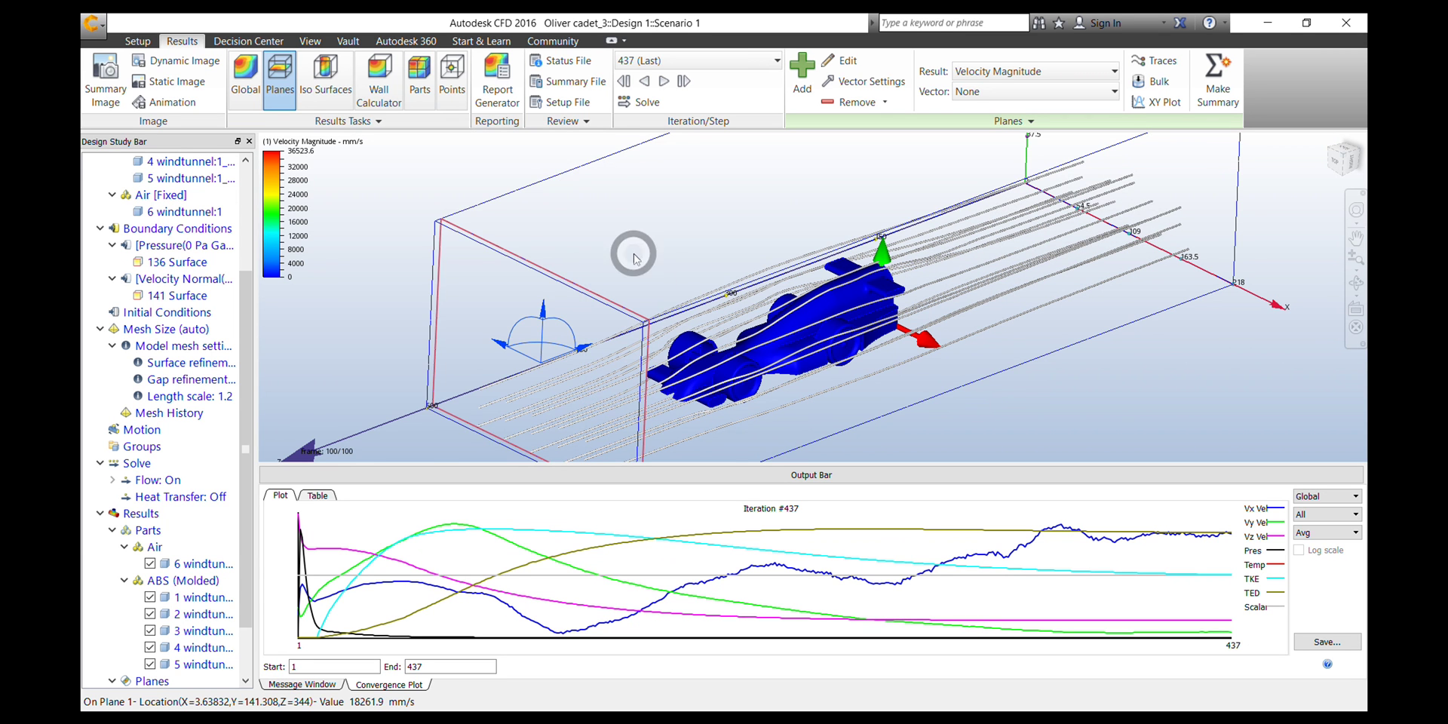
pyautogui.keyDown('shift'); pyautogui.moveTo(603, 264); pyautogui.dragTo(653, 299, button='middle'); pyautogui.keyUp('shift')
# Open the Wall Calculator with all surfaces selected, orbiting to verify the selection
pyautogui.scroll(-2, 654, 362)
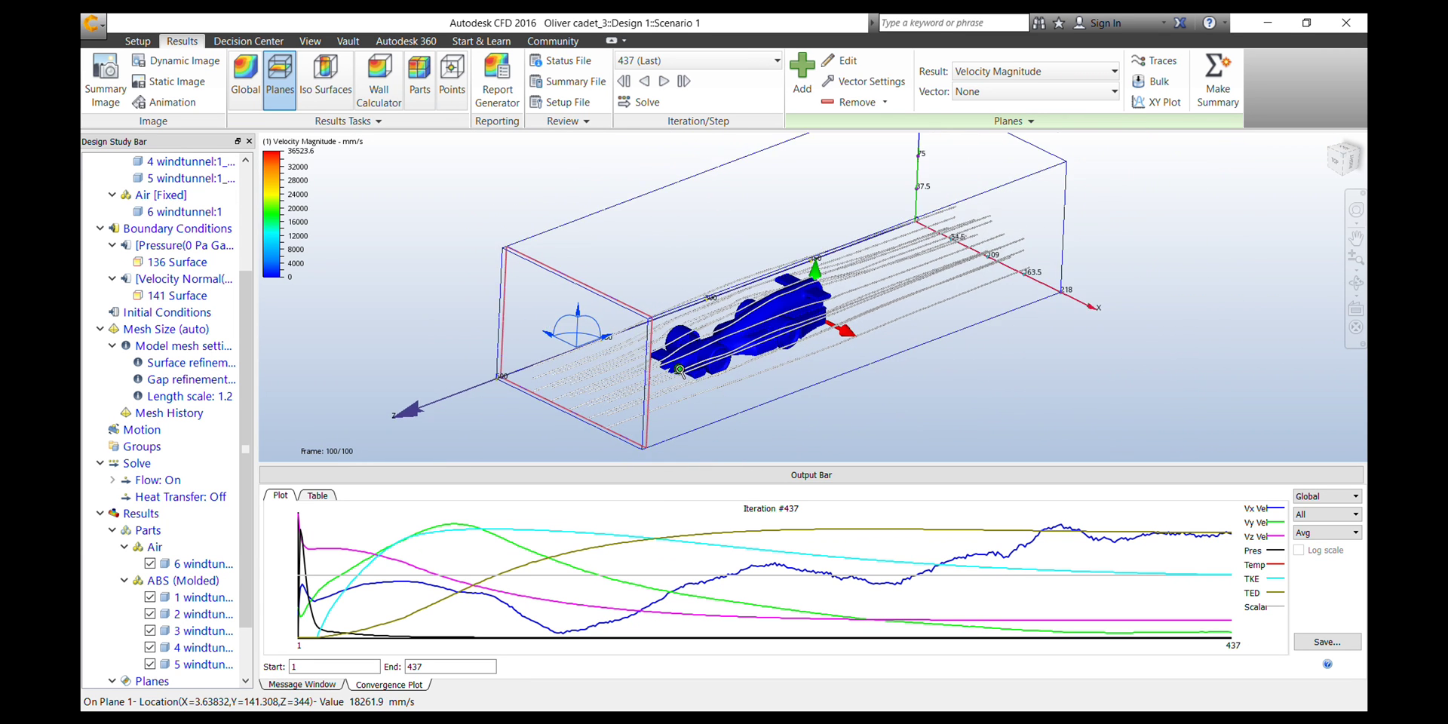
pyautogui.moveTo(664, 373); pyautogui.dragTo(720, 352, button='middle')
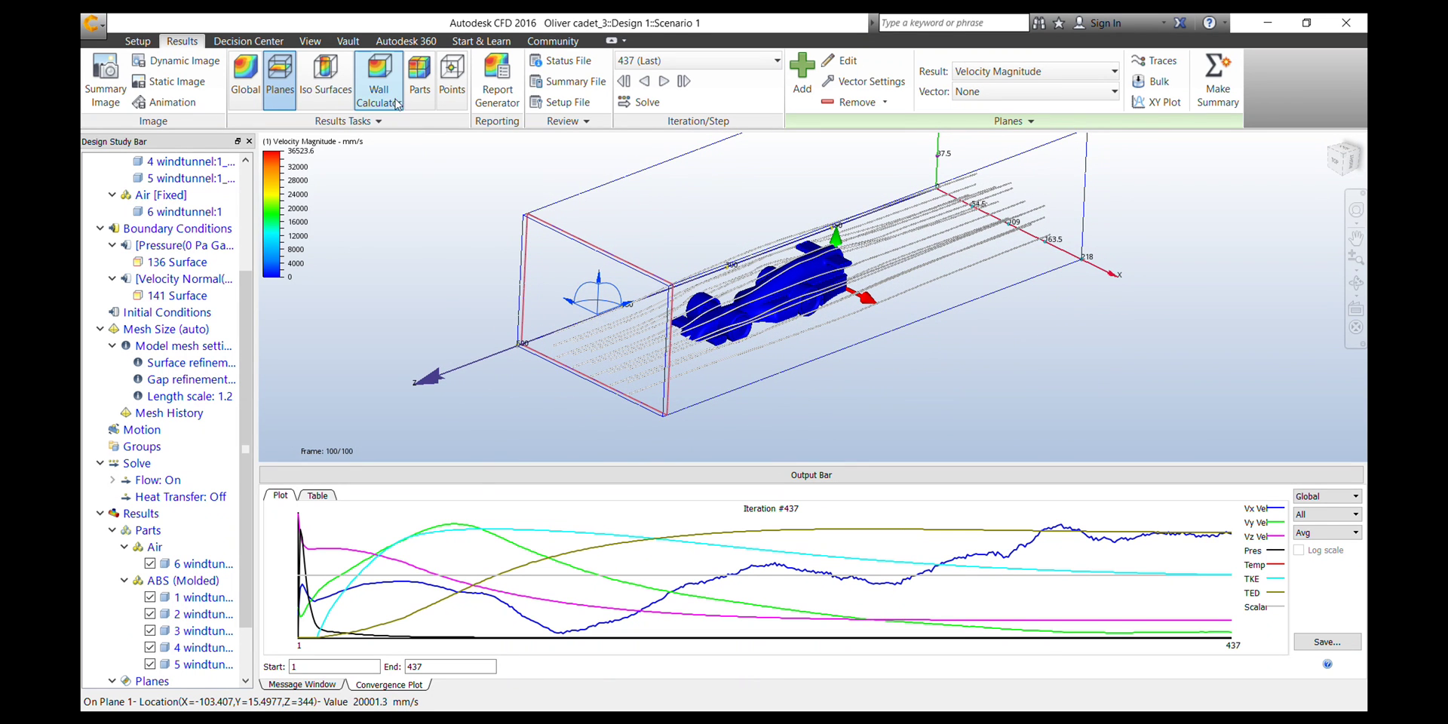
pyautogui.click(387, 83)
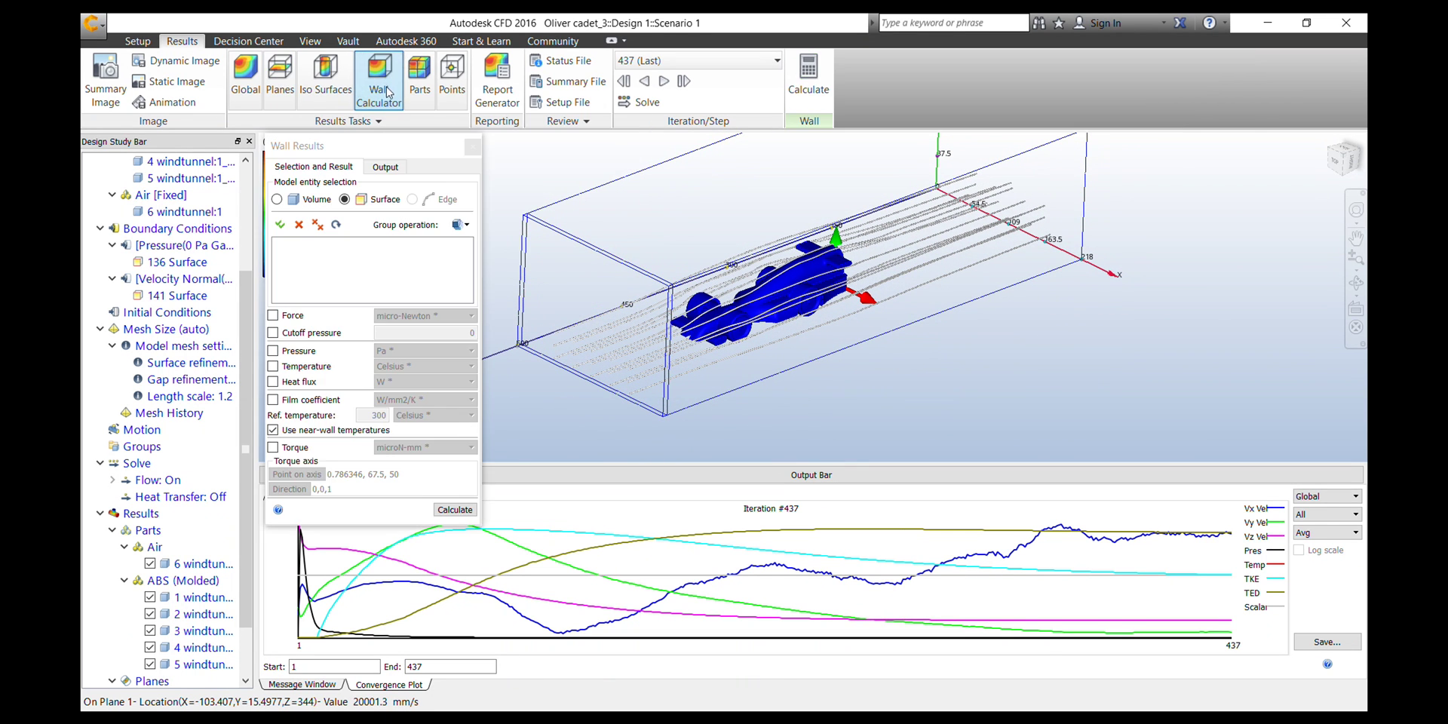
pyautogui.click(280, 225)
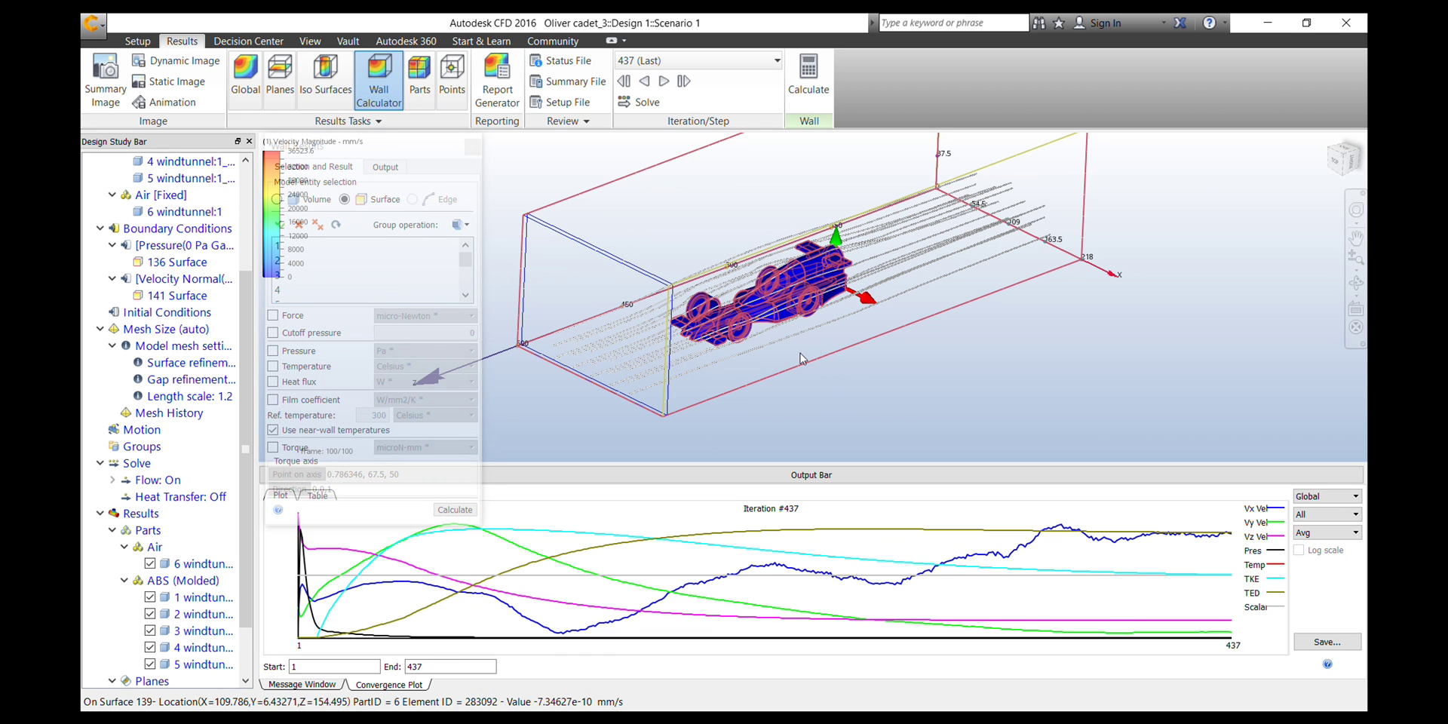
pyautogui.keyDown('shift'); pyautogui.moveTo(766, 352); pyautogui.dragTo(915, 310, button='middle'); pyautogui.keyUp('shift')
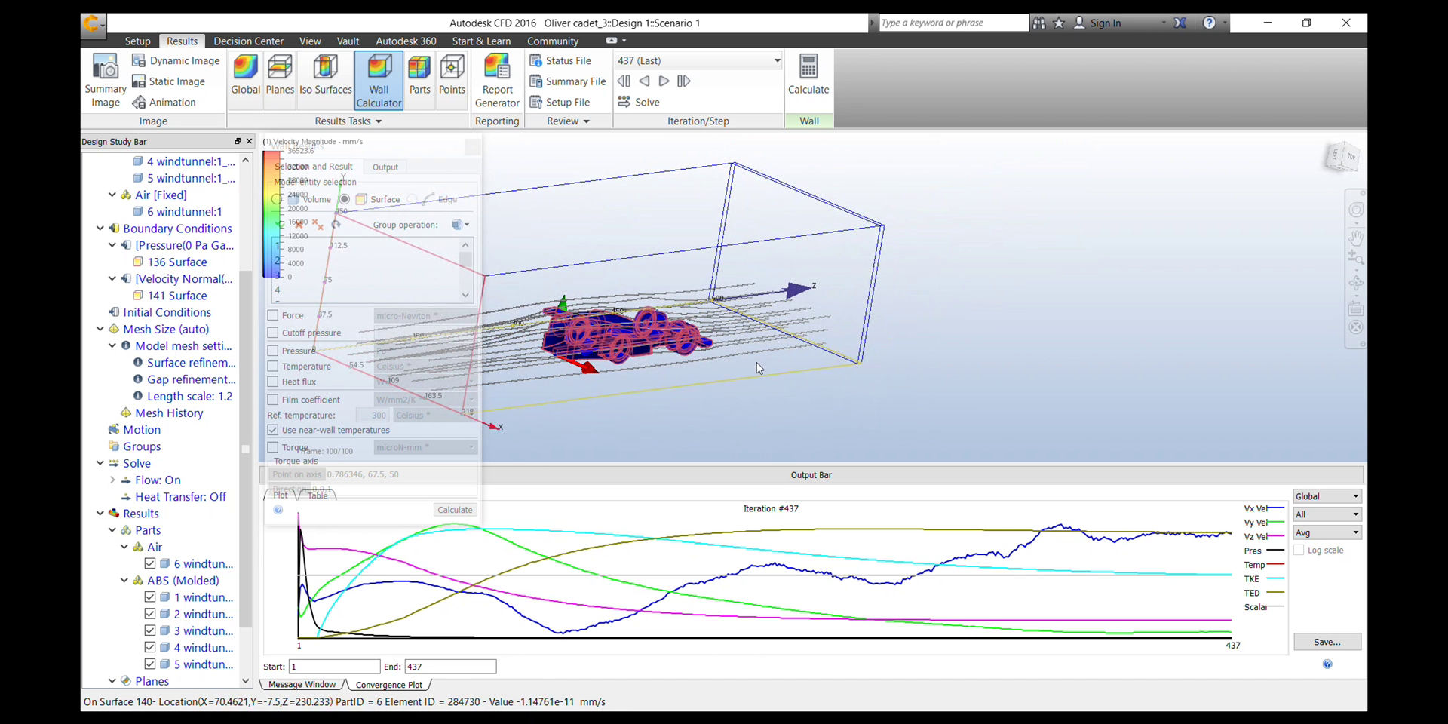
pyautogui.keyDown('shift'); pyautogui.moveTo(663, 362); pyautogui.dragTo(601, 227, button='middle'); pyautogui.keyUp('shift')
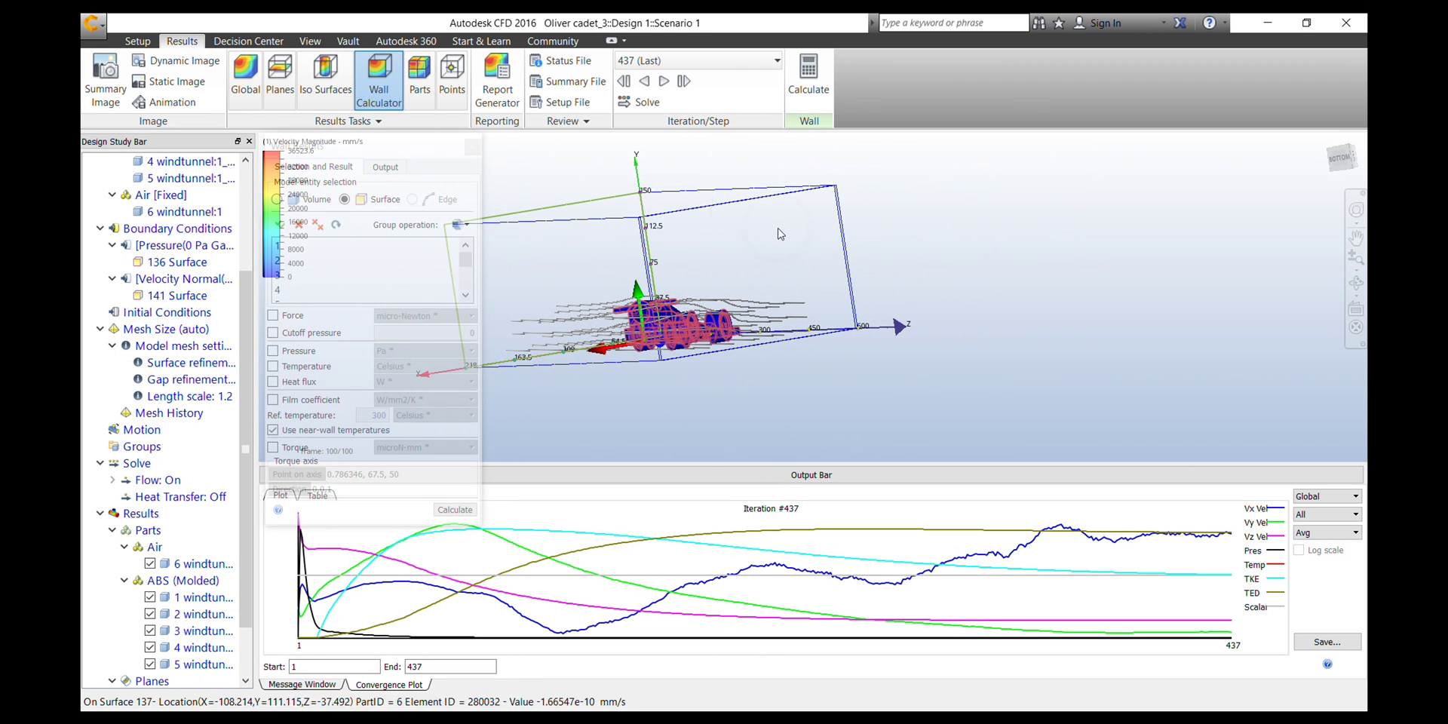
pyautogui.keyDown('shift'); pyautogui.moveTo(834, 298); pyautogui.dragTo(767, 329, button='middle'); pyautogui.keyUp('shift')
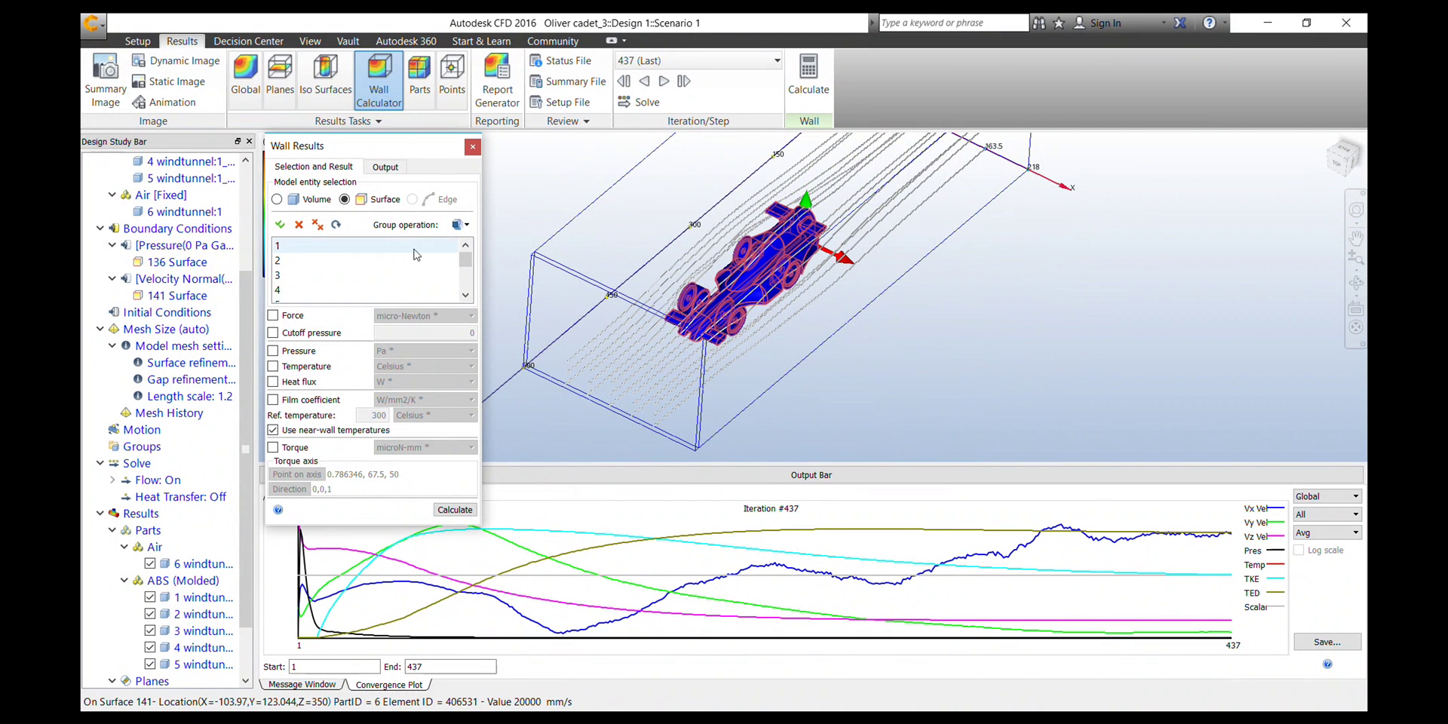
# Calculate wall forces in Newton, giving TOTAL FZ -0.642159 N over 59777.6 mm^2
pyautogui.click(273, 315)
pyautogui.click(461, 317)
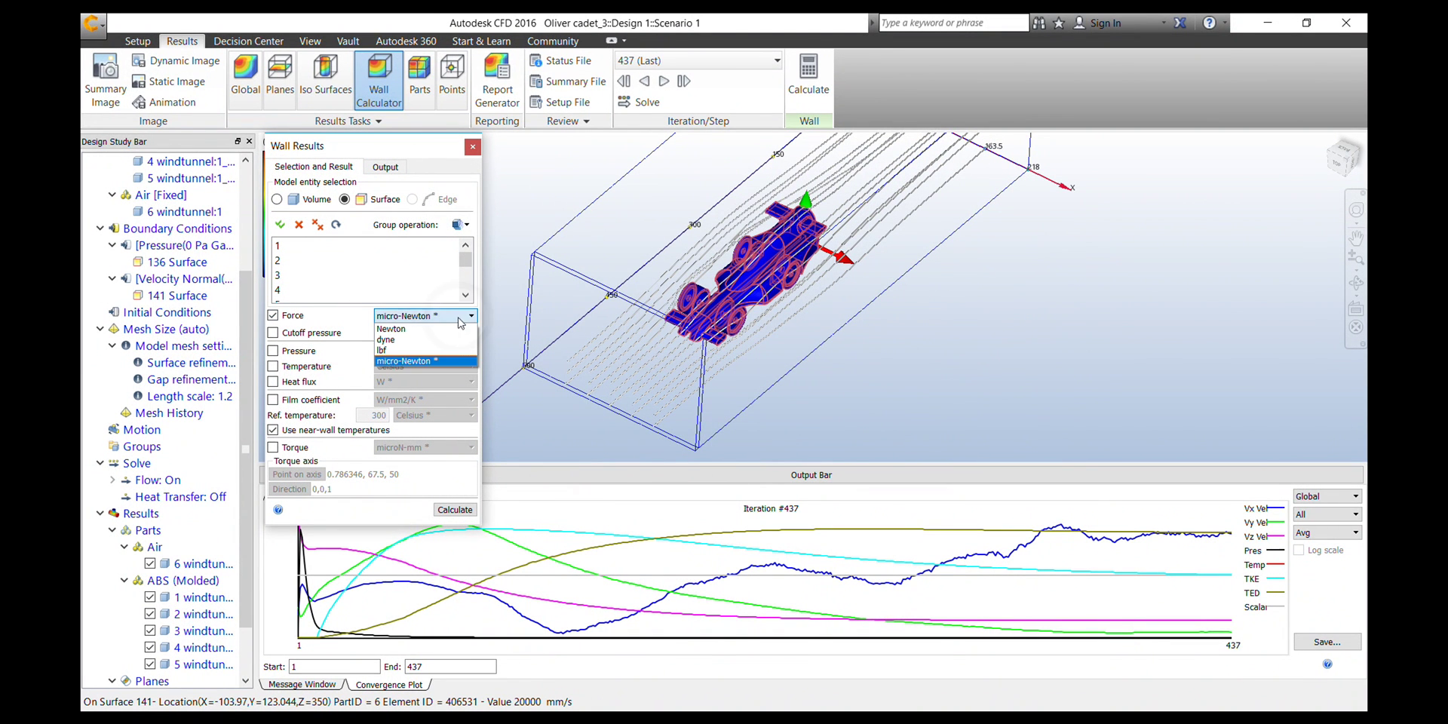
pyautogui.click(436, 330)
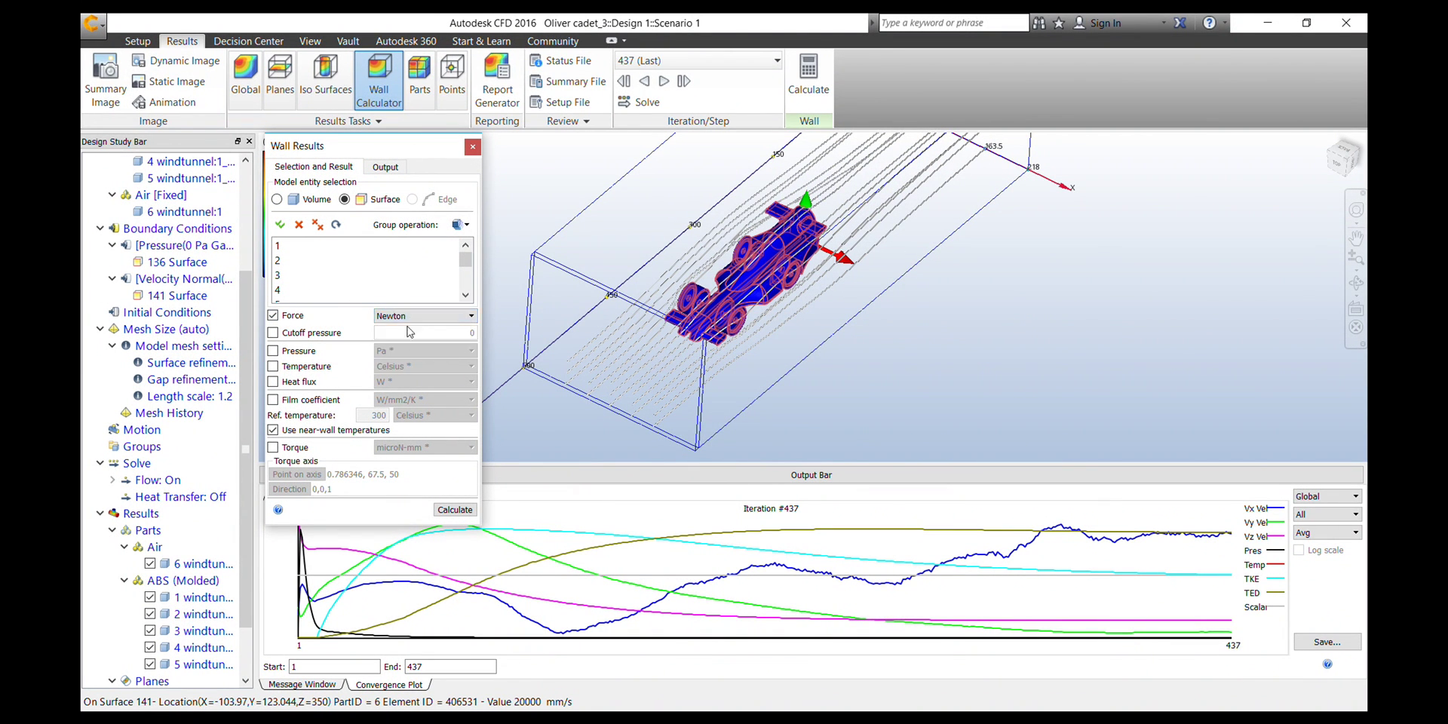
pyautogui.click(455, 510)
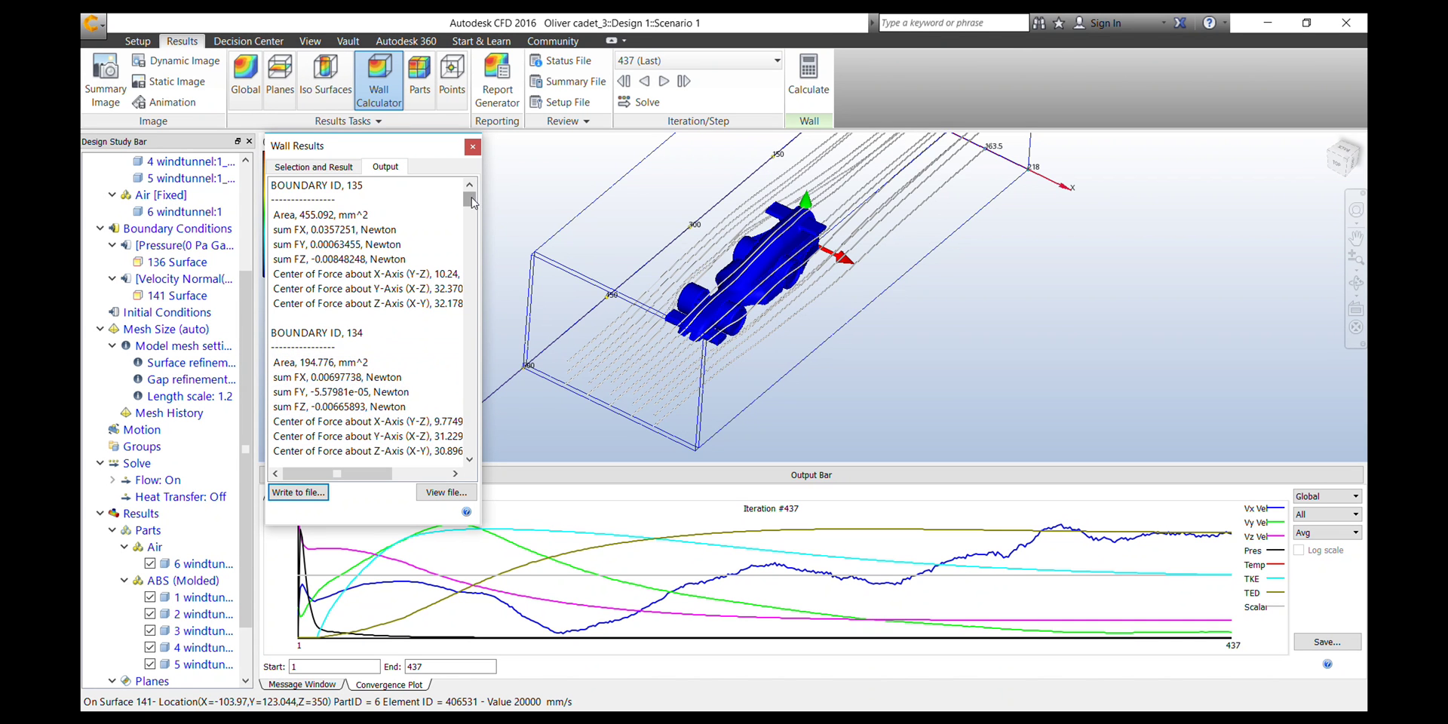
pyautogui.moveTo(472, 203); pyautogui.dragTo(467, 464)
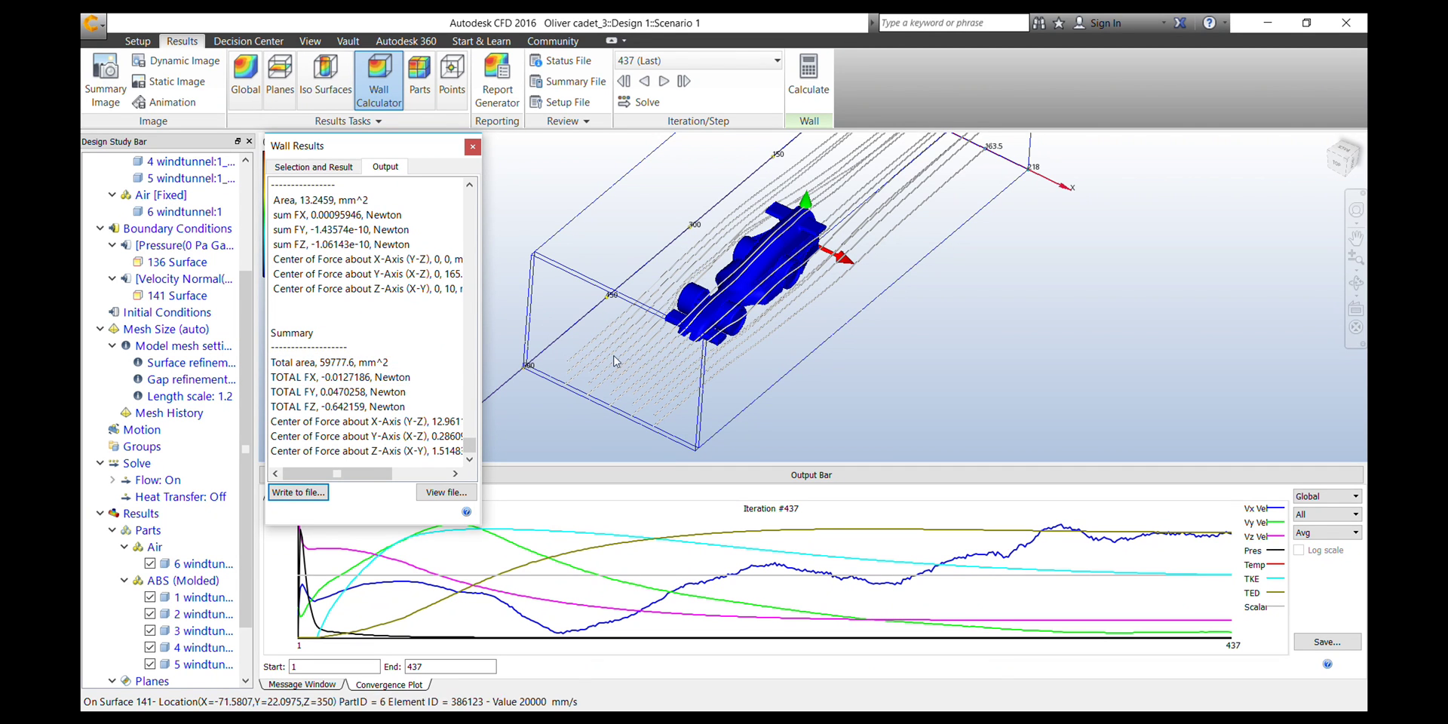
# Show summary totals FX -0.0127186 N, FY 0.0470258 N, FZ -0.642159 N and collapse the output bar
pyautogui.scroll(-1, 895, 283)
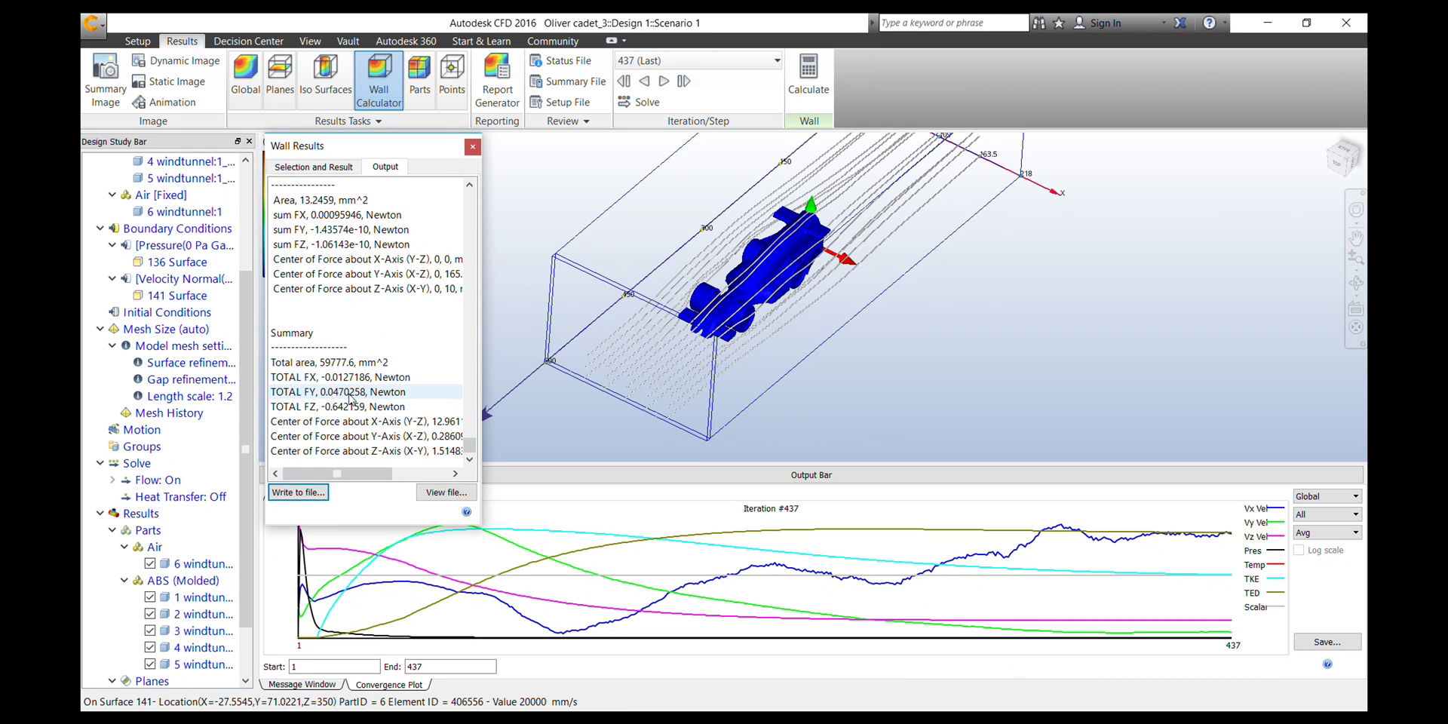
pyautogui.moveTo(889, 275); pyautogui.dragTo(889, 394, button='middle')
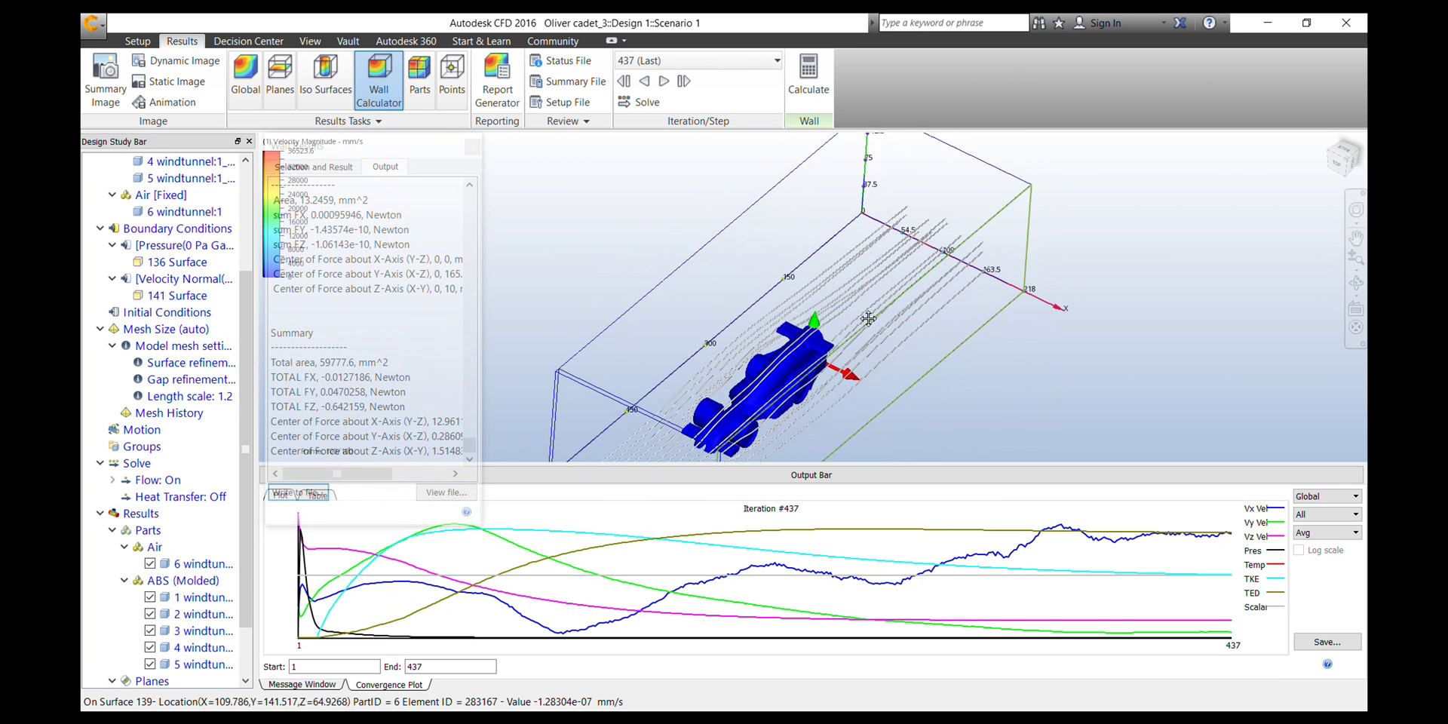
pyautogui.click(822, 473)
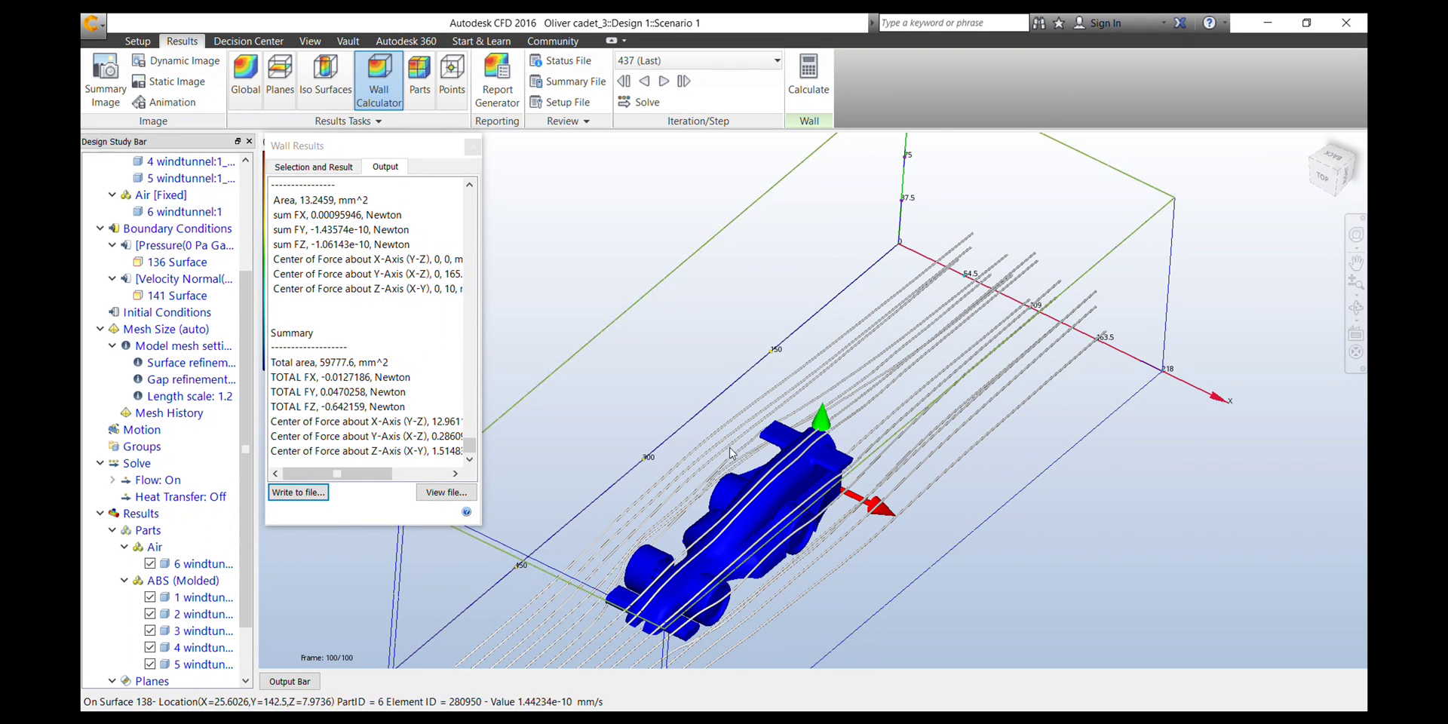
pyautogui.moveTo(368, 474)
pyautogui.mouseDown()
pyautogui.moveTo(399, 487)
pyautogui.moveTo(377, 486)
pyautogui.mouseUp()
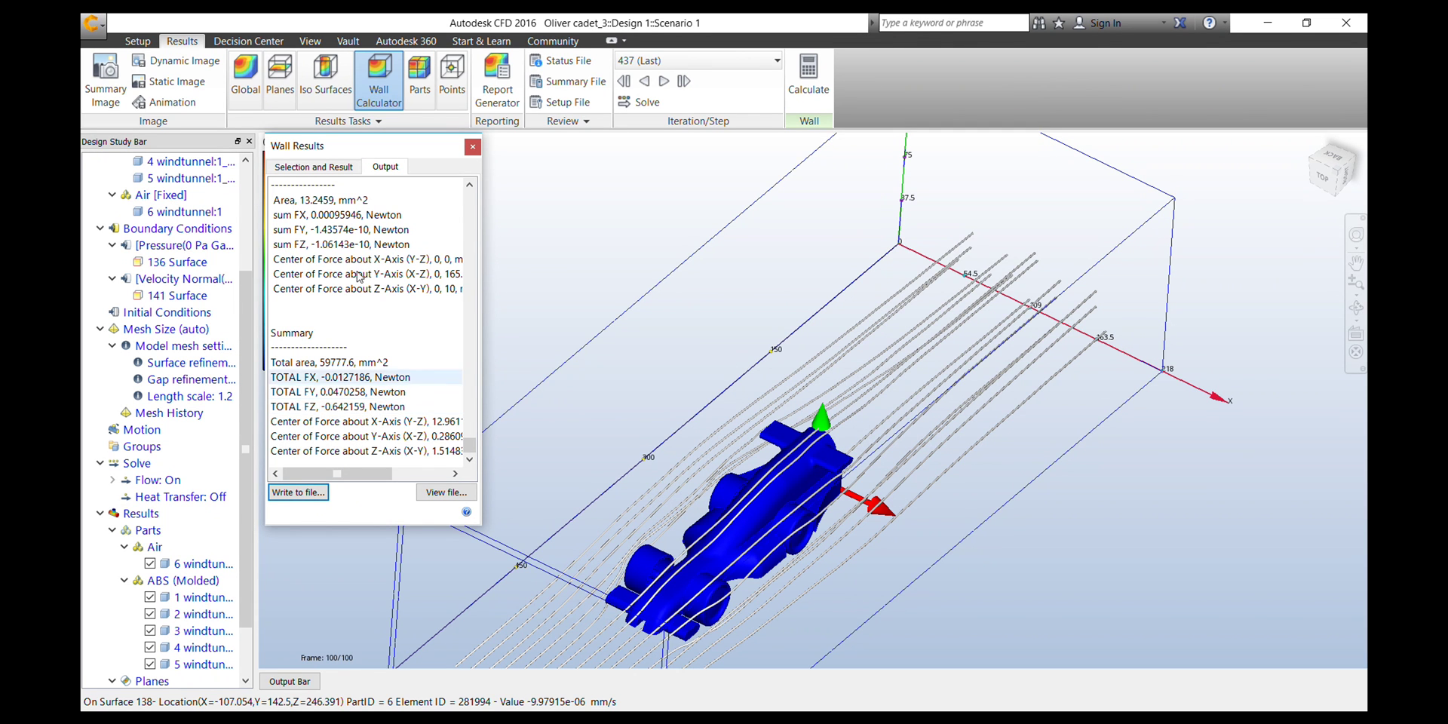
# Close Wall Results and add a Velocity Magnitude iso surface, viewing it end-on
pyautogui.click(471, 148)
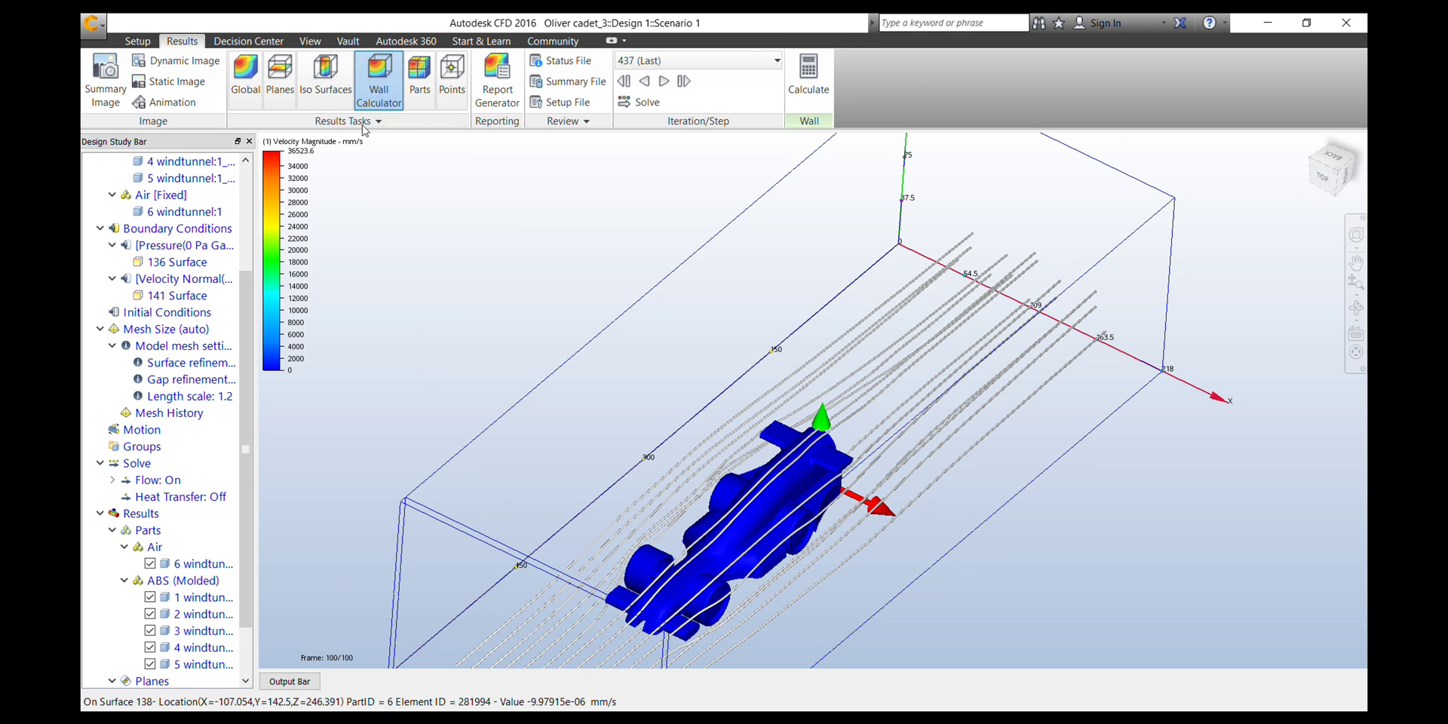
pyautogui.click(326, 75)
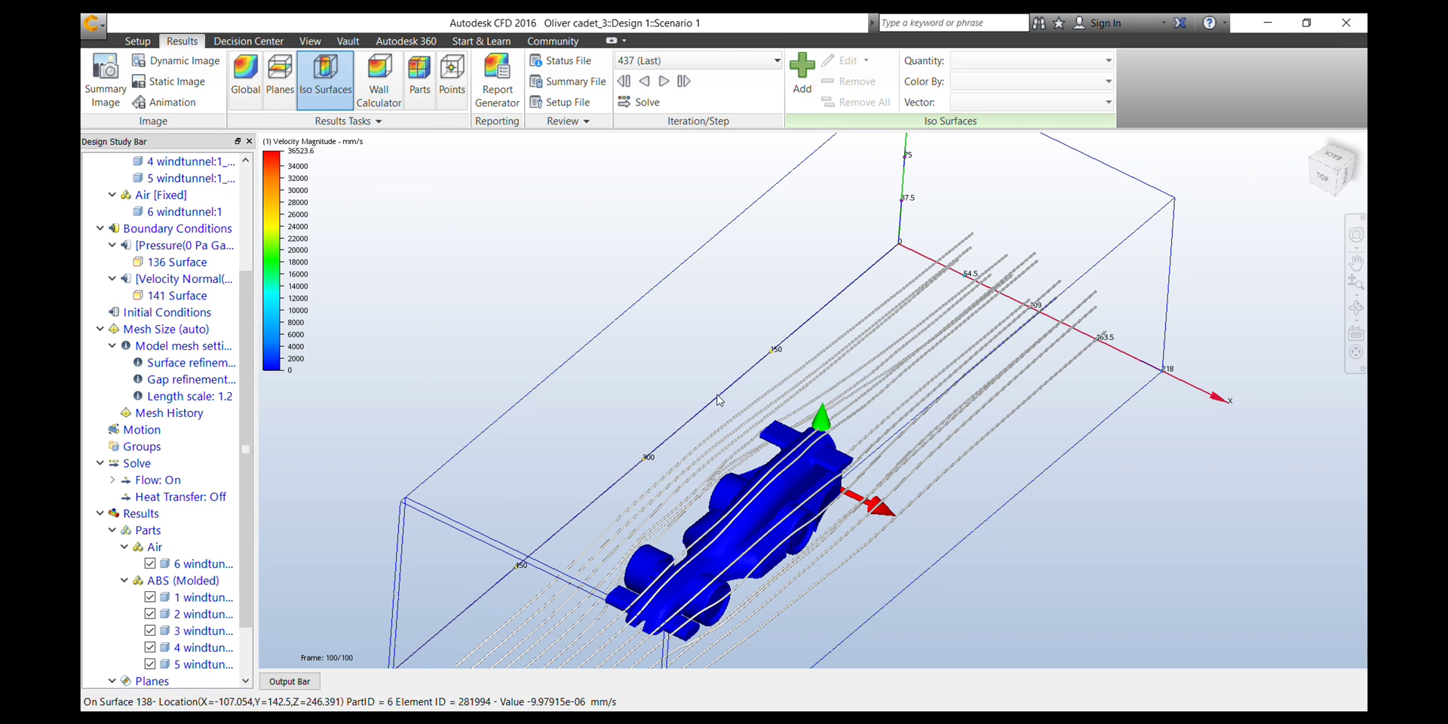
pyautogui.click(802, 68)
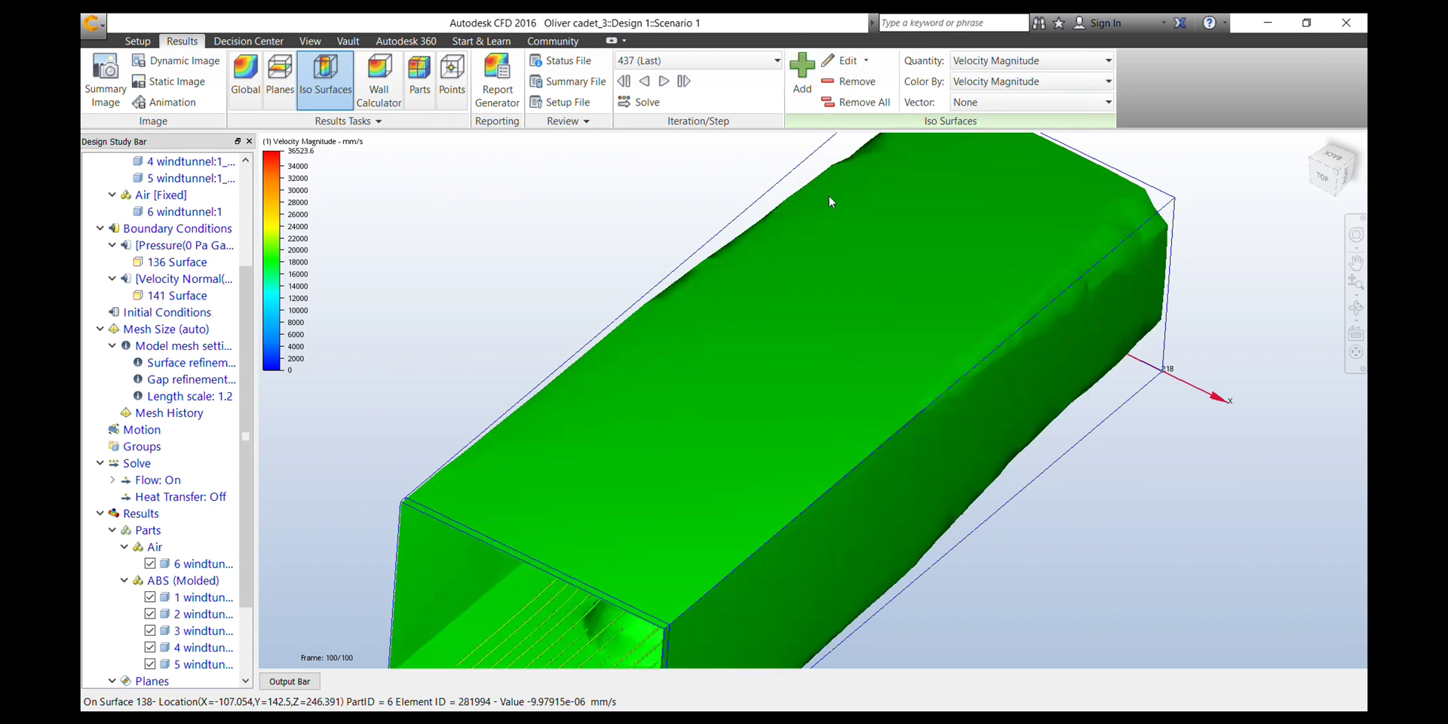
pyautogui.keyDown('shift'); pyautogui.moveTo(675, 513); pyautogui.dragTo(754, 443, button='middle'); pyautogui.keyUp('shift')
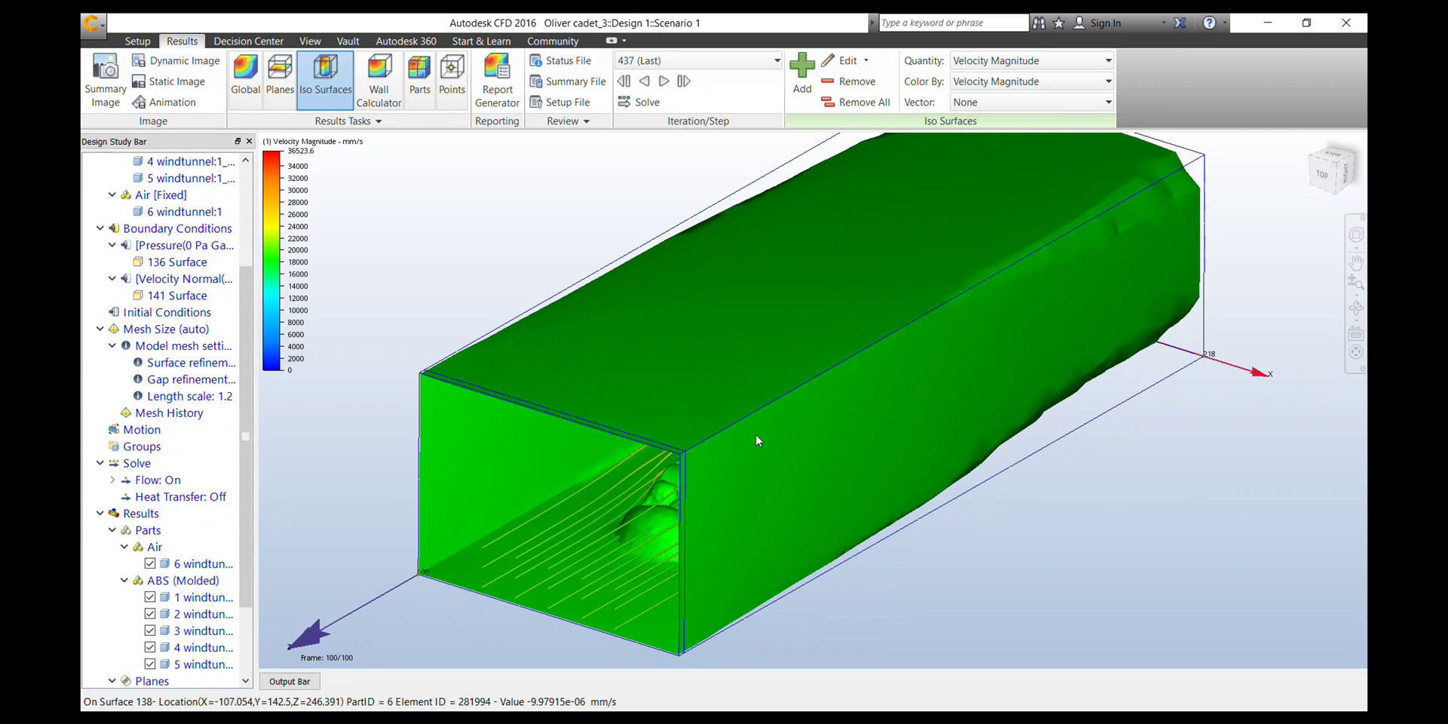